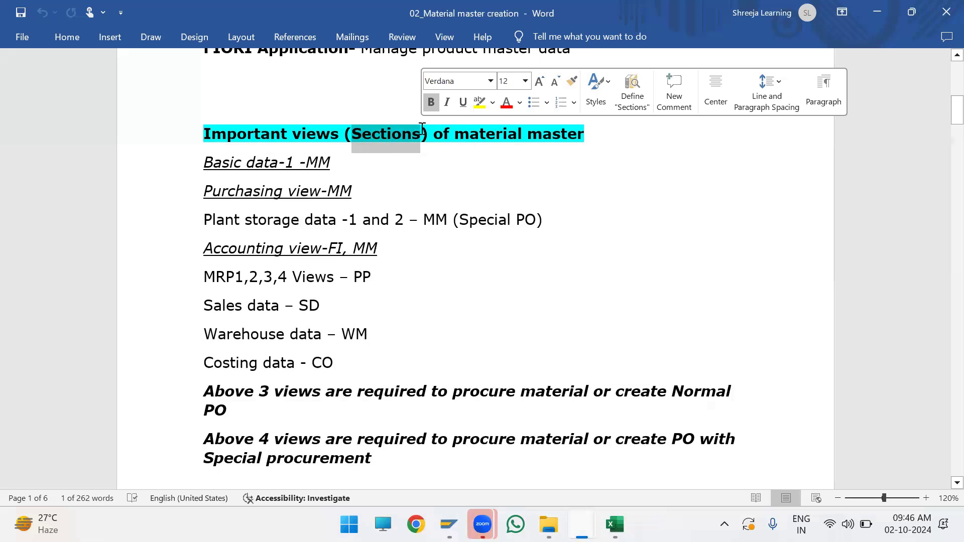
Step: Examine the important material master views and their modules, from Basic data-1 through Costing data
left_click_drag(202, 162, 341, 175)
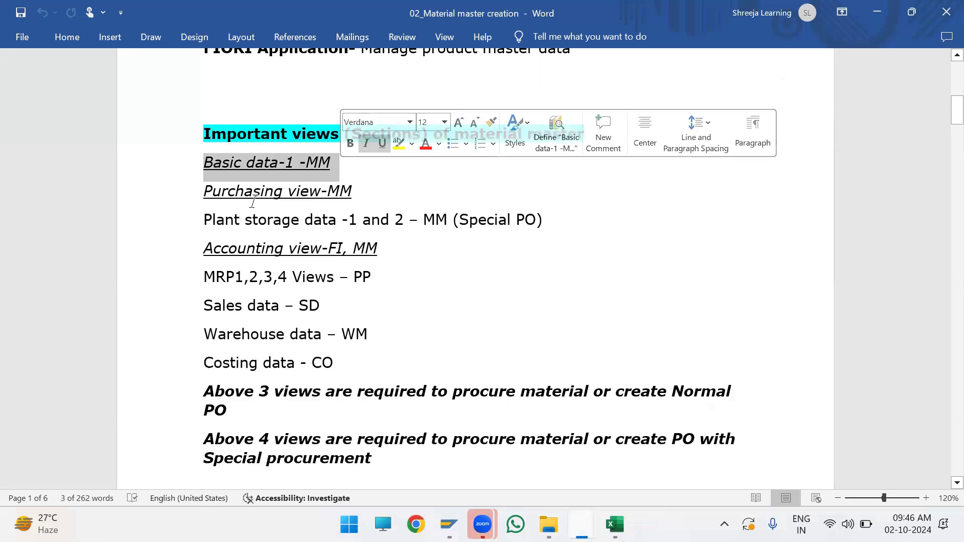
left_click_drag(204, 190, 354, 194)
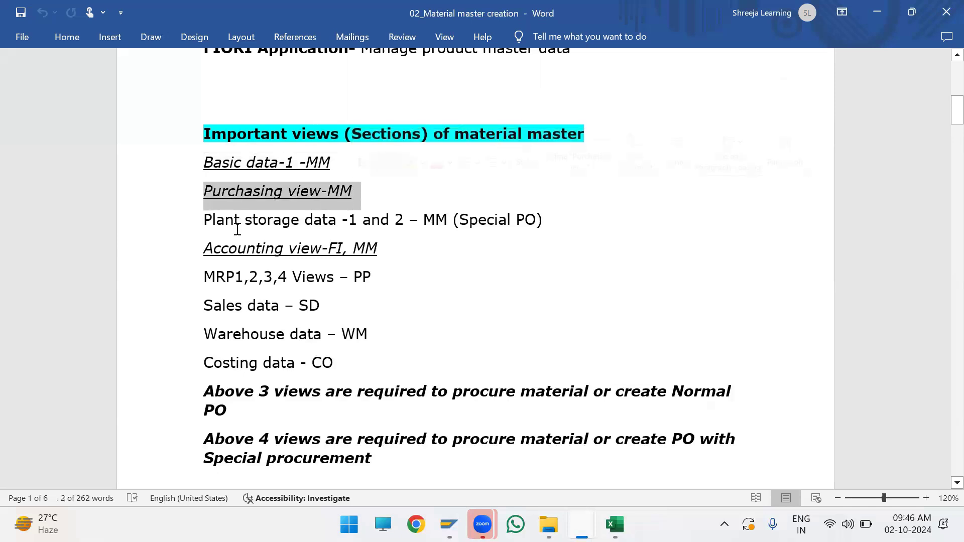
left_click(197, 229)
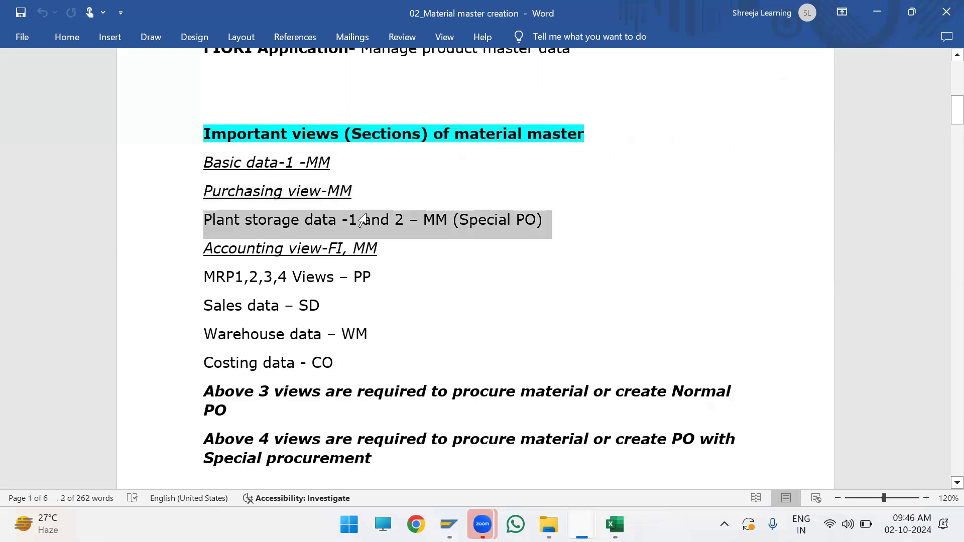
left_click(380, 219)
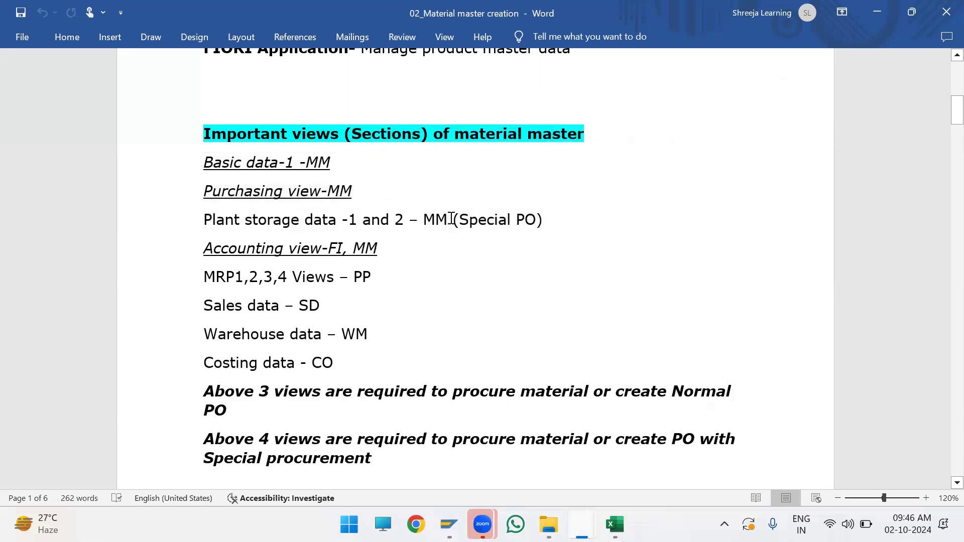
left_click_drag(452, 219, 542, 210)
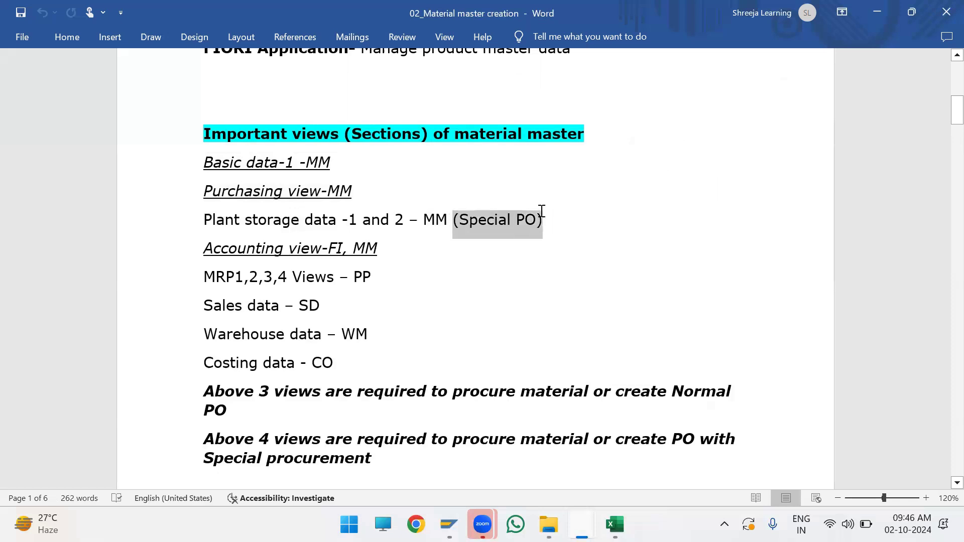
left_click_drag(199, 248, 370, 258)
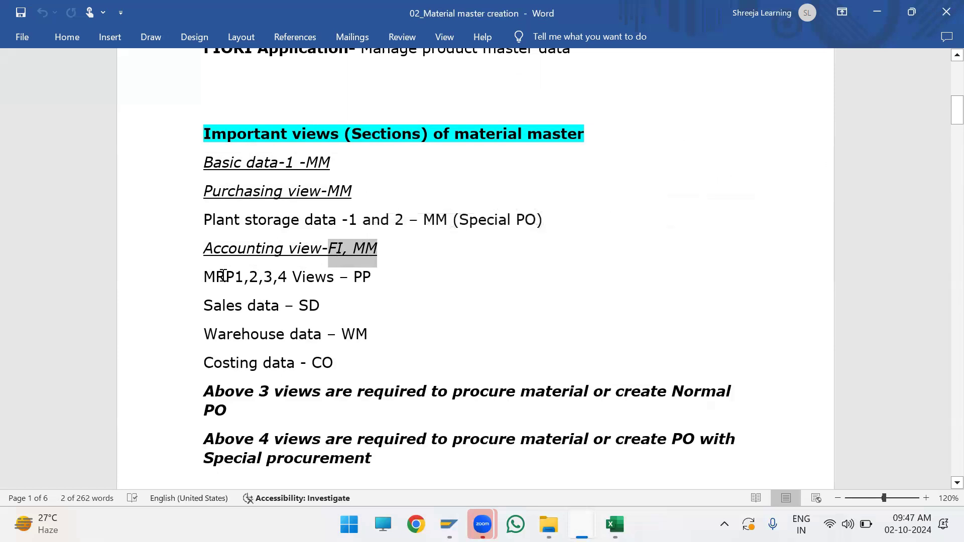
left_click_drag(209, 272, 382, 282)
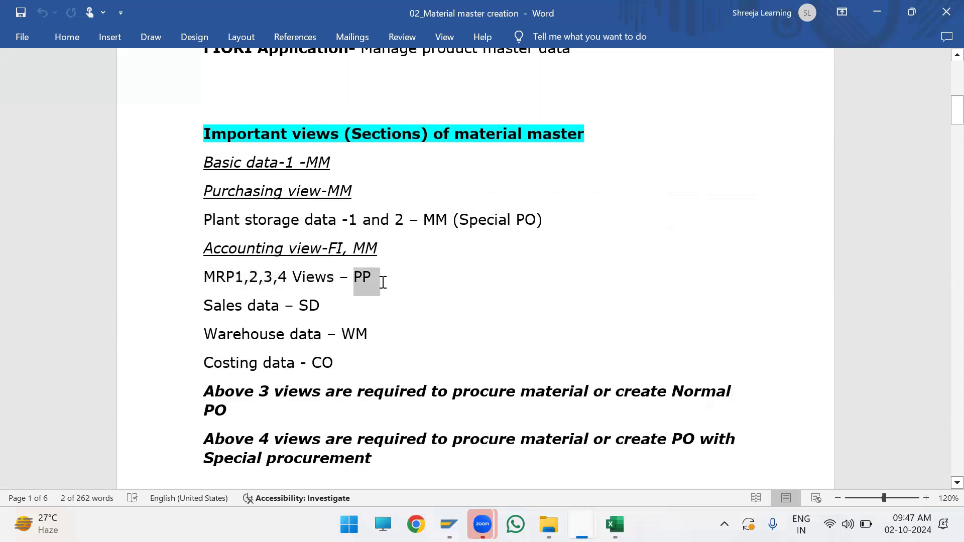
left_click_drag(201, 306, 338, 307)
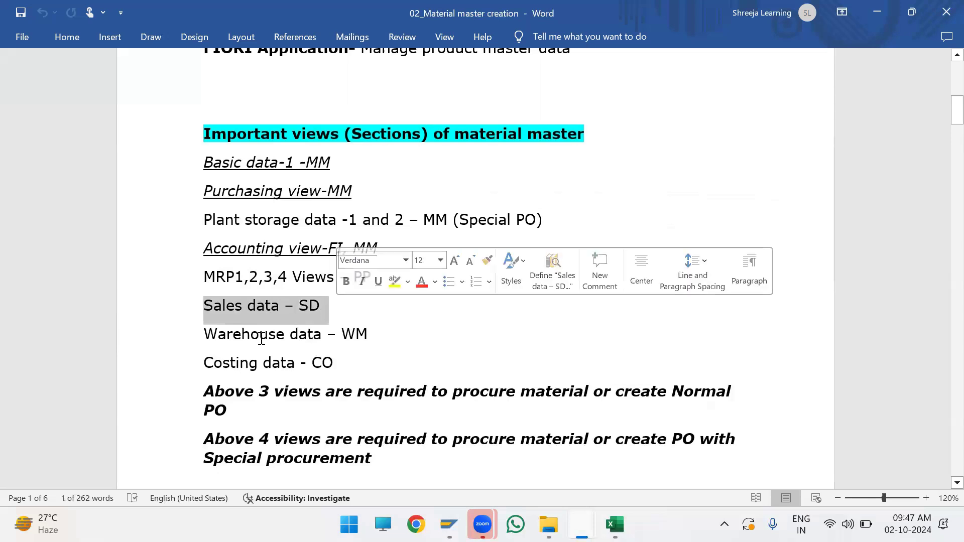
left_click(207, 330)
left_click_drag(252, 330, 376, 337)
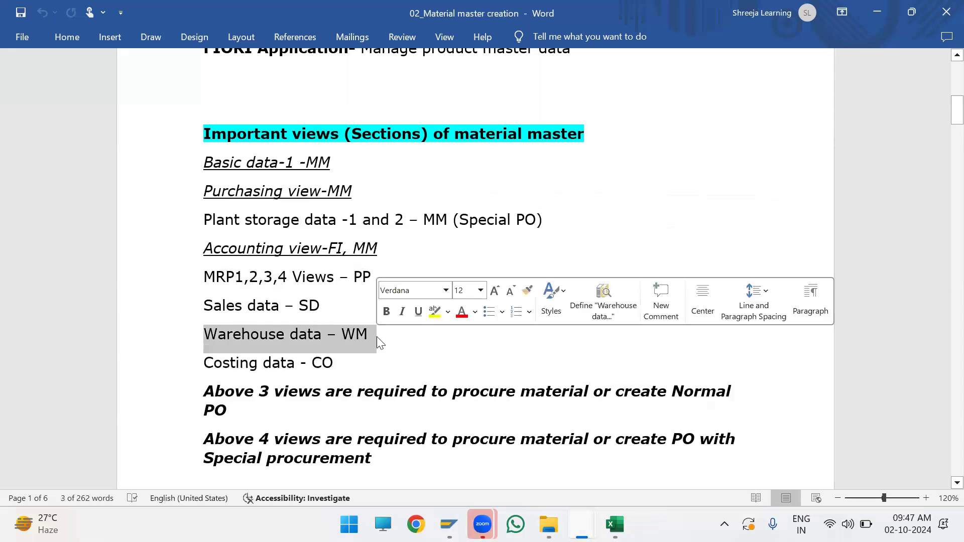
left_click(377, 337)
left_click(205, 363)
left_click_drag(251, 359, 335, 366)
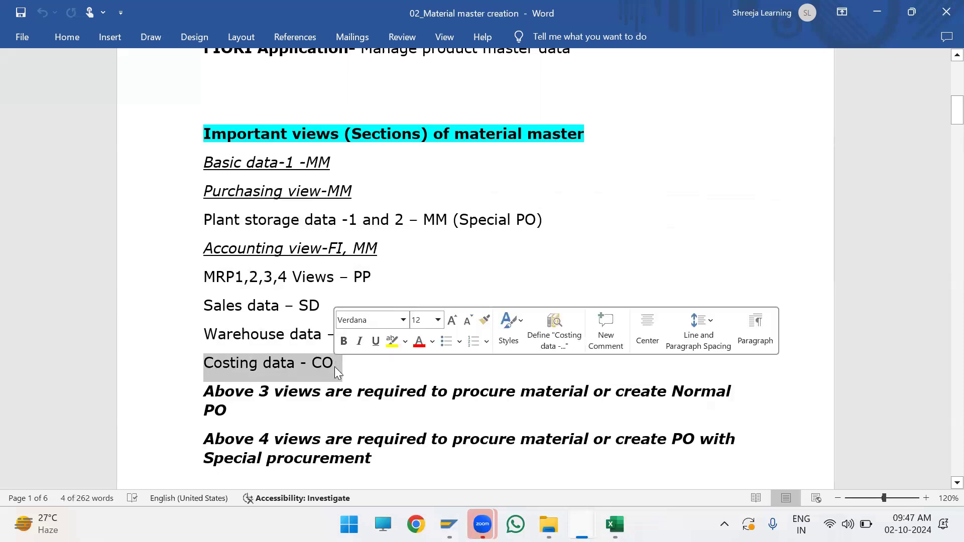
left_click(335, 367)
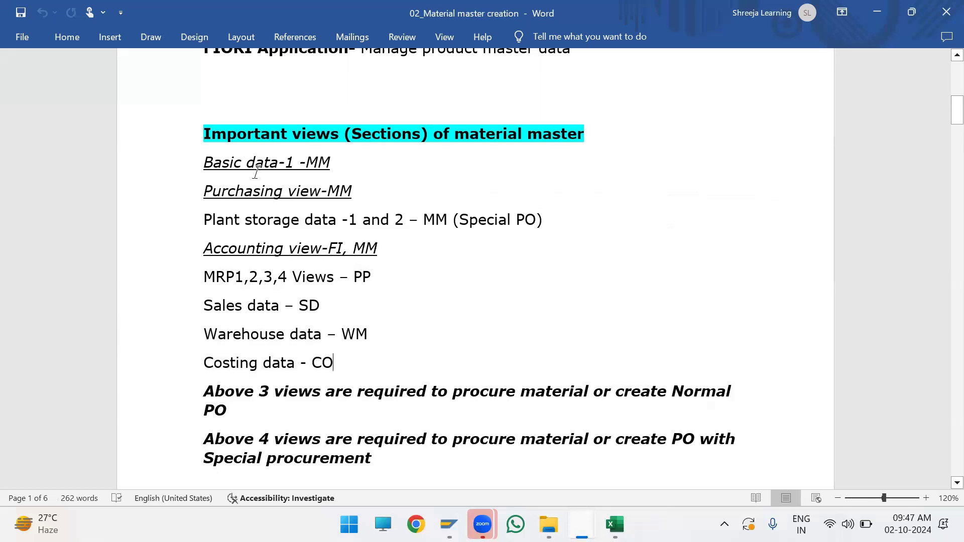
Step: Examine which of the listed views are required for a normal PO and for a PO with special procurement
left_click_drag(204, 162, 201, 190)
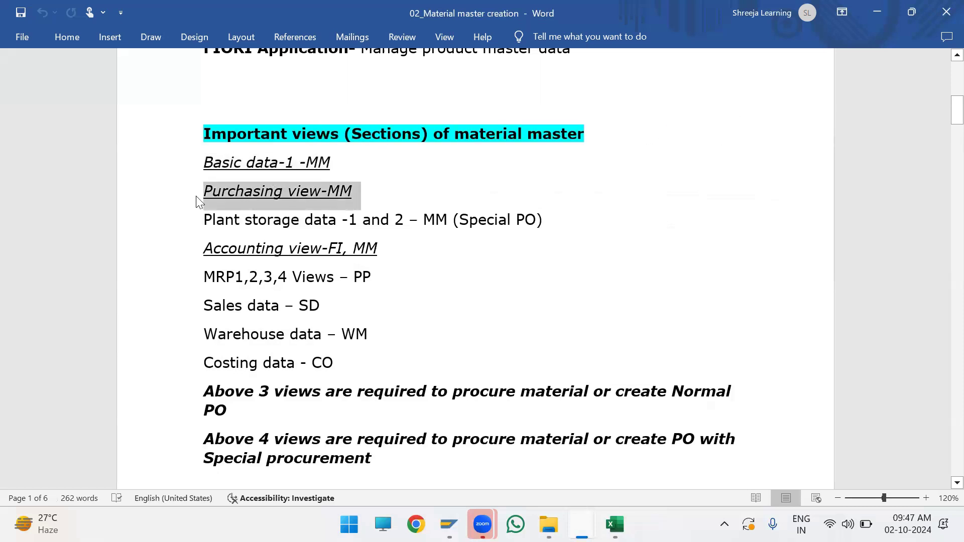
left_click_drag(398, 250, 203, 250)
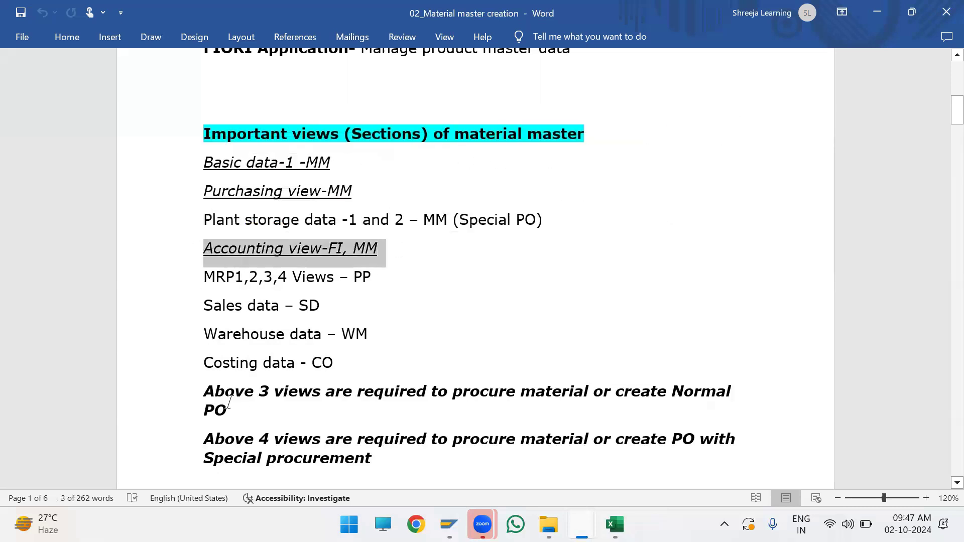
left_click_drag(213, 386, 277, 410)
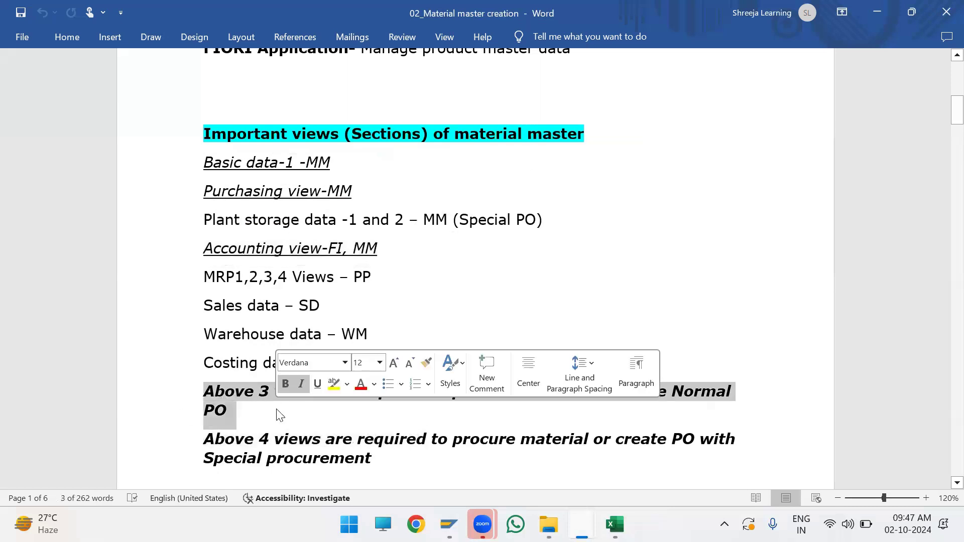
left_click(276, 410)
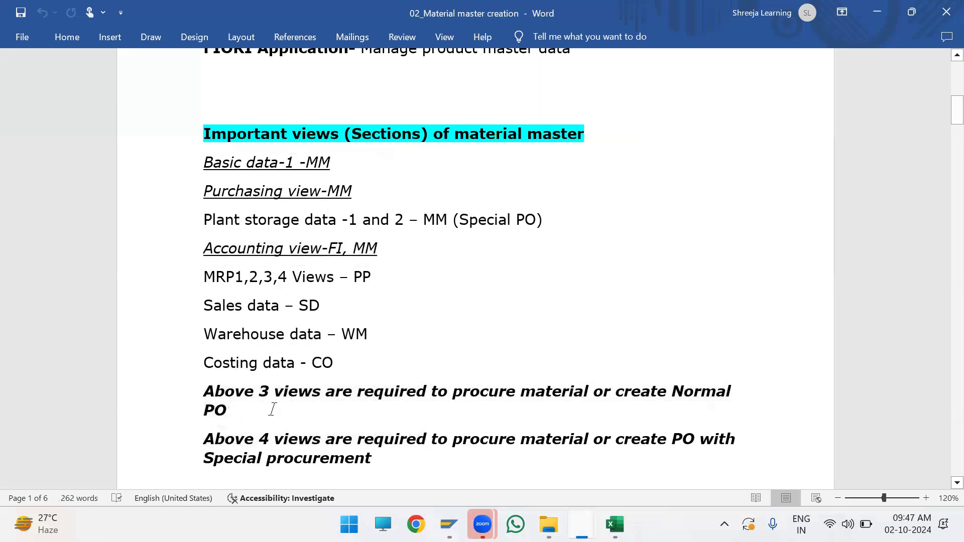
left_click_drag(209, 441, 400, 461)
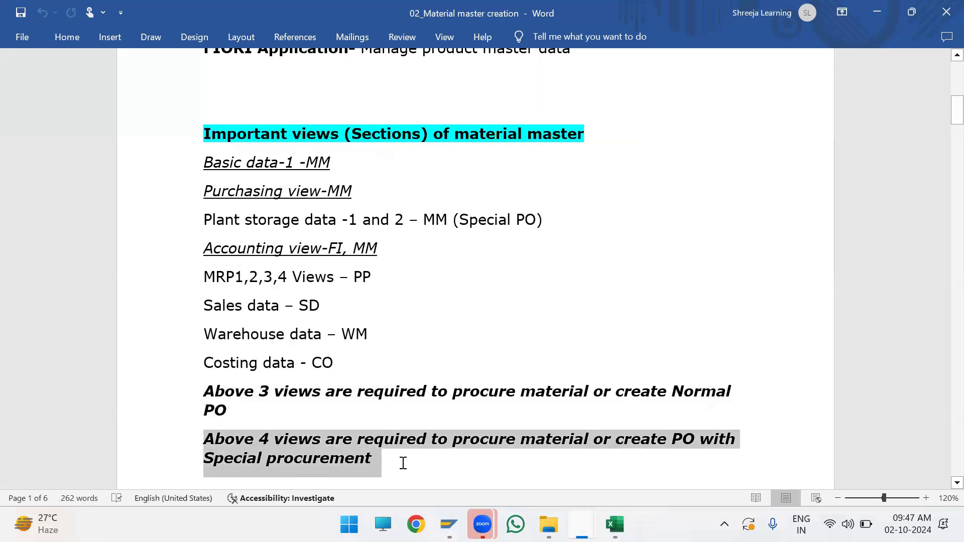
Step: Highlight the Plant storage data -1 and 2 line in yellow and review it against the PO requirement notes
left_click_drag(210, 218, 543, 217)
left_click(586, 192)
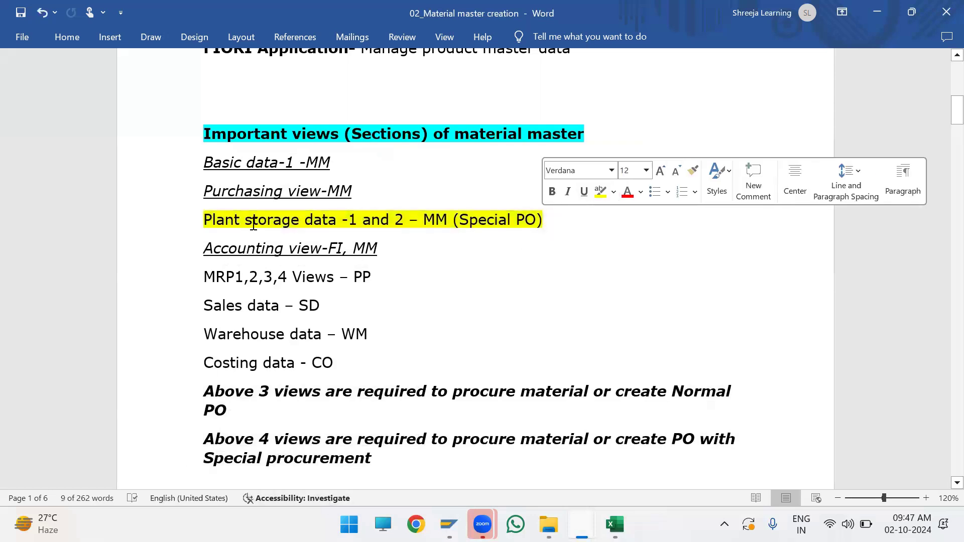
left_click_drag(386, 242, 209, 163)
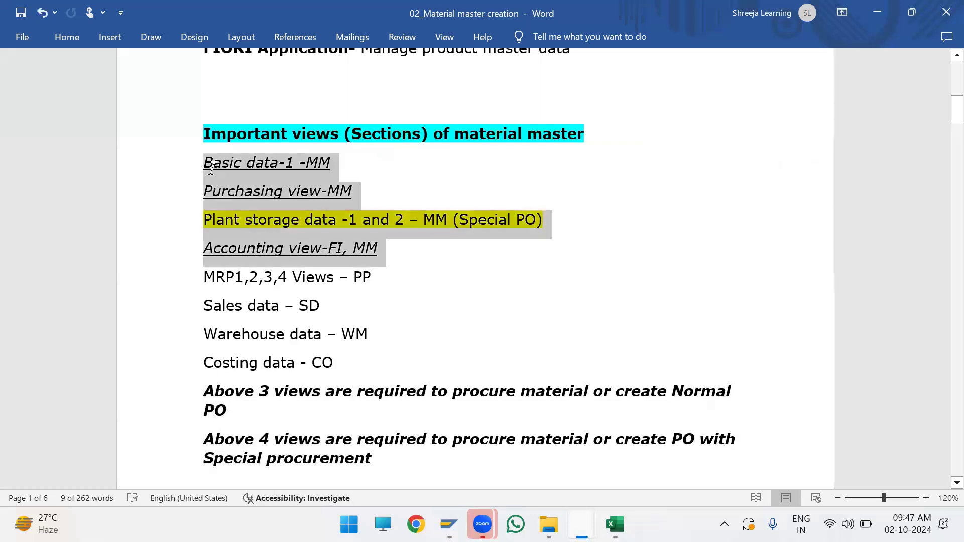
left_click_drag(385, 462, 202, 384)
left_click(252, 415)
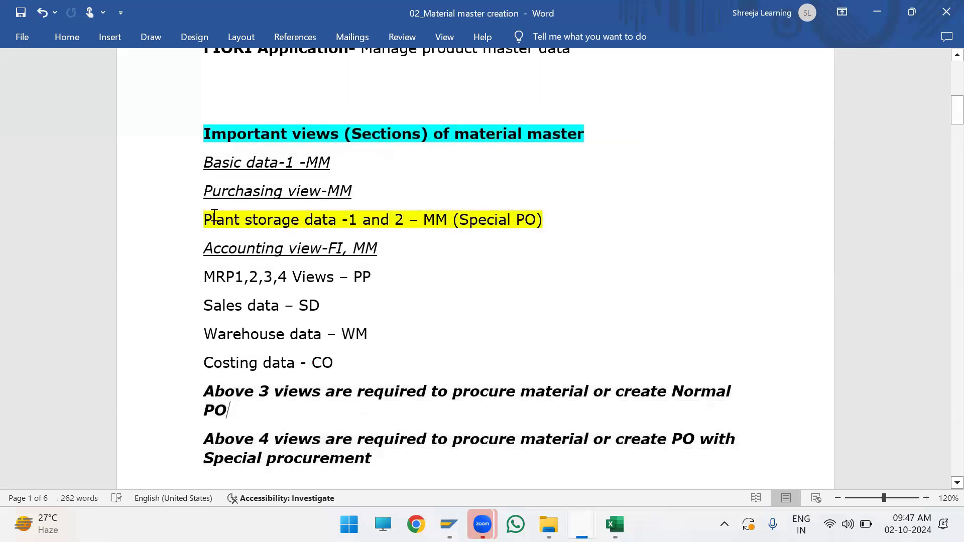
Step: Read the Standard industry sector section, including its example sectors and the 1-character code length
scroll(308, 345, "down", 6)
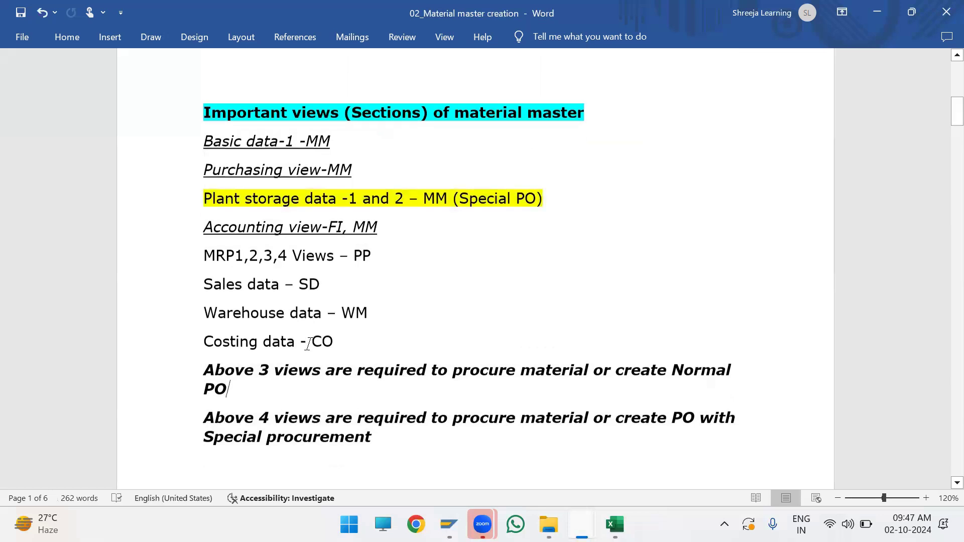
scroll(309, 344, "down", 6)
scroll(308, 344, "up", 1)
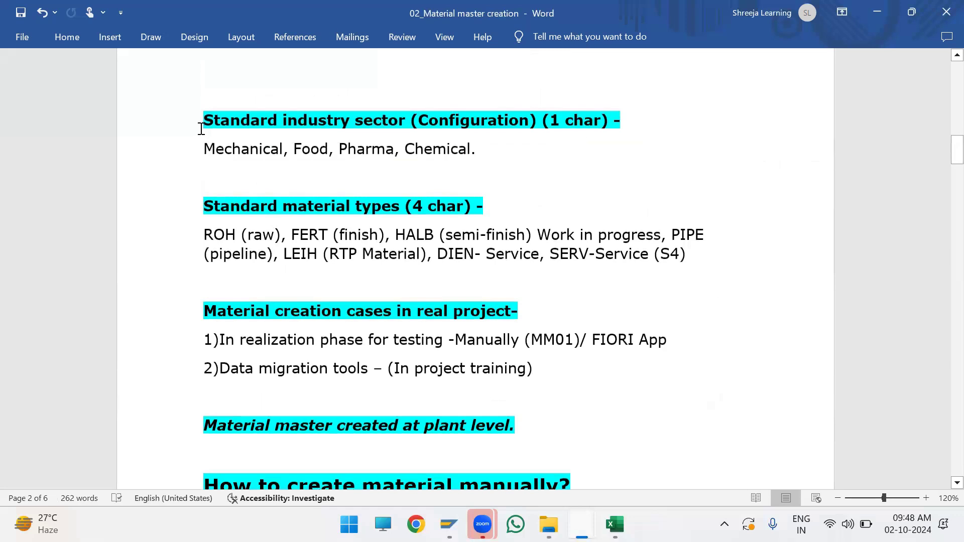
left_click_drag(204, 120, 647, 123)
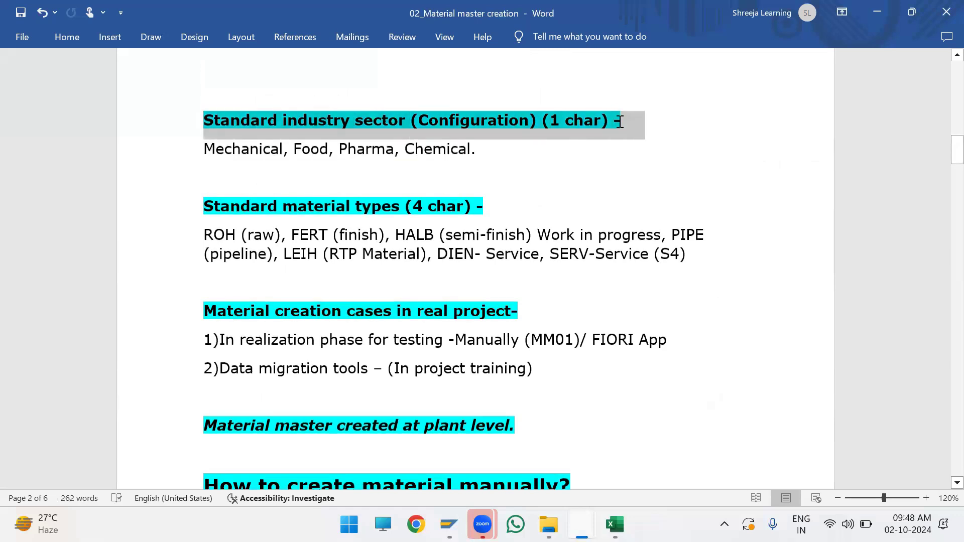
left_click(470, 125)
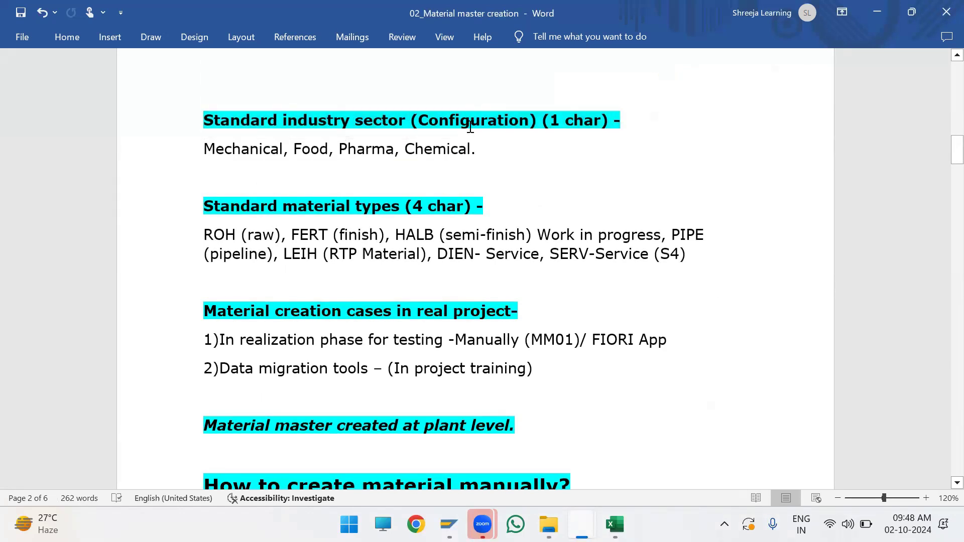
left_click_drag(205, 151, 477, 152)
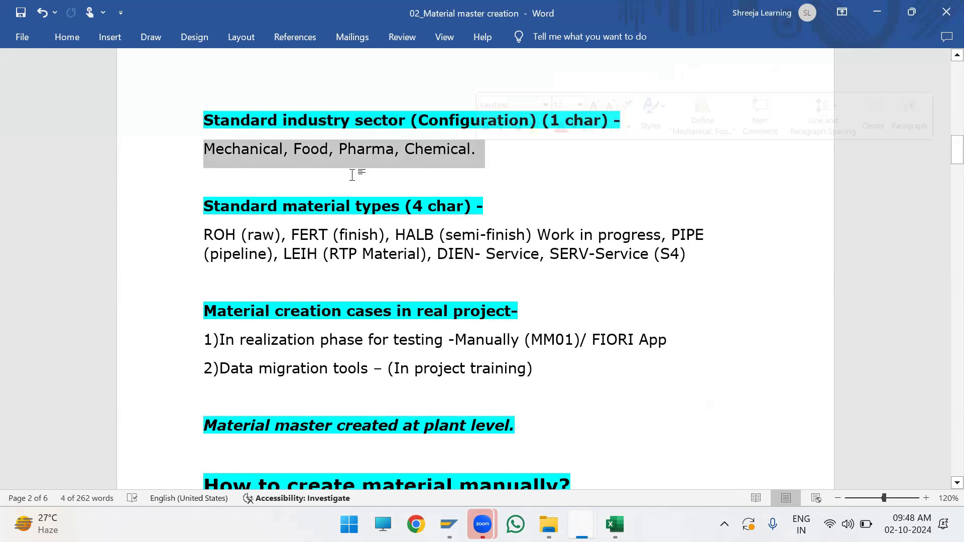
left_click(291, 151)
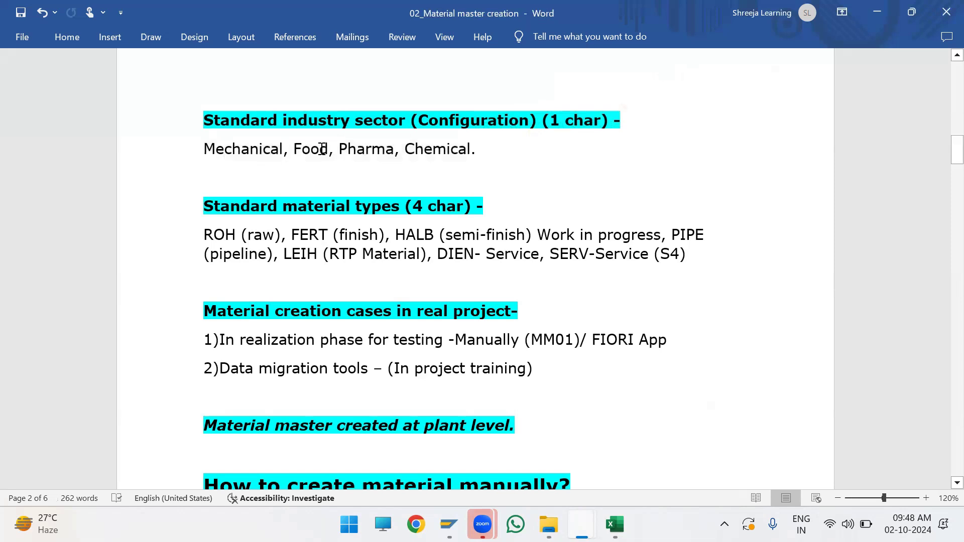
left_click(426, 151)
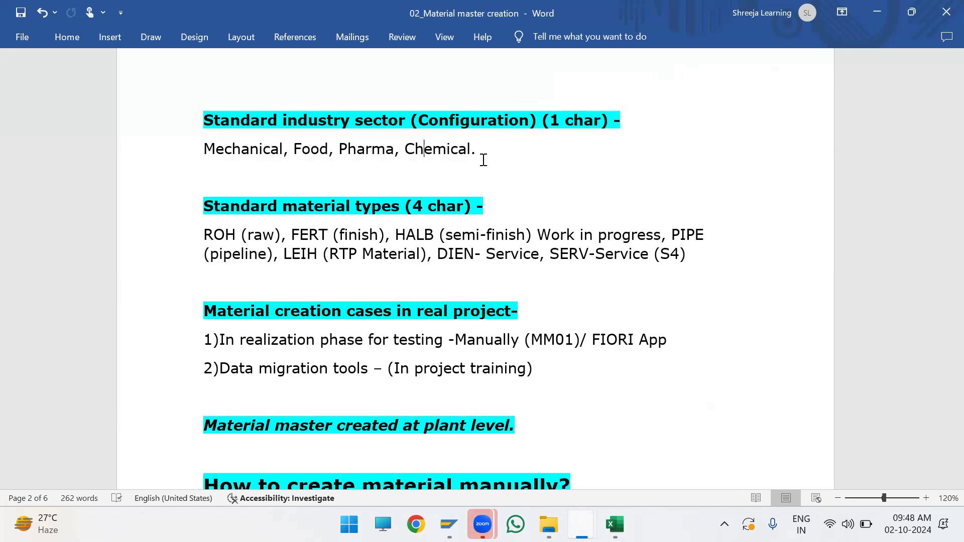
left_click_drag(479, 151, 138, 104)
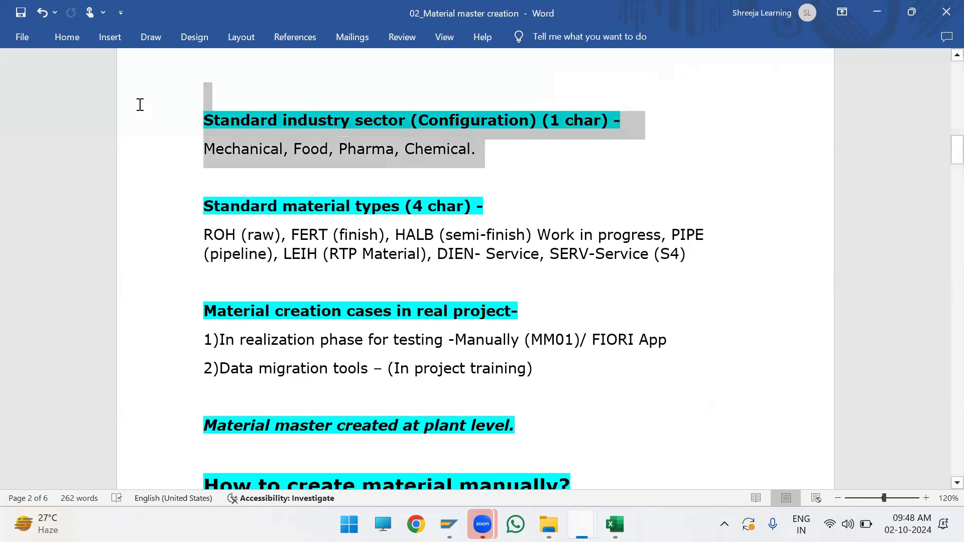
left_click_drag(550, 121, 604, 122)
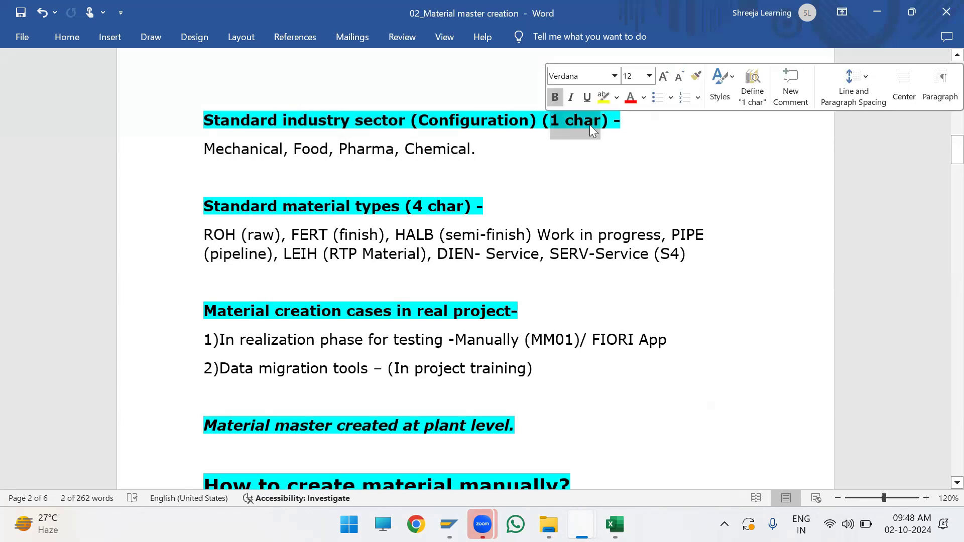
Step: Read the Standard material types section, from ROH through SERV, including the 4-character code length
left_click_drag(237, 206, 461, 207)
left_click(205, 234)
left_click_drag(205, 234, 683, 255)
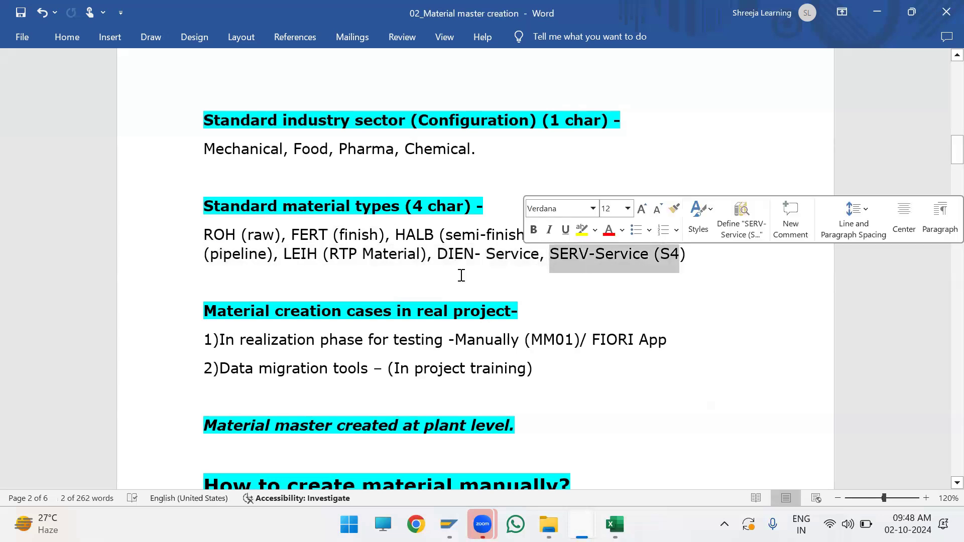
left_click(448, 254)
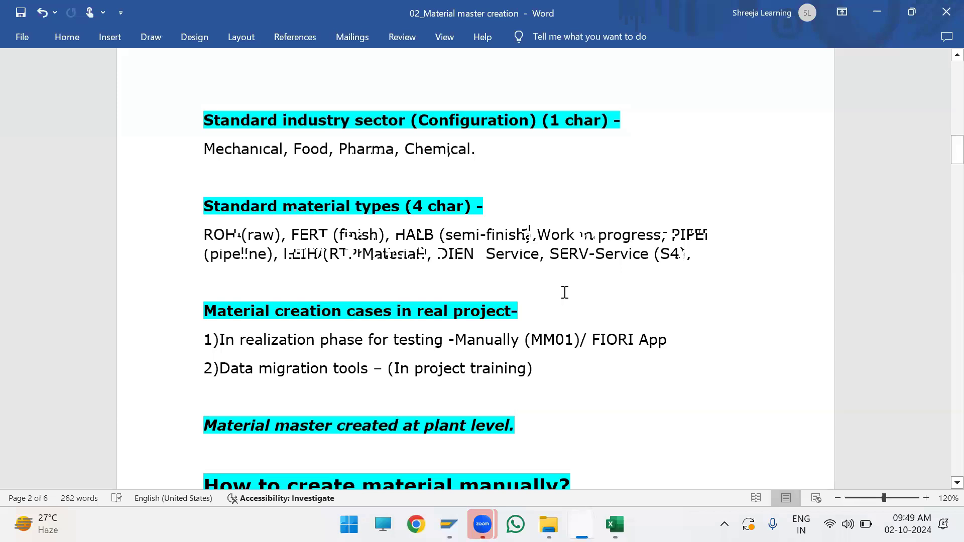
Step: Read the material creation cases for real projects, focusing on manual creation with MM01, and close the SAP auto-logout message
scroll(565, 292, "down", 5)
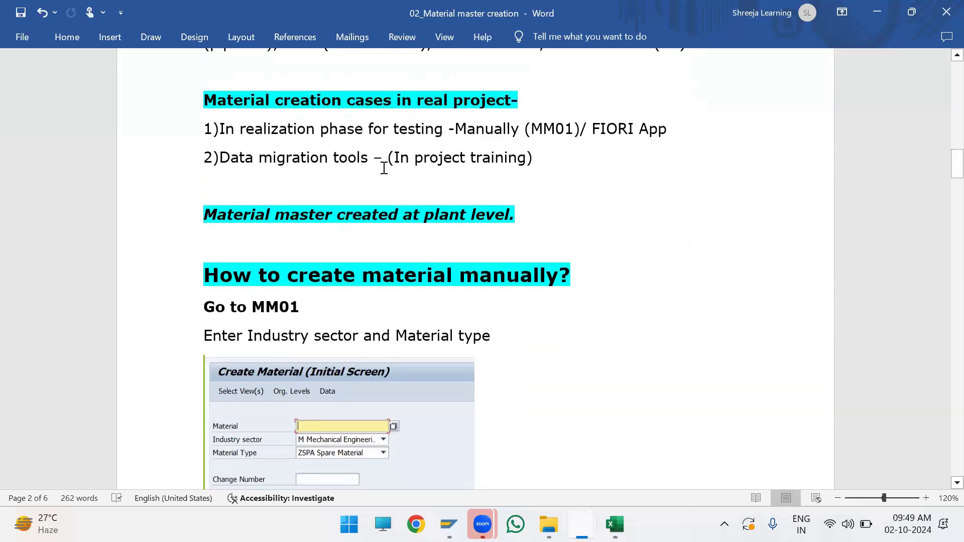
left_click_drag(201, 99, 530, 153)
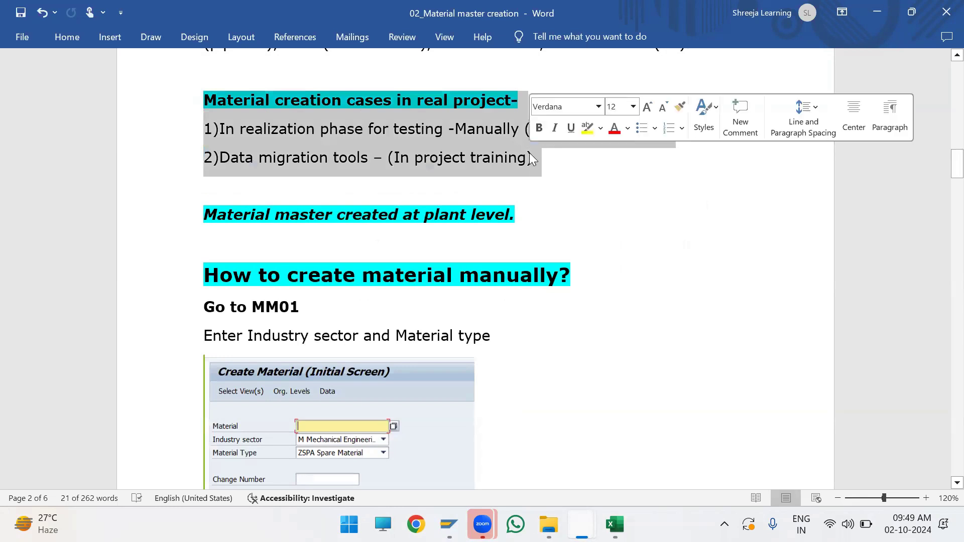
left_click(530, 155)
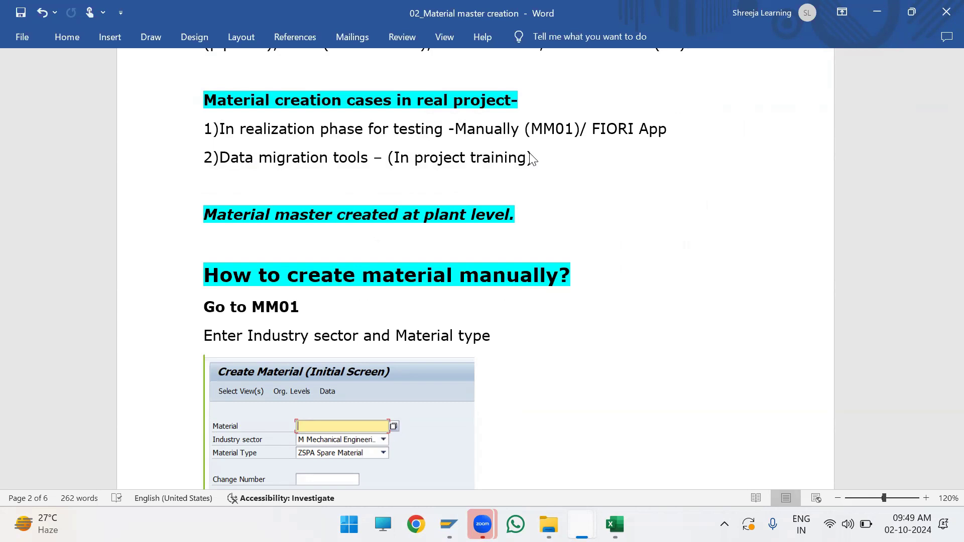
left_click_drag(223, 123, 533, 128)
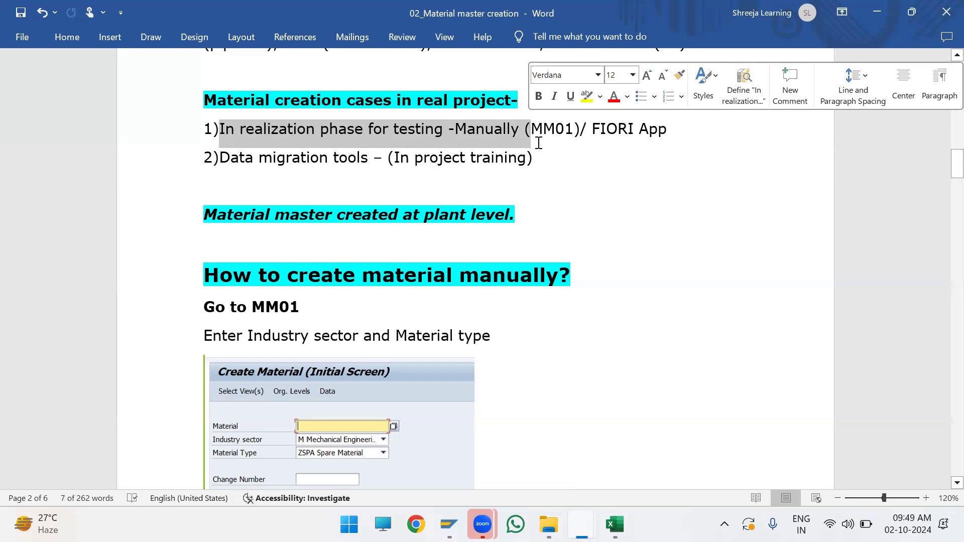
left_click(531, 129)
left_click(611, 205)
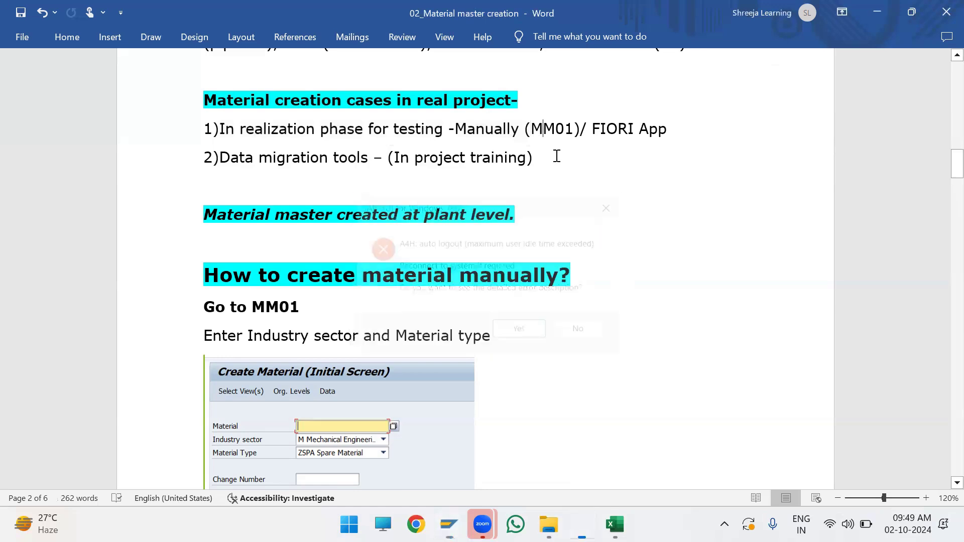
Step: Read the remaining material creation cases, covering the FIORI App option for realization-phase testing and the data migration tools
left_click_drag(531, 129, 672, 127)
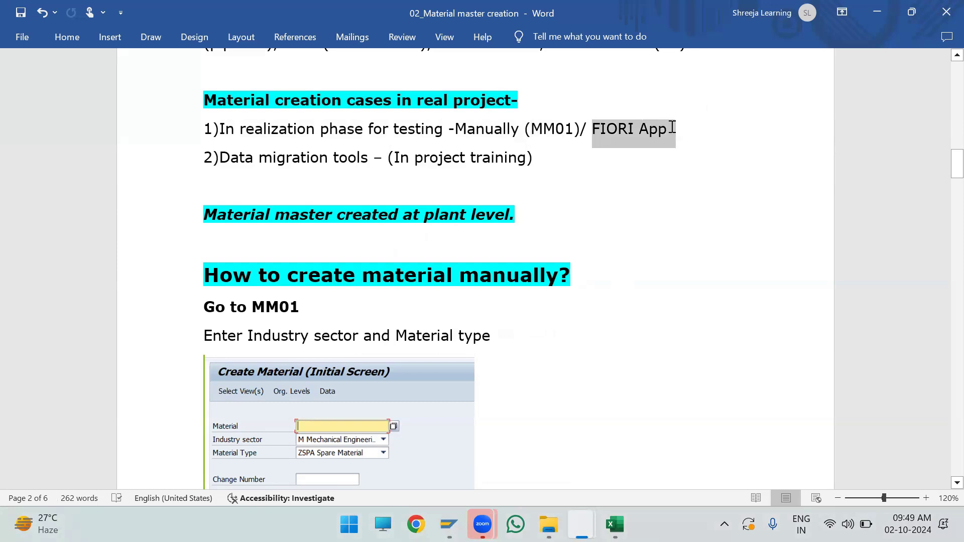
left_click(672, 128)
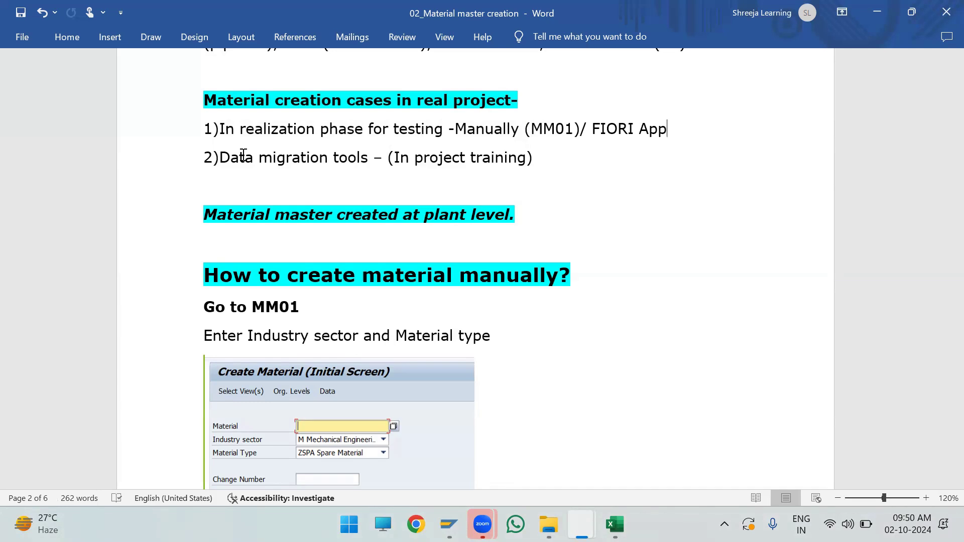
left_click_drag(220, 157, 521, 159)
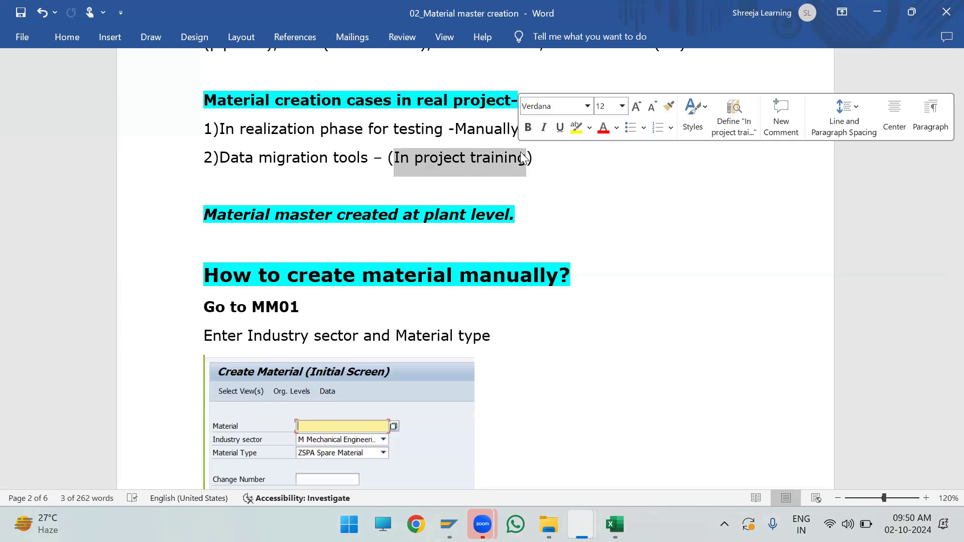
left_click_drag(549, 163, 198, 103)
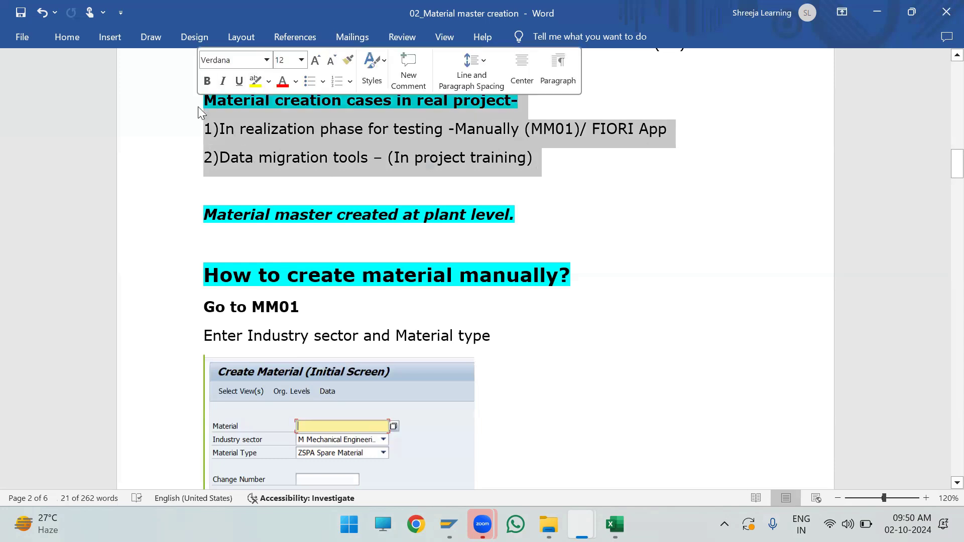
left_click(219, 125)
left_click_drag(219, 125, 671, 123)
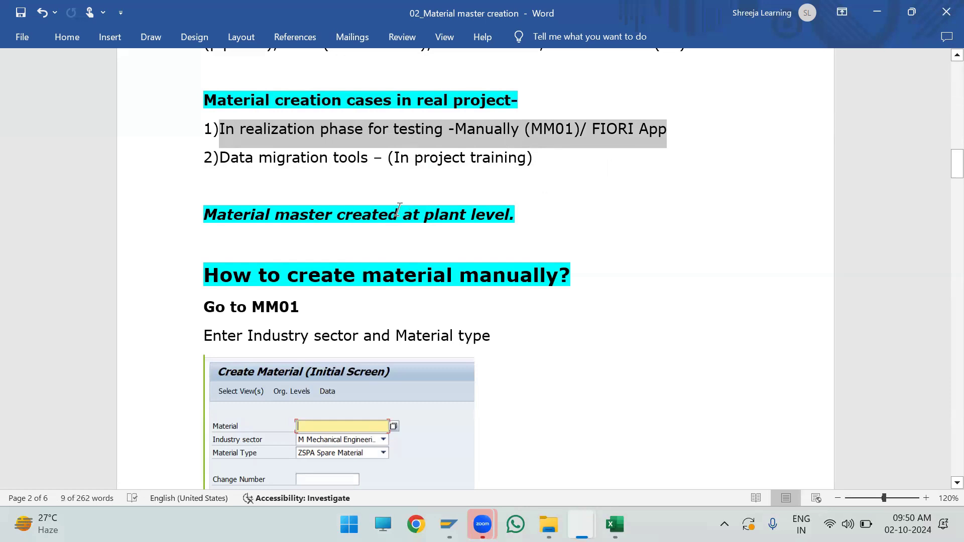
Step: Read the note on material masters at plant level and the opening of the manual material creation section with MM01
scroll(396, 207, "down", 1)
left_click_drag(201, 173, 513, 172)
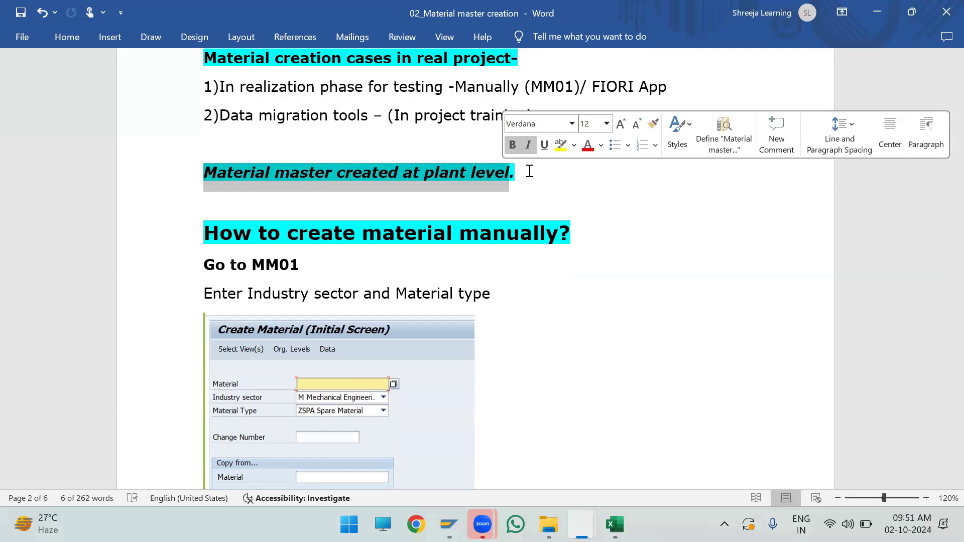
left_click(525, 170)
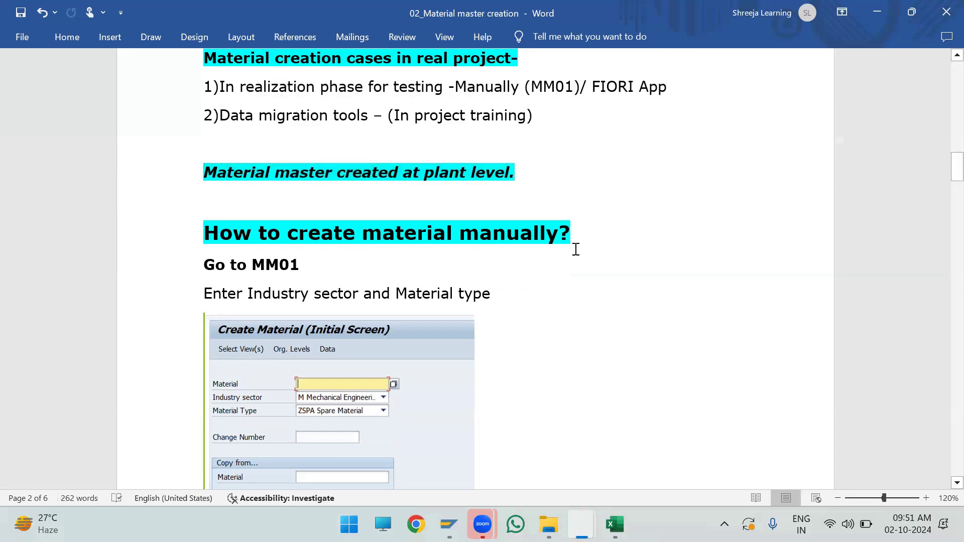
scroll(578, 246, "down", 5)
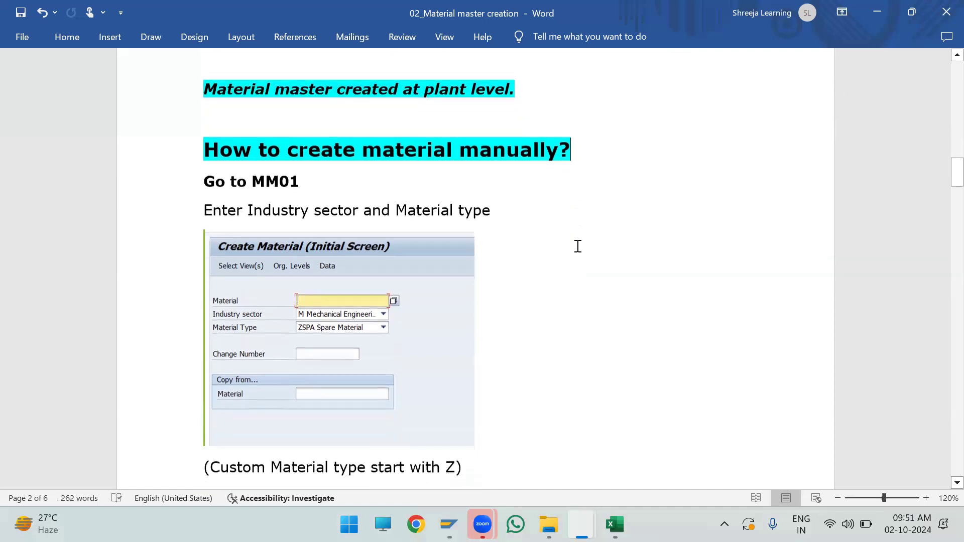
scroll(577, 246, "up", 5)
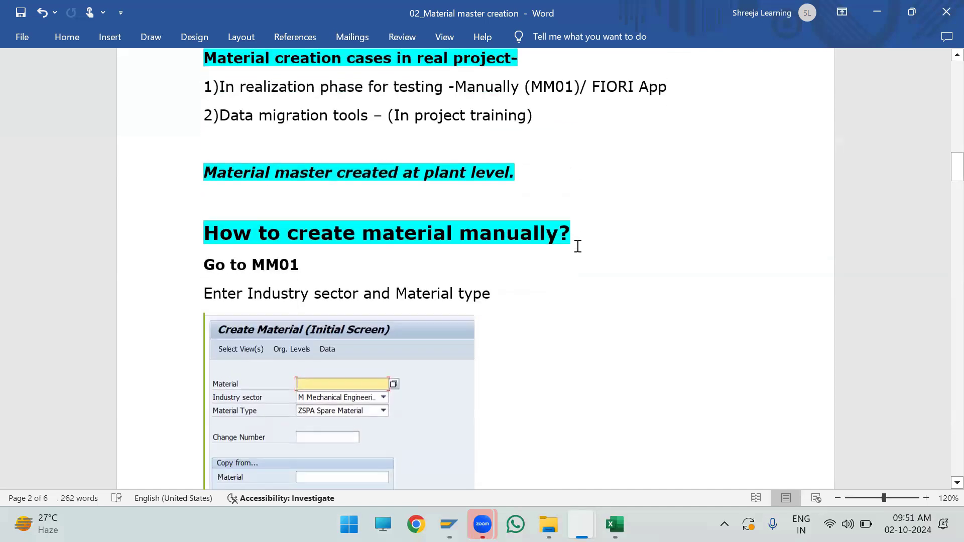
left_click_drag(578, 246, 275, 264)
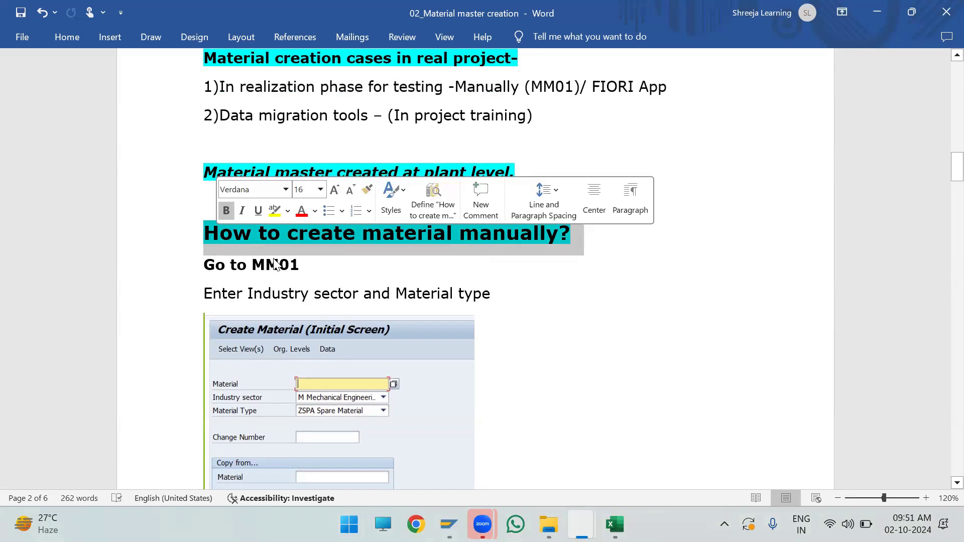
left_click(312, 274)
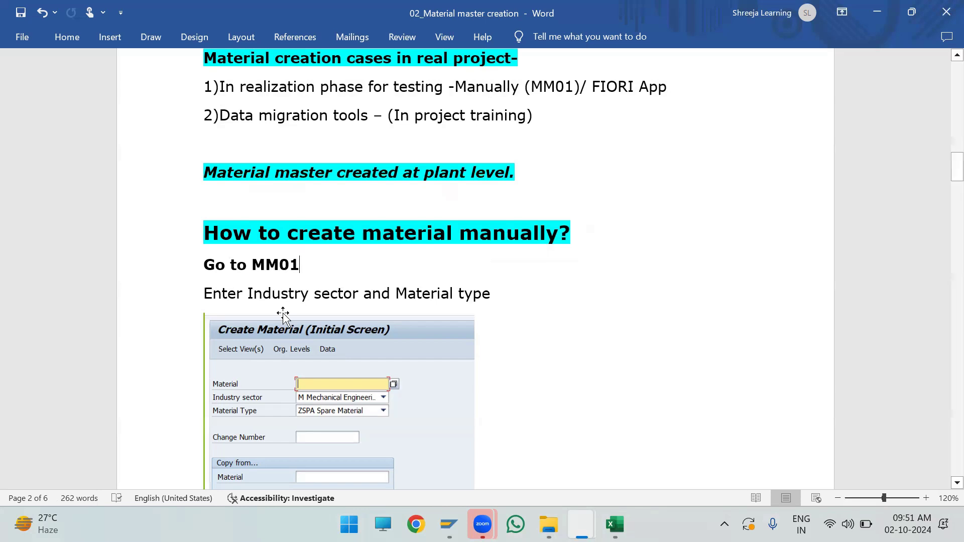
left_click_drag(202, 222, 567, 237)
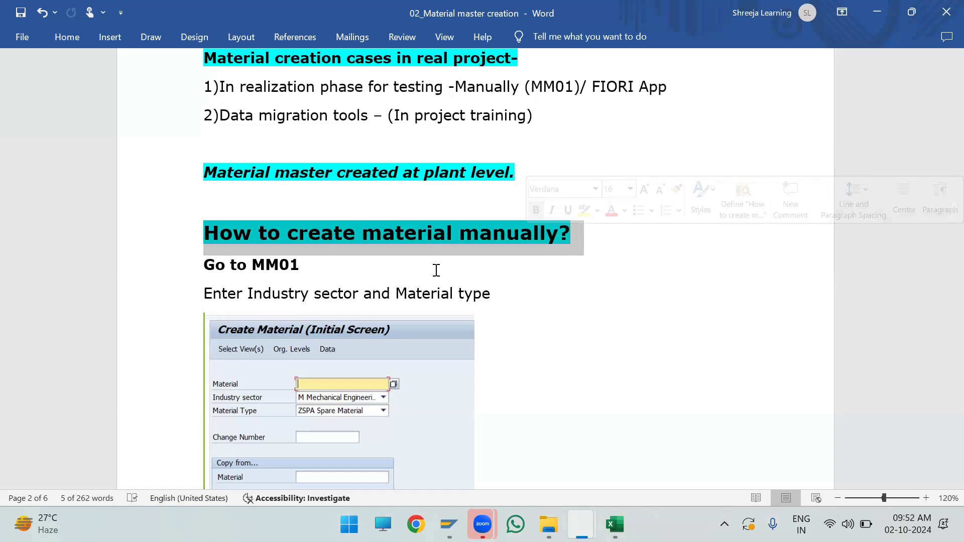
left_click(436, 270)
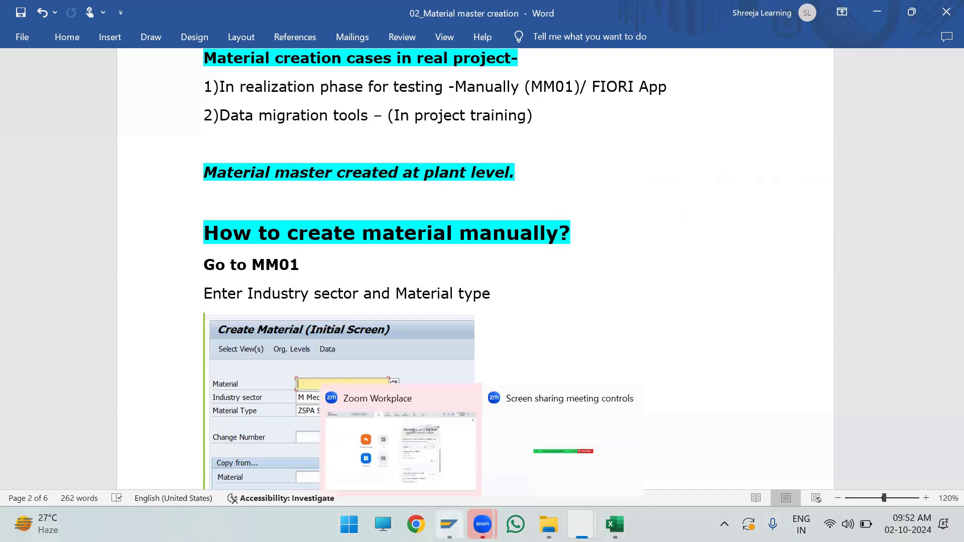
Step: Switch to SAP Logon and log on to S4HANA 2023 DEV with the demo user ID and the account password
mouse_move(448, 524)
left_click(444, 475)
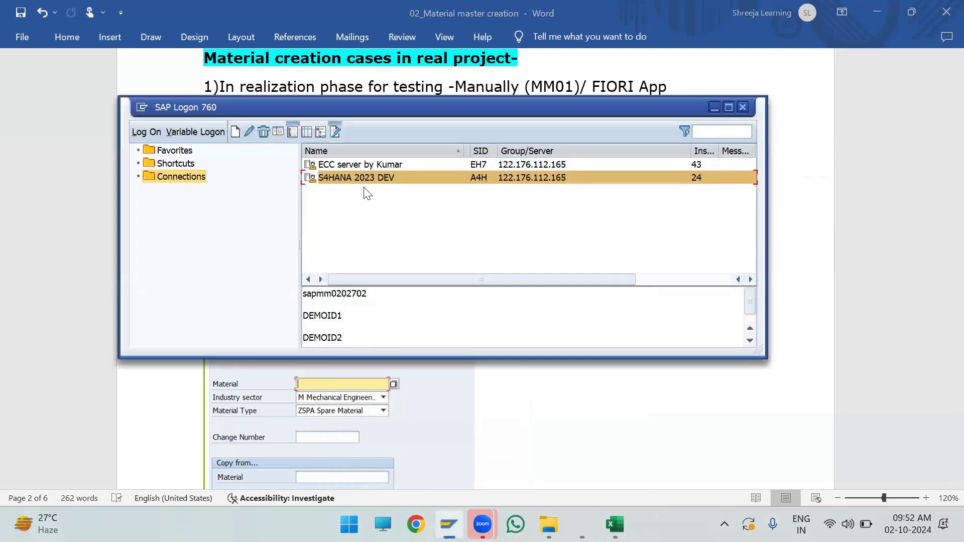
double_click(374, 177)
key("Down")
key("Down")
key("Return")
key("Tab")
type("********")
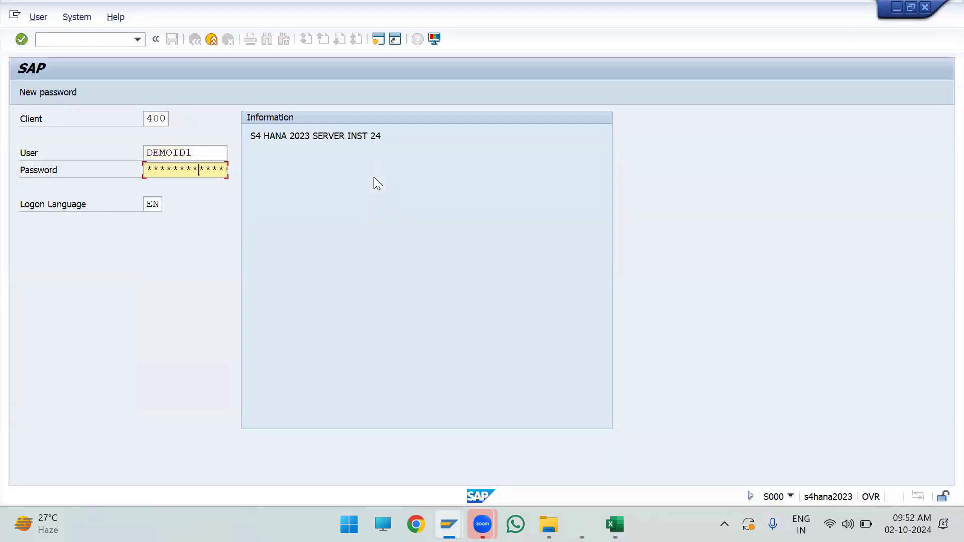
key("Return")
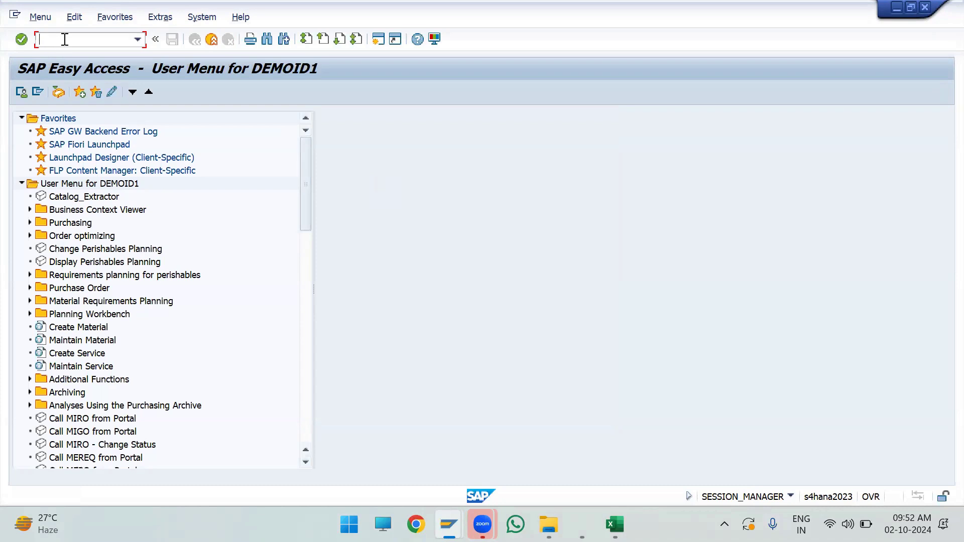
Step: Start transaction MM01 and set the new material's industry to M Mechanical engineering
type("mm01")
key("Return")
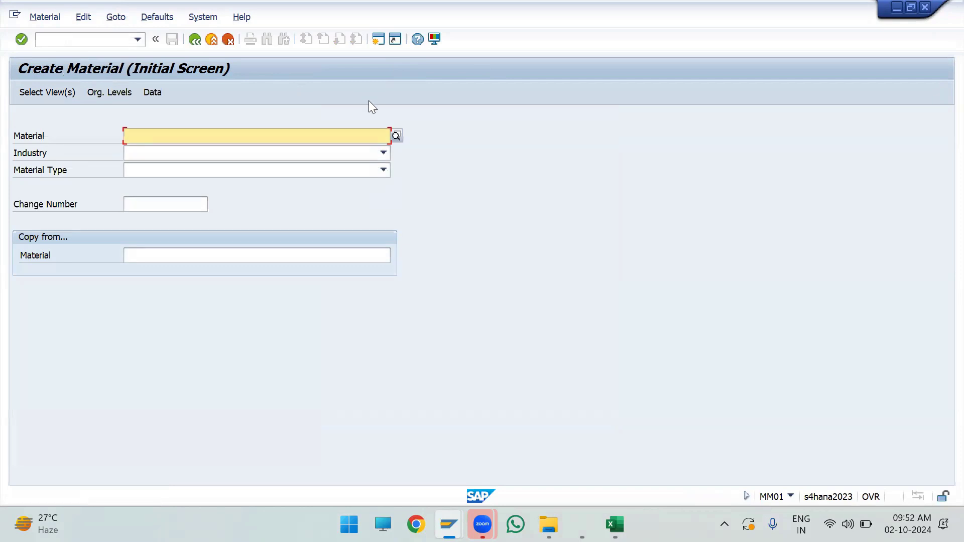
left_click(33, 135)
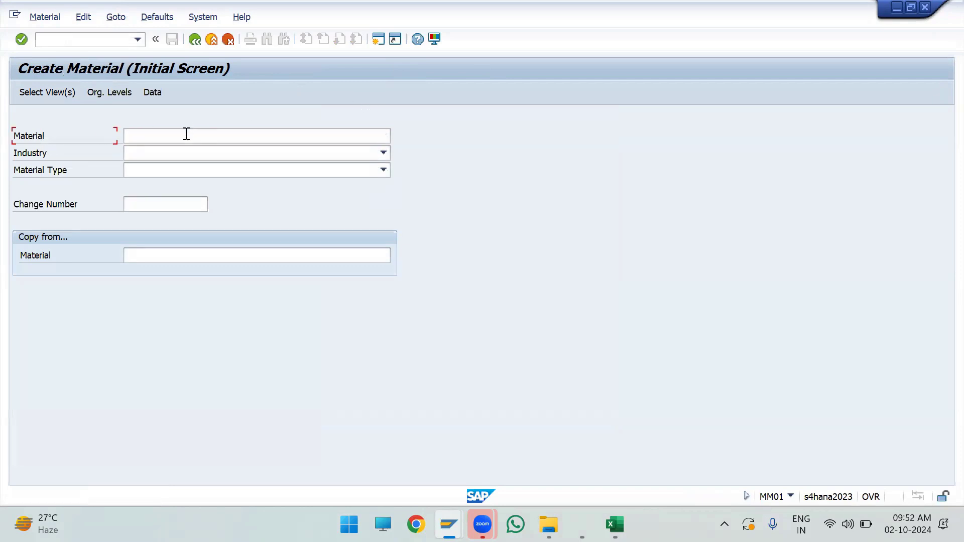
left_click(186, 133)
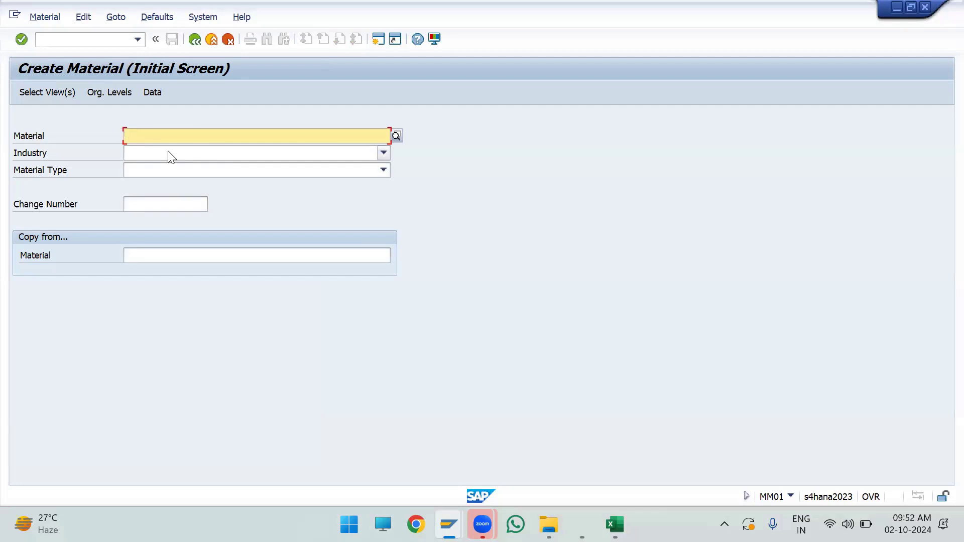
left_click(53, 154)
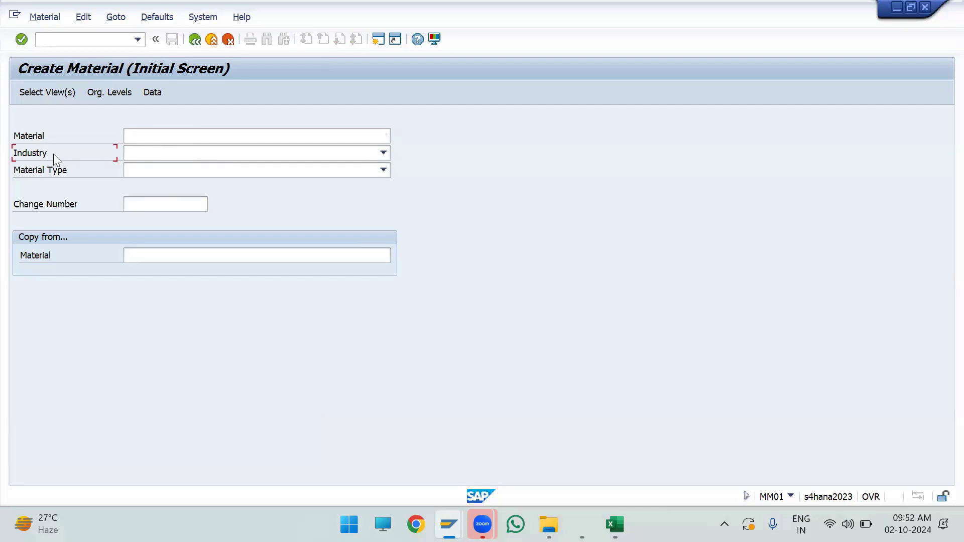
left_click(163, 158)
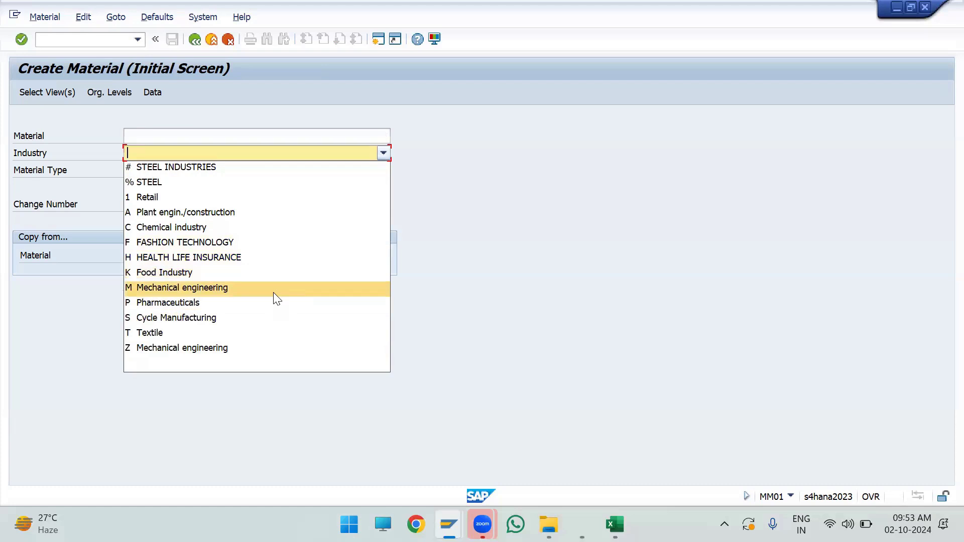
left_click(192, 286)
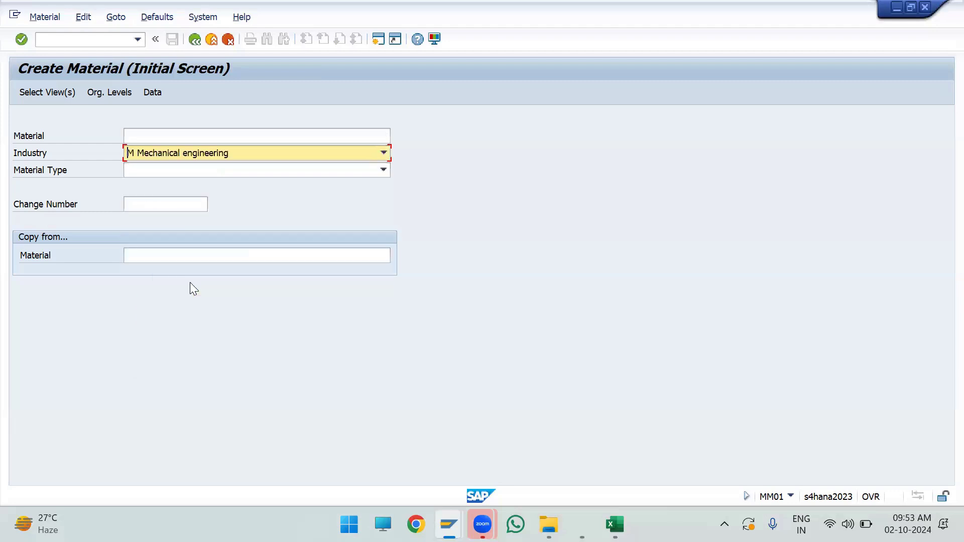
Step: Set the material type to ROH Raw materials and place the cursor in the blank Material field
left_click(59, 172)
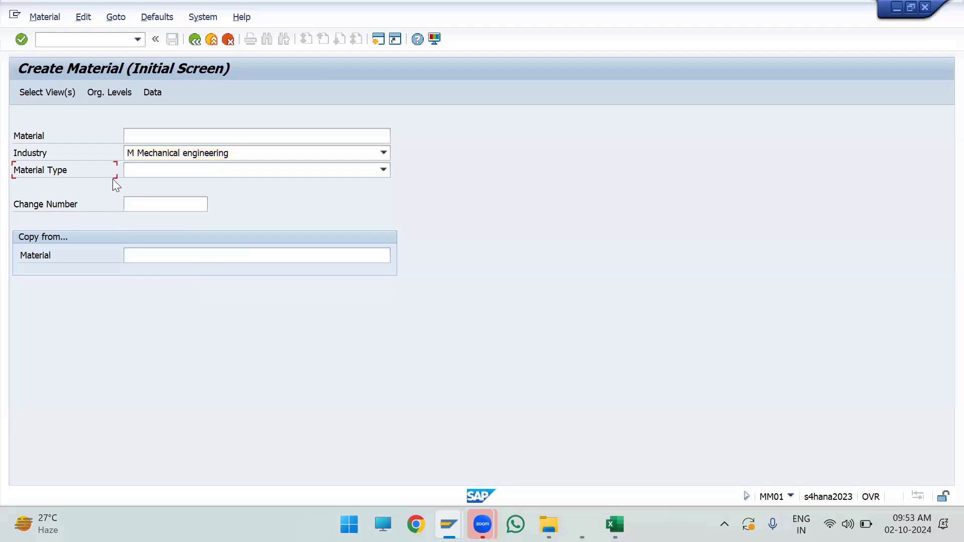
left_click(138, 173)
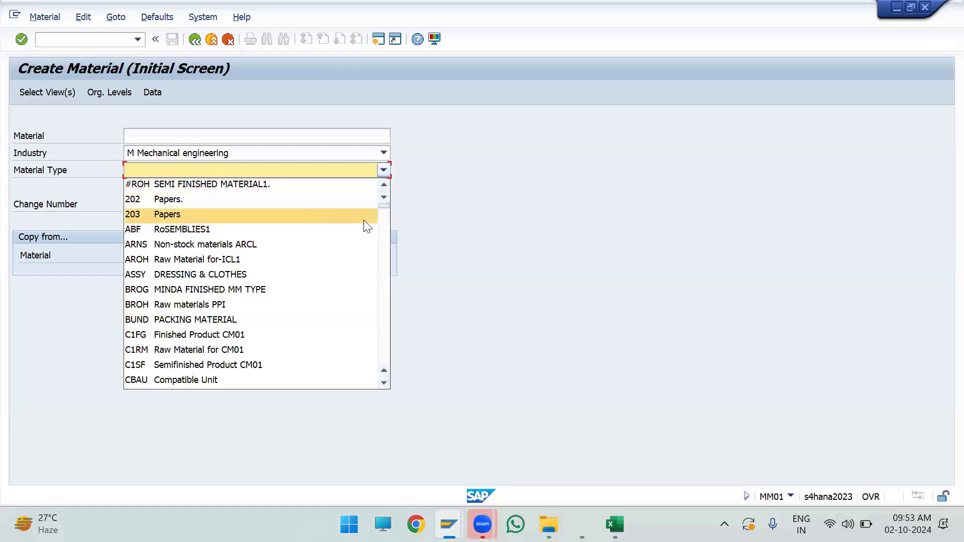
key("r")
key("o")
key("Return")
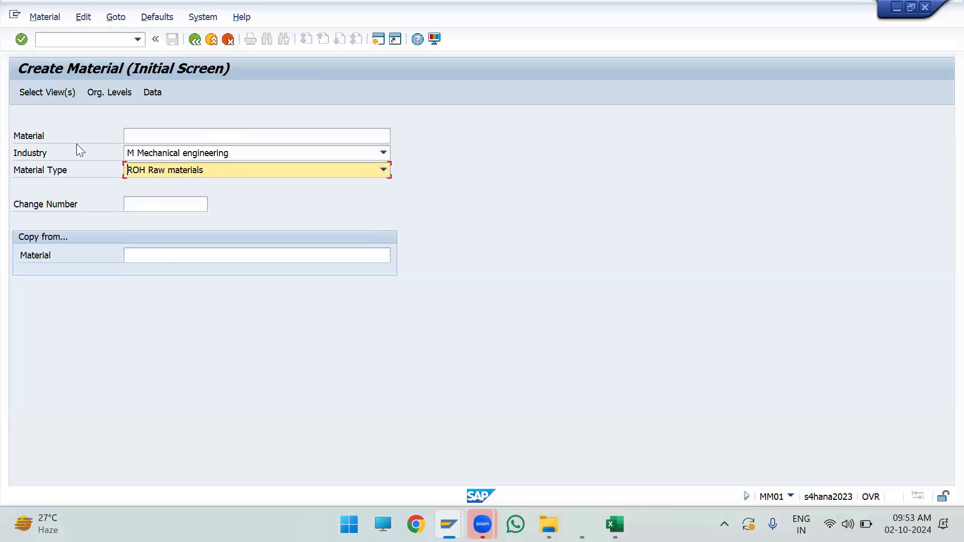
left_click(43, 136)
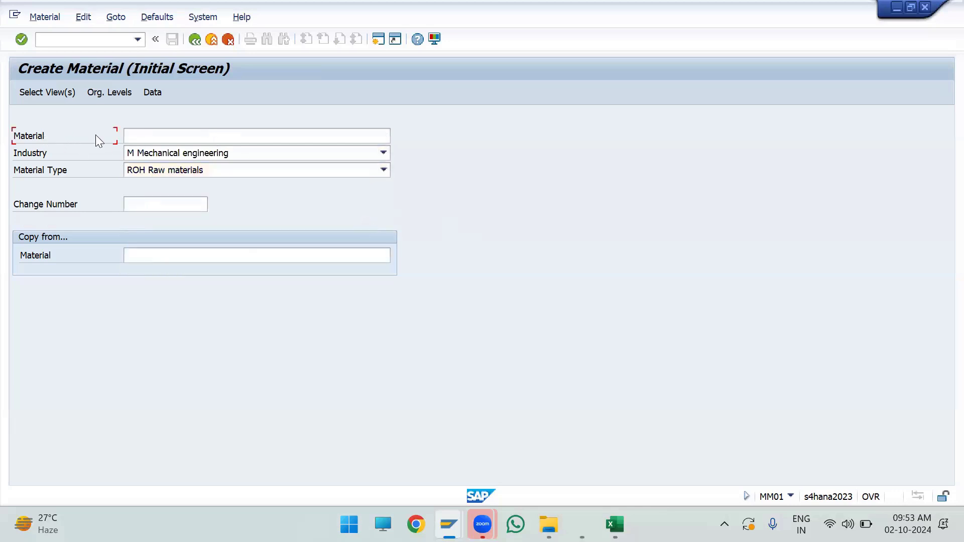
left_click(137, 135)
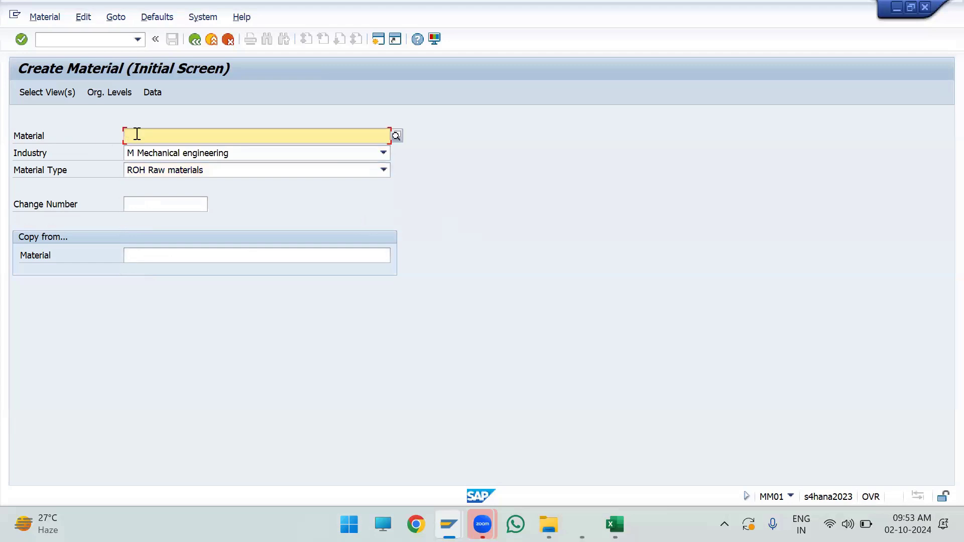
Step: Open the view selection and deselect Basic Data 1, Purchasing, Accounting 1 and General Plant Data / Storage 1 and 2
left_click(58, 97)
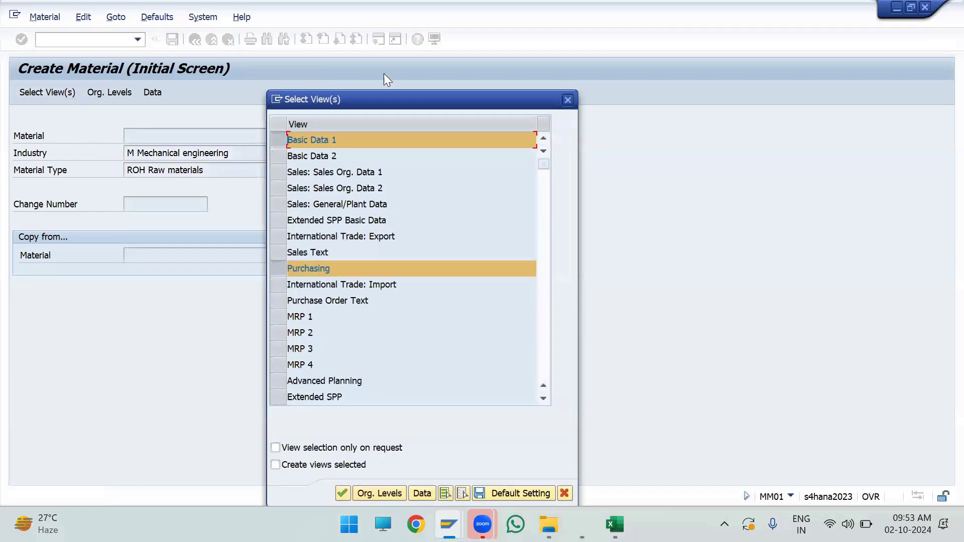
left_click_drag(382, 102, 475, 42)
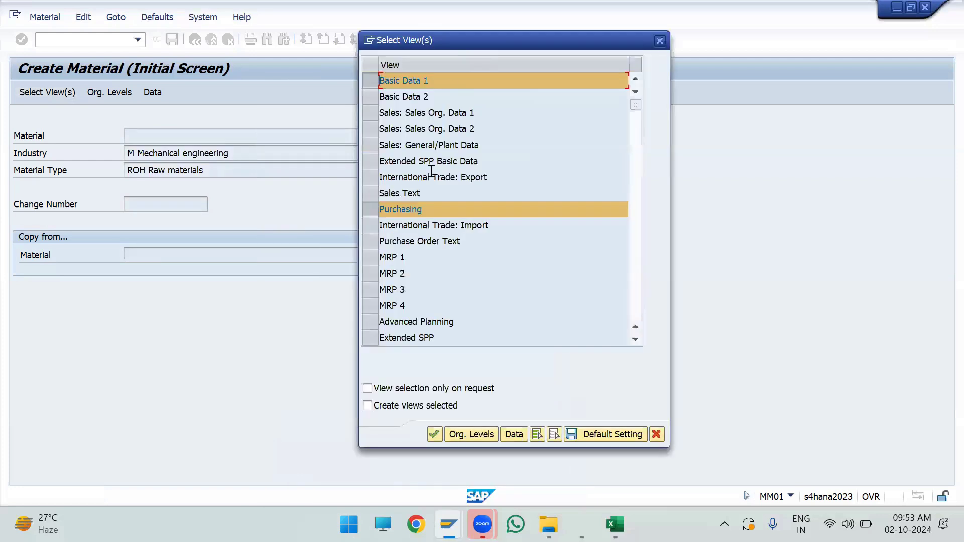
scroll(419, 152, "down", 6)
scroll(420, 152, "up", 6)
left_click(373, 83)
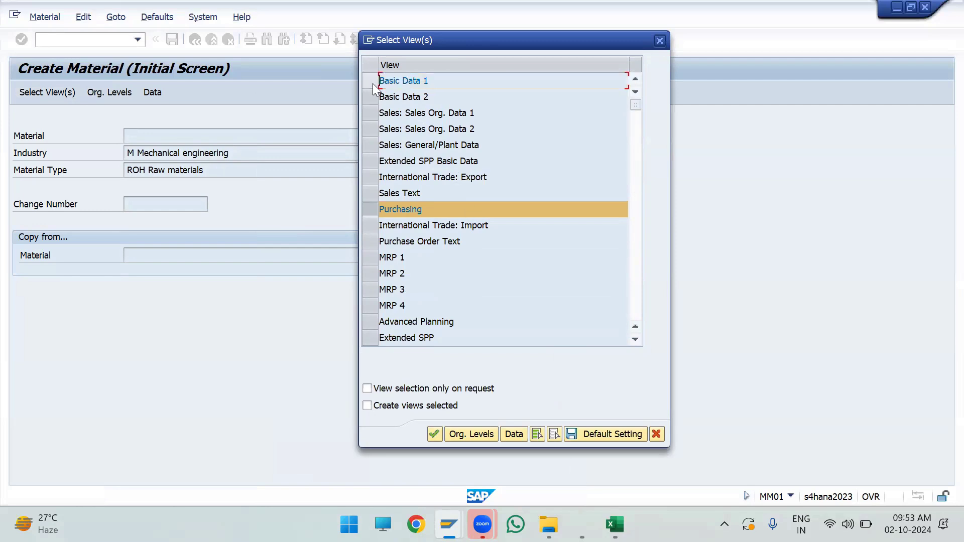
left_click(372, 210)
scroll(372, 210, "down", 4)
left_click(365, 192)
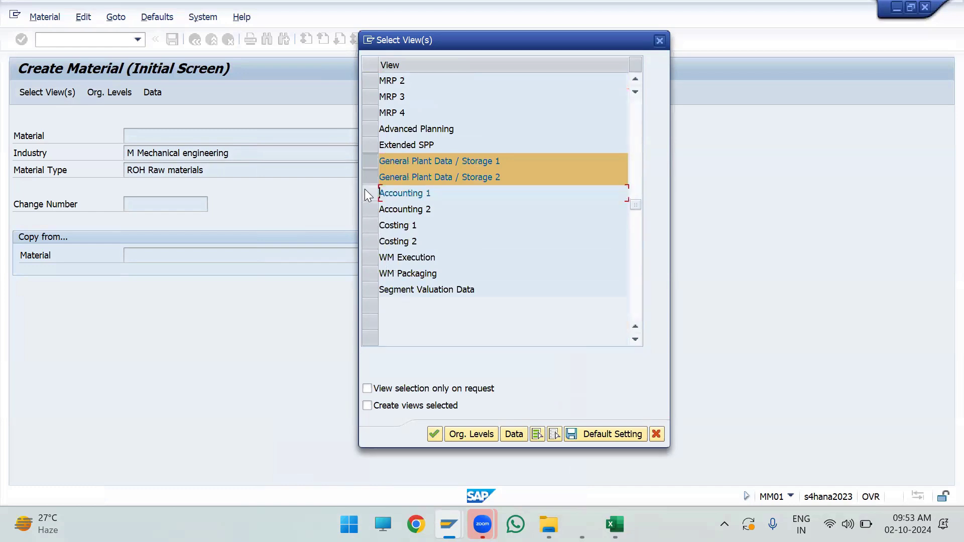
left_click(365, 177)
left_click(366, 163)
scroll(368, 165, "up", 4)
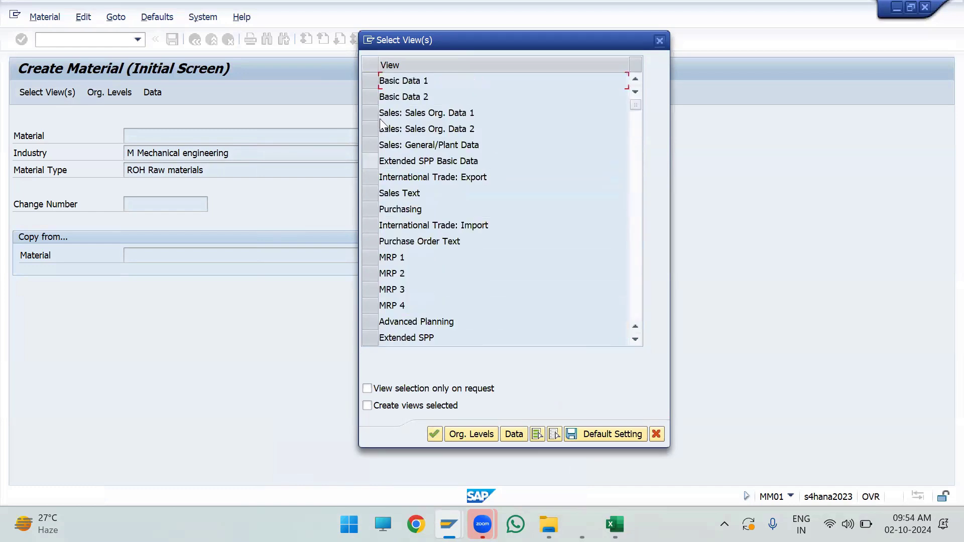
Step: Select the views Basic Data 1, Purchasing, General Plant Data / Storage 1 and 2 and Accounting 1, and save the selection as default
left_click(376, 84)
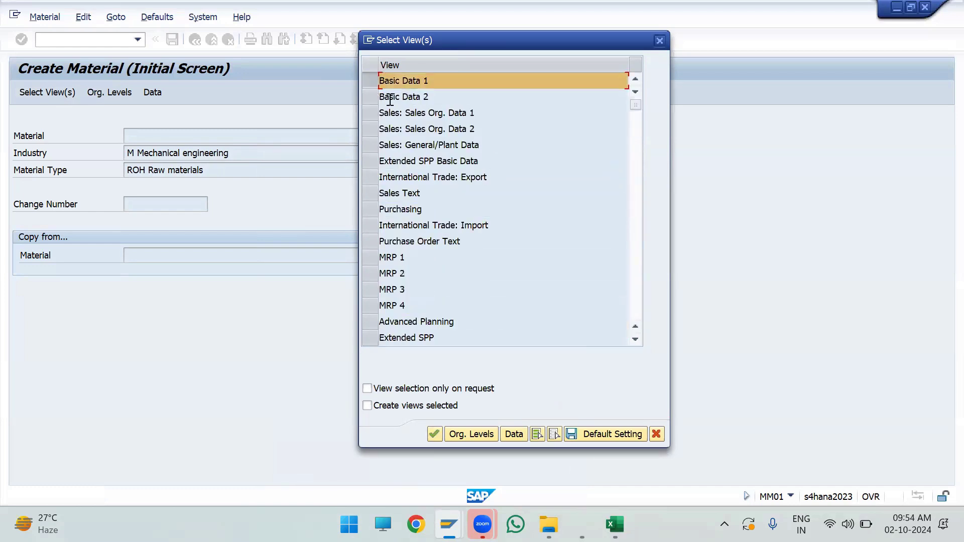
left_click(376, 210)
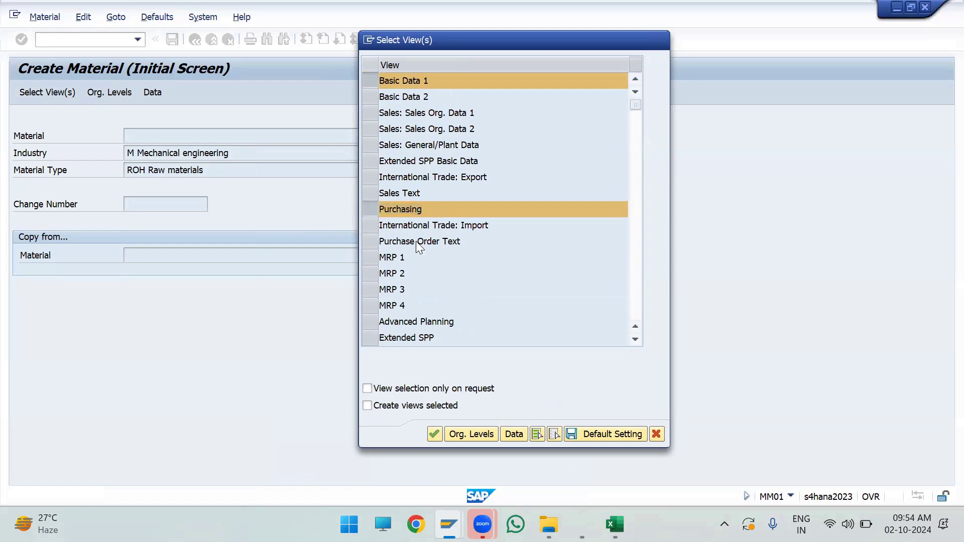
scroll(369, 210, "down", 3)
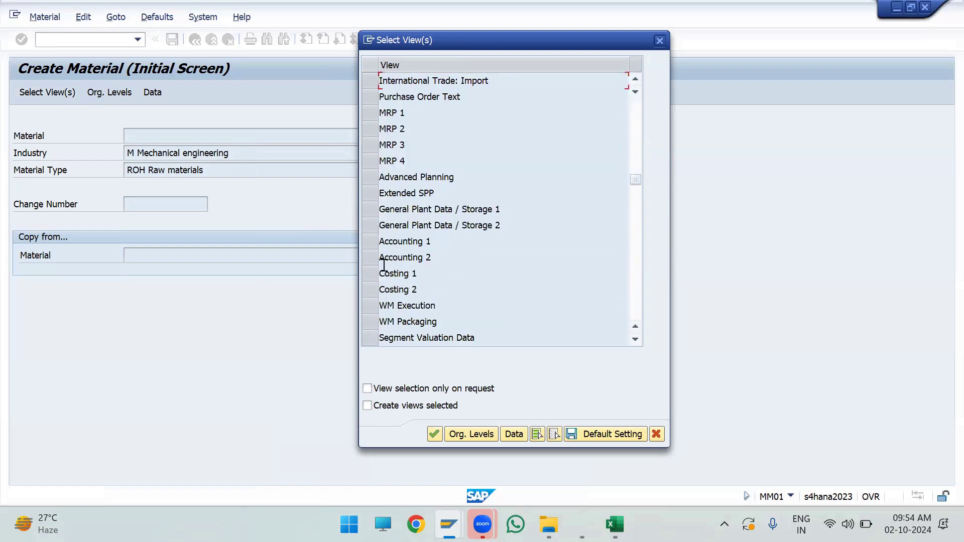
left_click(365, 208)
left_click(365, 232)
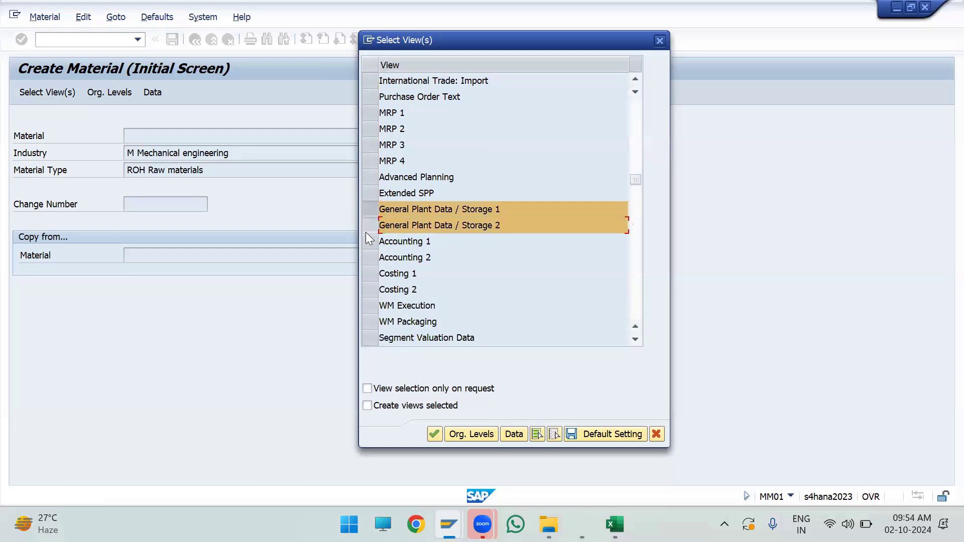
left_click(372, 246)
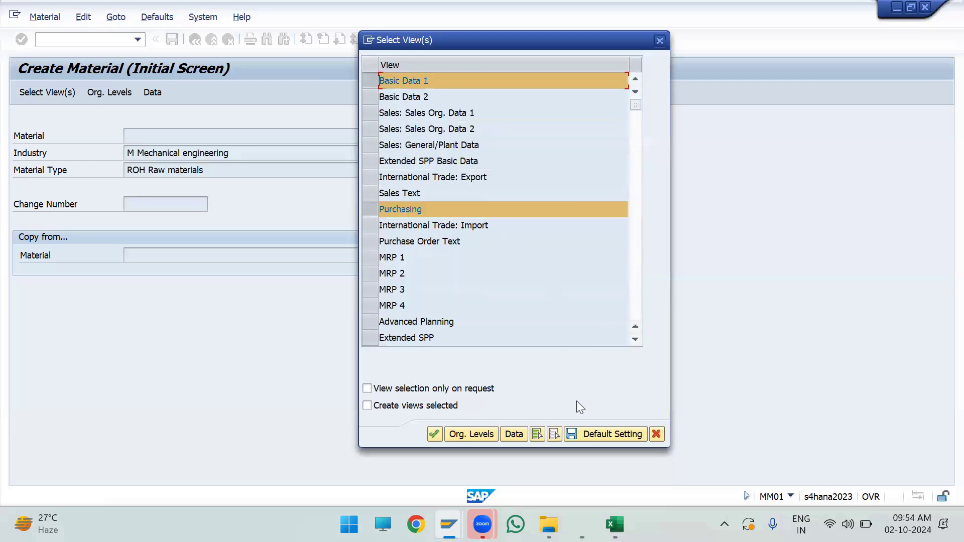
left_click(603, 437)
Step: Accept plant AD03 and storage location SL01 as organizational levels, save them as the default setting and continue to the material data
left_click(464, 432)
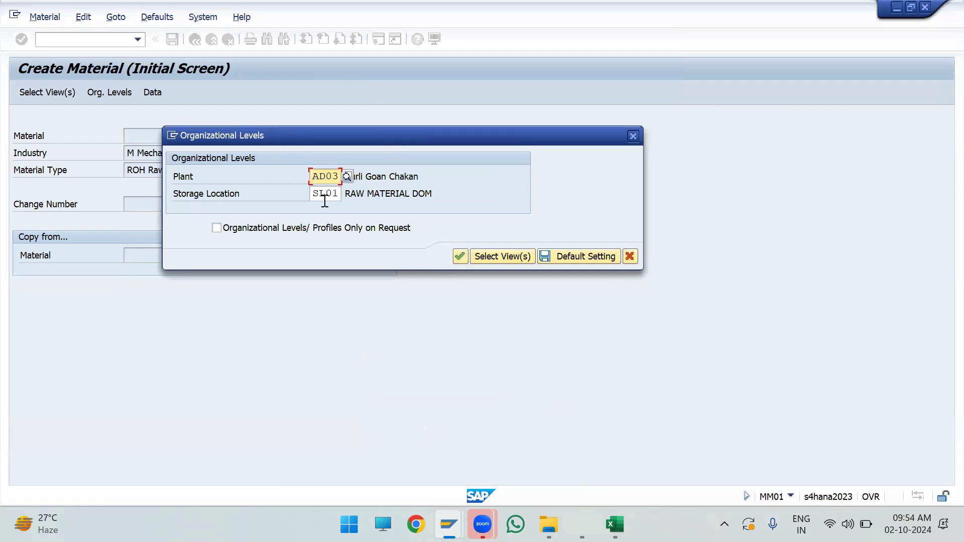
left_click_drag(339, 194, 312, 207)
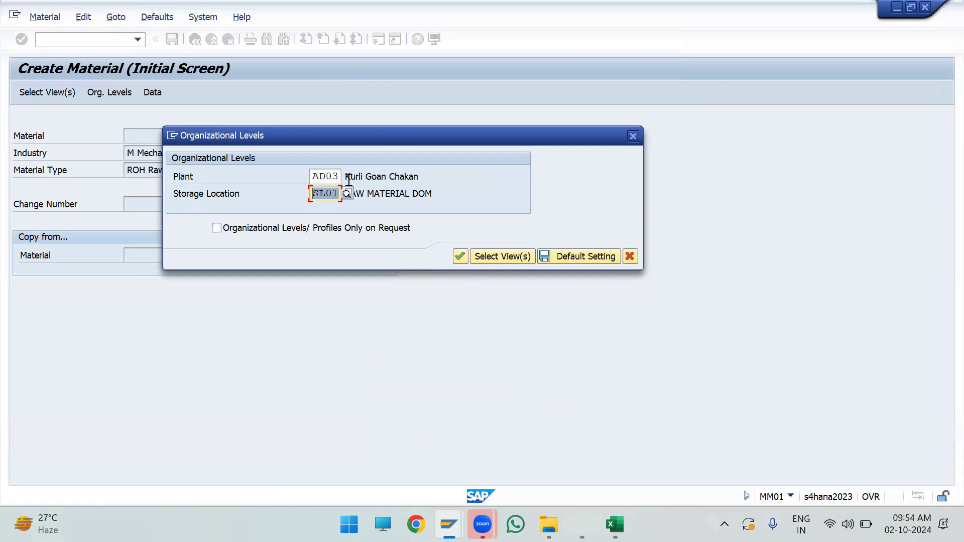
left_click_drag(340, 177, 291, 212)
left_click(565, 256)
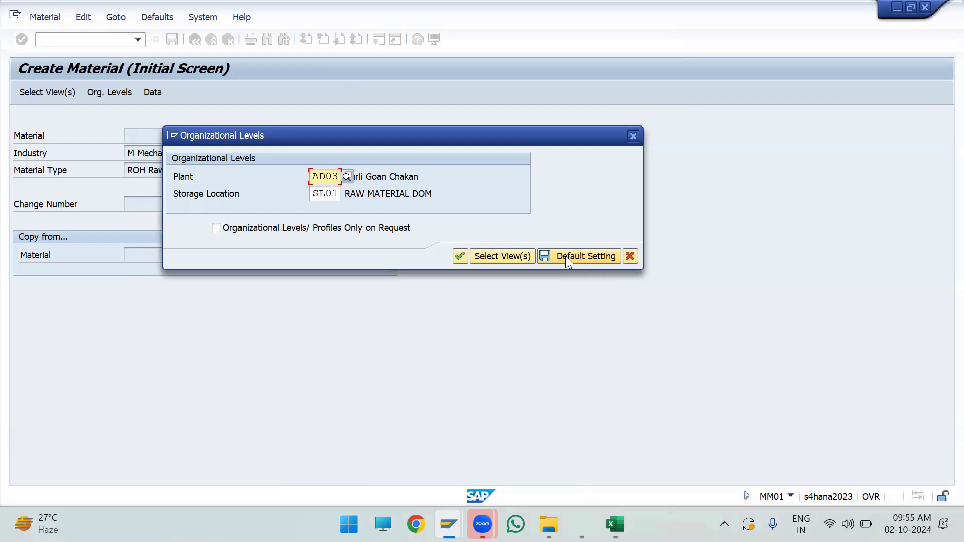
left_click(463, 261)
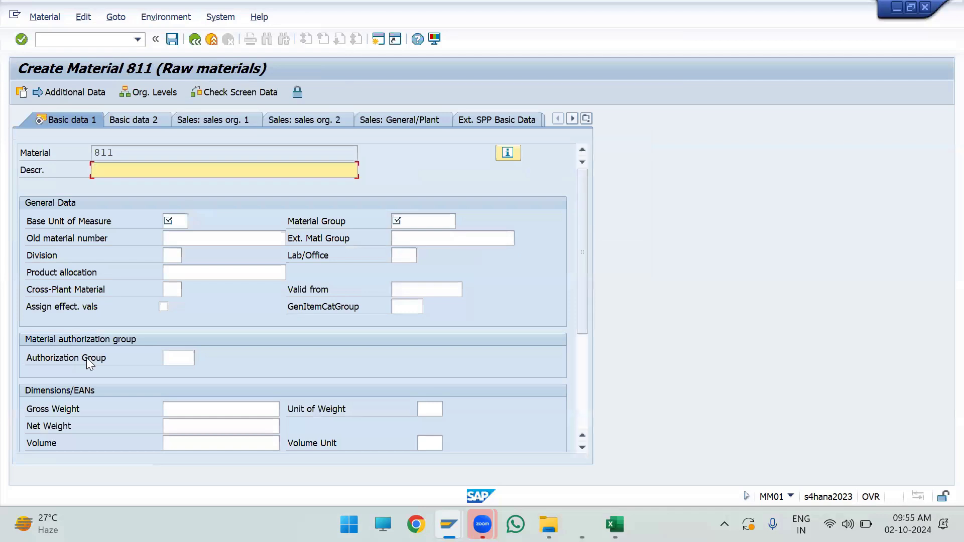
left_click(28, 153)
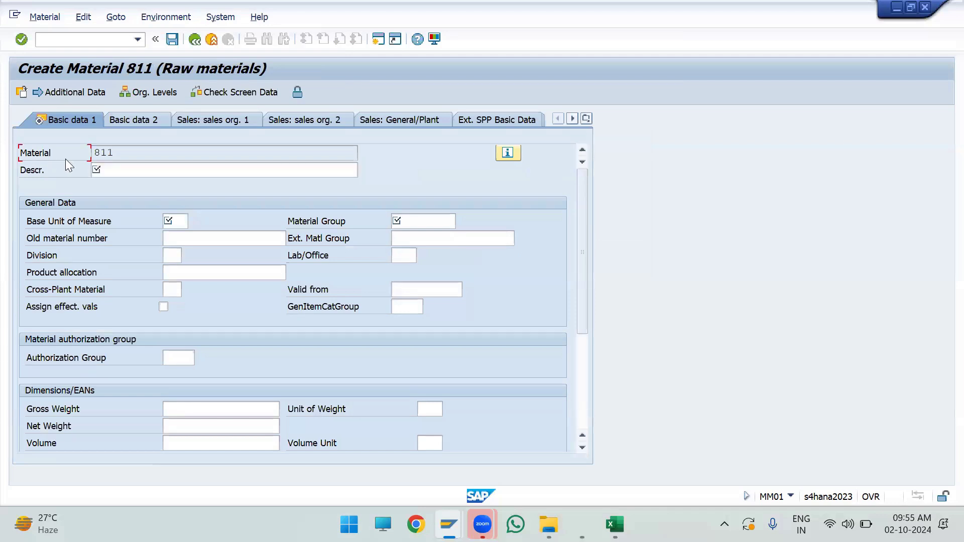
double_click(125, 157)
left_click(139, 157)
left_click(149, 171)
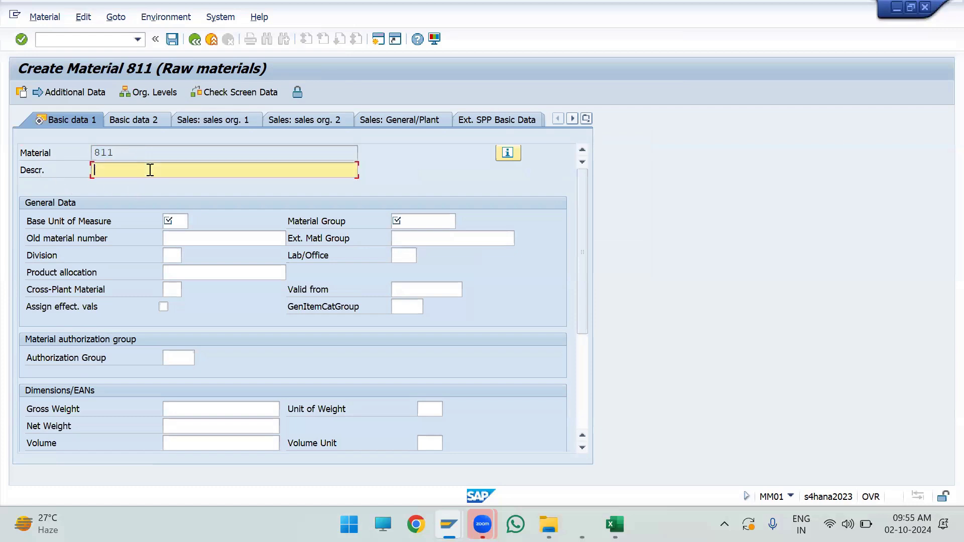
left_click(172, 291)
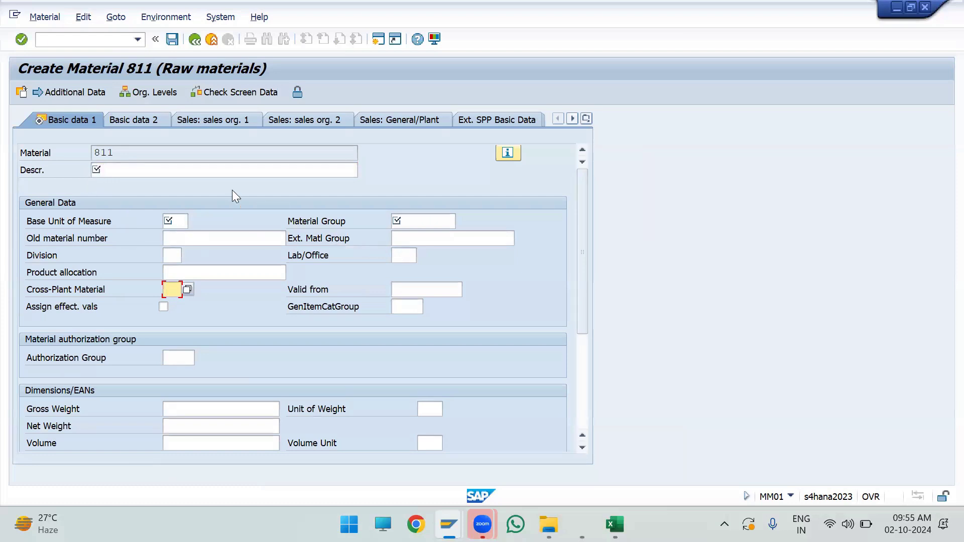
Step: Enter UV Lamps as the material description and set the base unit of measure to PC
left_click(203, 168)
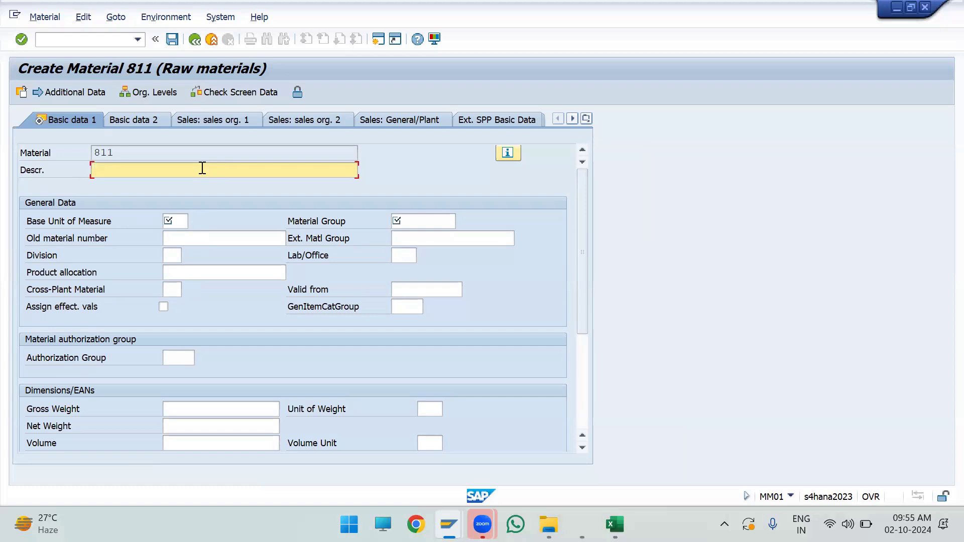
type("U")
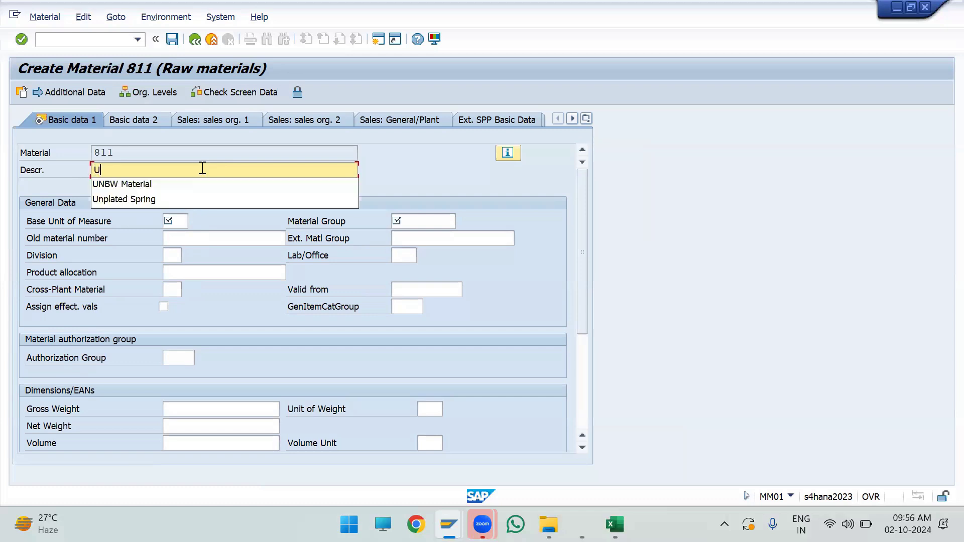
type("V Lamps")
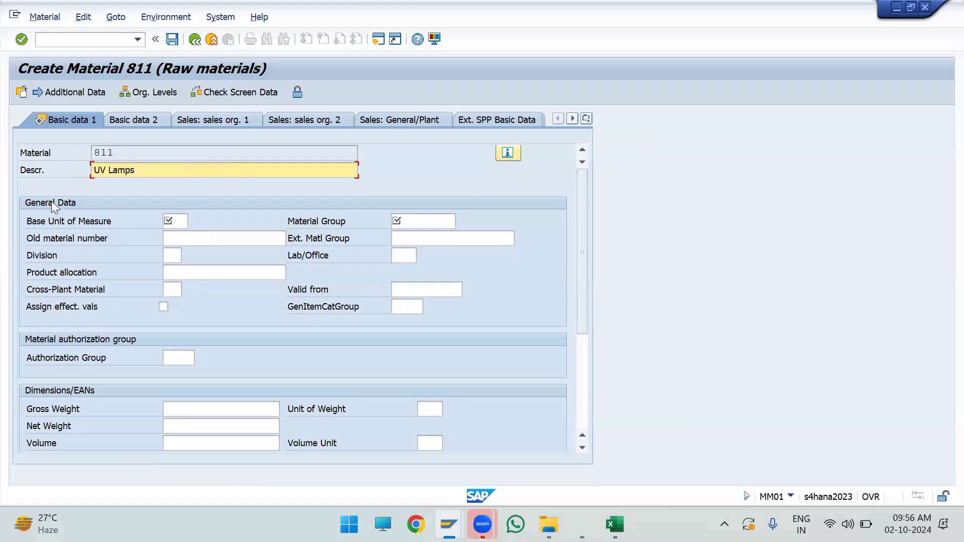
key("Tab")
left_click(173, 221)
type("PC")
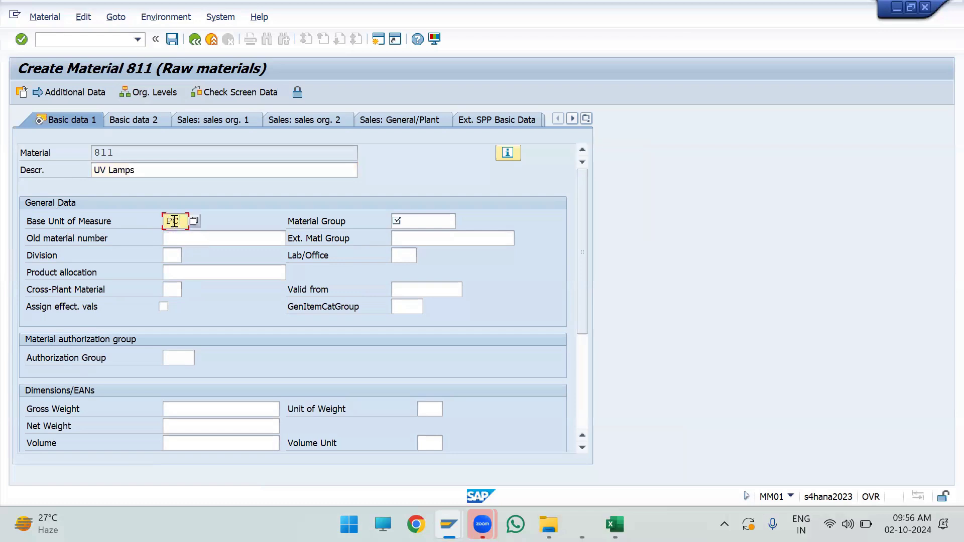
Step: Browse the list of available units for the base unit of measure and close it
left_click(75, 226)
left_click(179, 222)
left_click(196, 222)
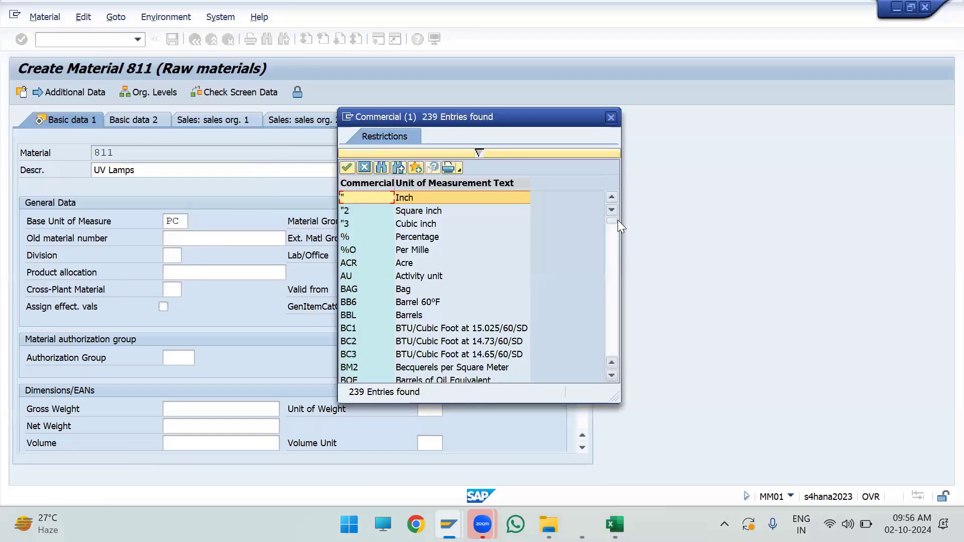
left_click(615, 298)
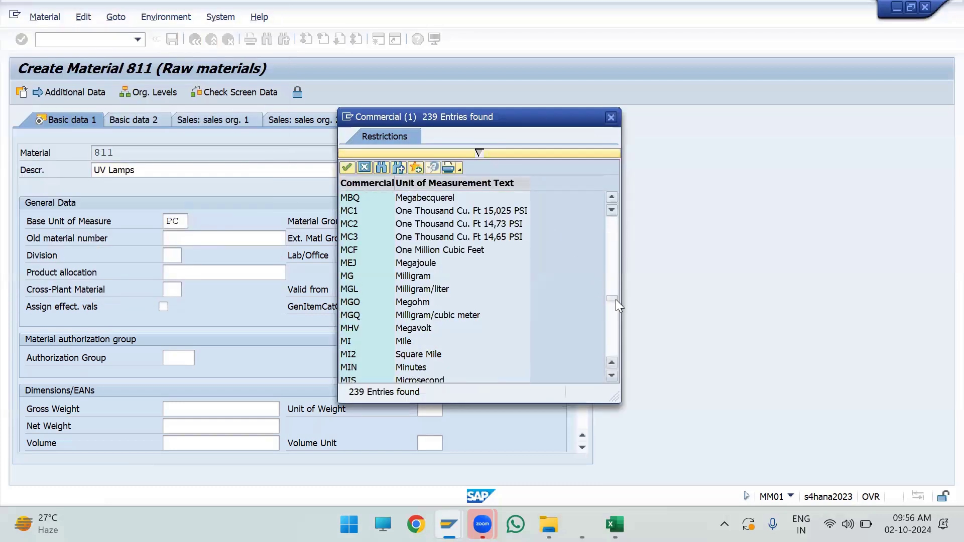
scroll(431, 261, "down", 10)
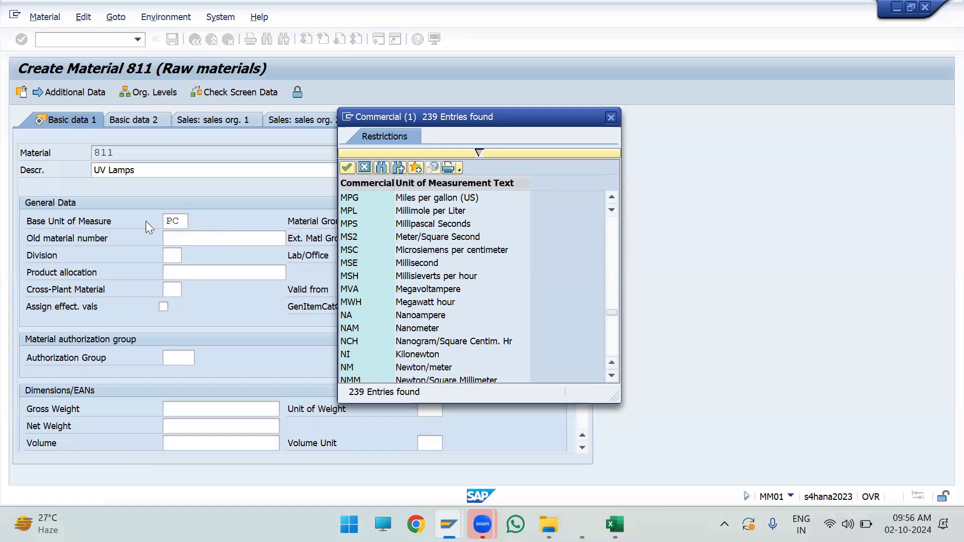
left_click(610, 117)
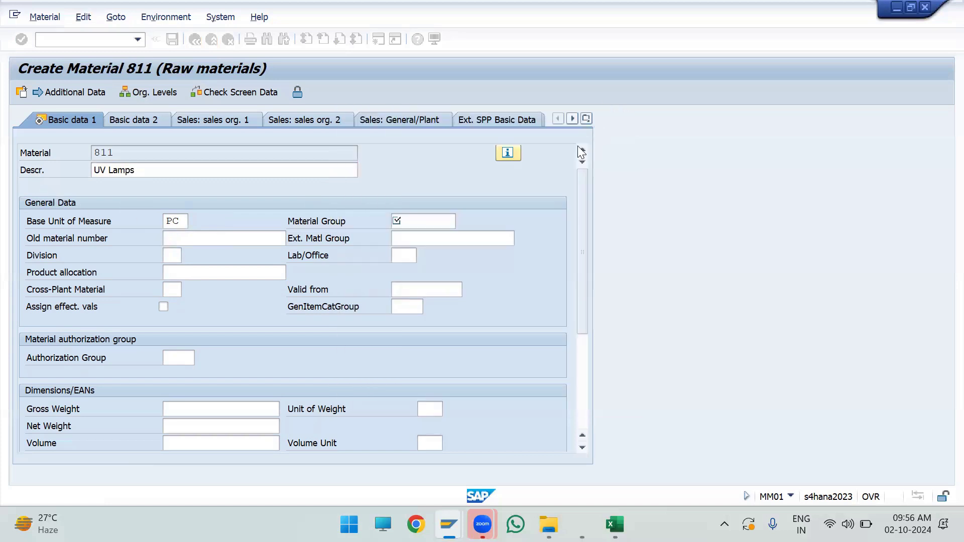
Step: Look up the material groups and assign group 1211 Consumables to the material
left_click(439, 216)
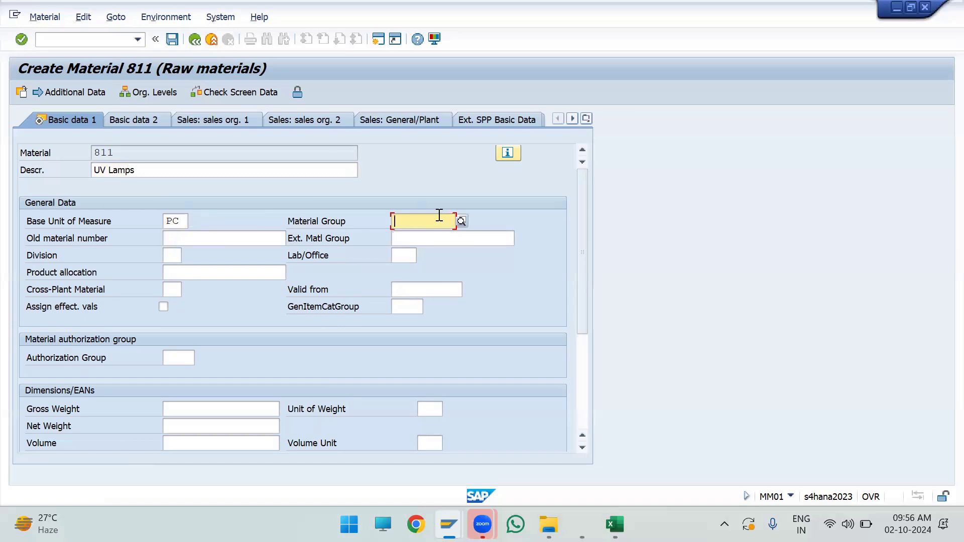
left_click(460, 221)
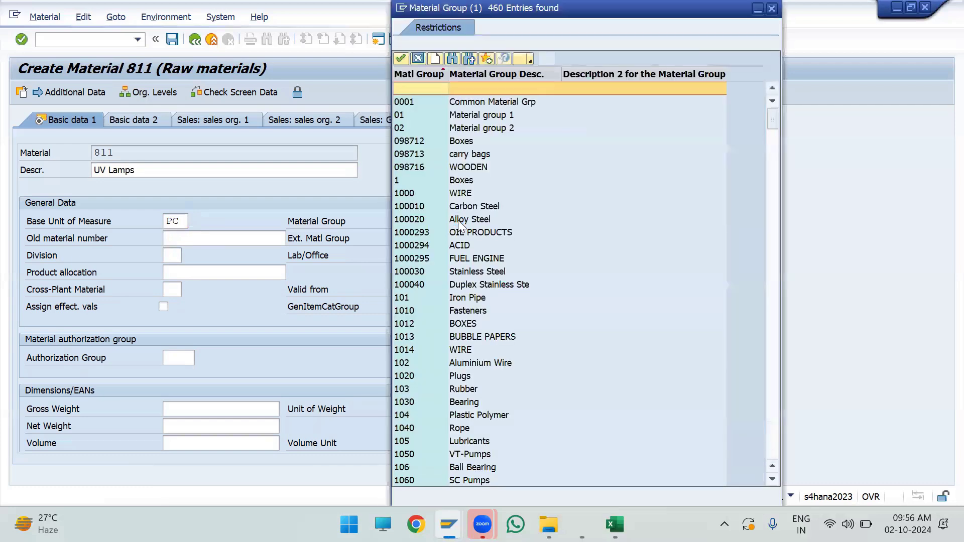
scroll(440, 226, "down", 8)
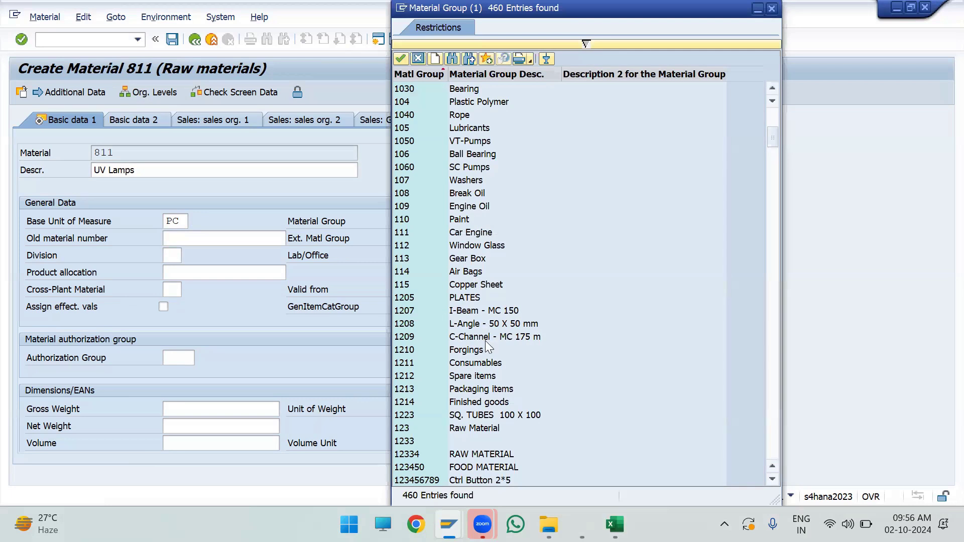
double_click(490, 360)
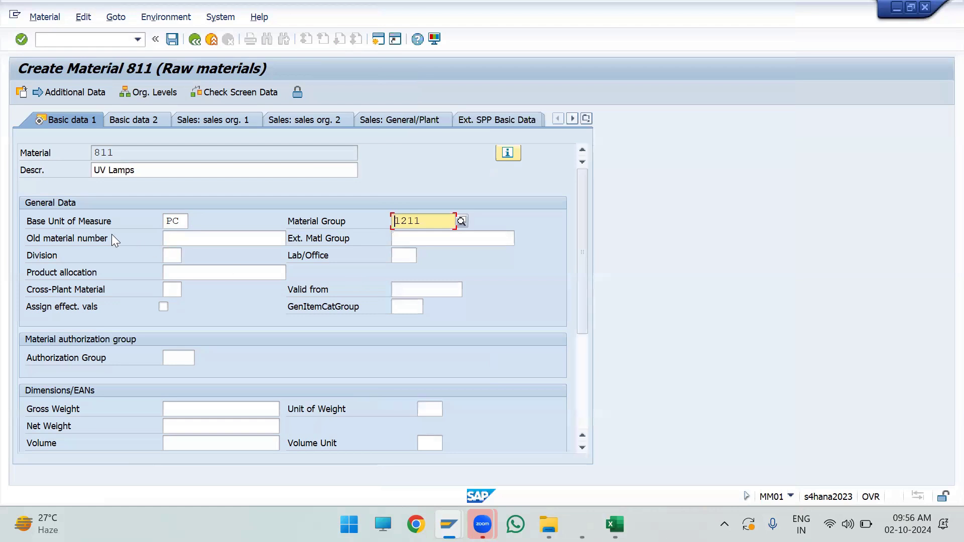
Step: Enter OR_UV_LAMP_001 as the old material number in the general data
left_click(98, 240)
left_click(192, 241)
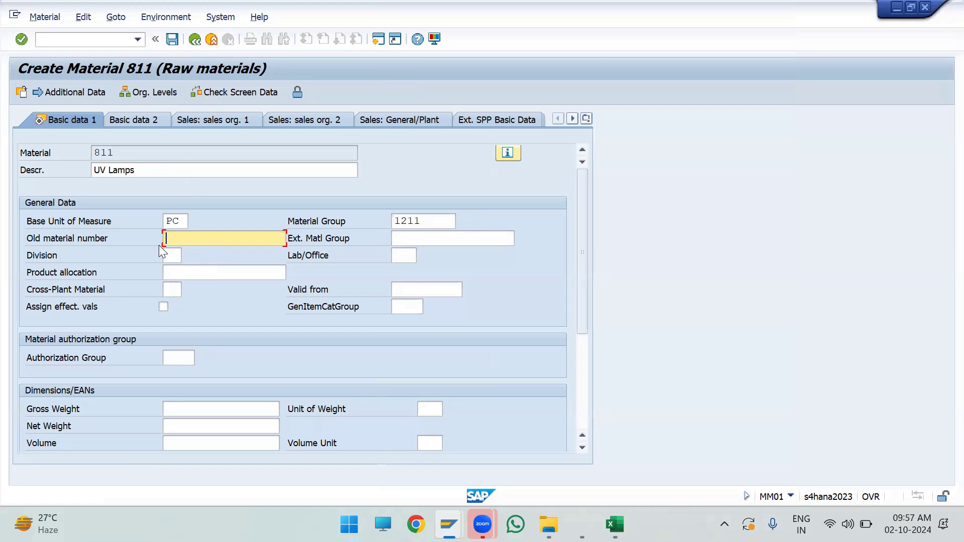
type("OR")
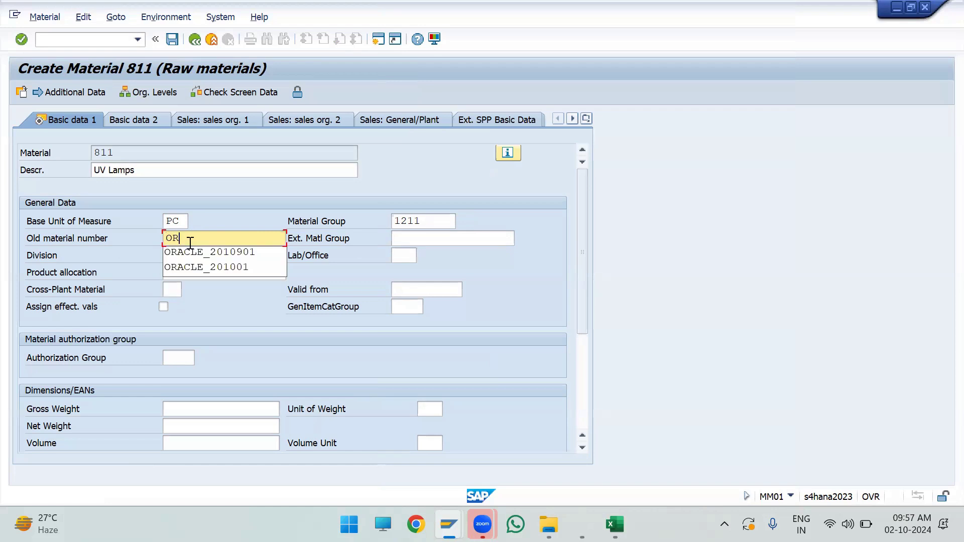
type("_UV")
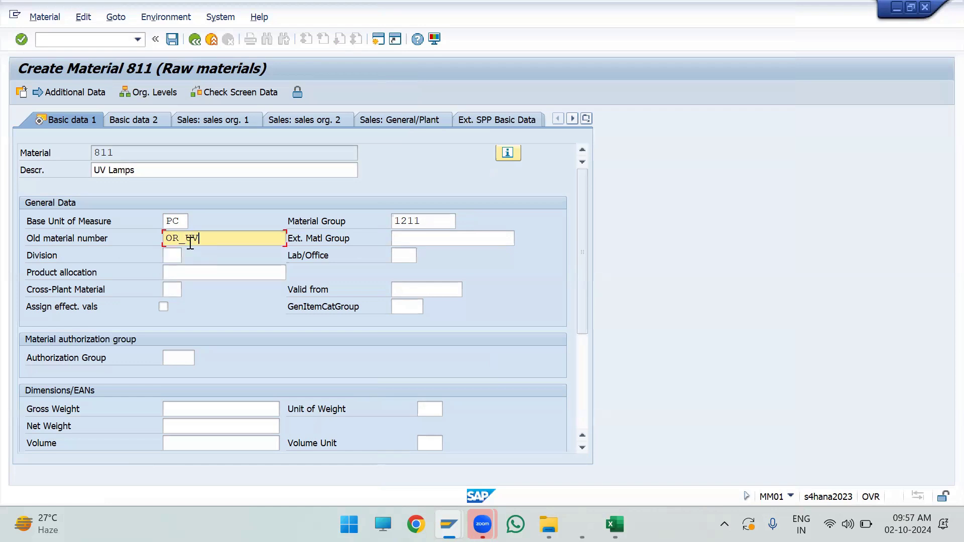
type("_LAMP_001")
left_click_drag(256, 238, 112, 245)
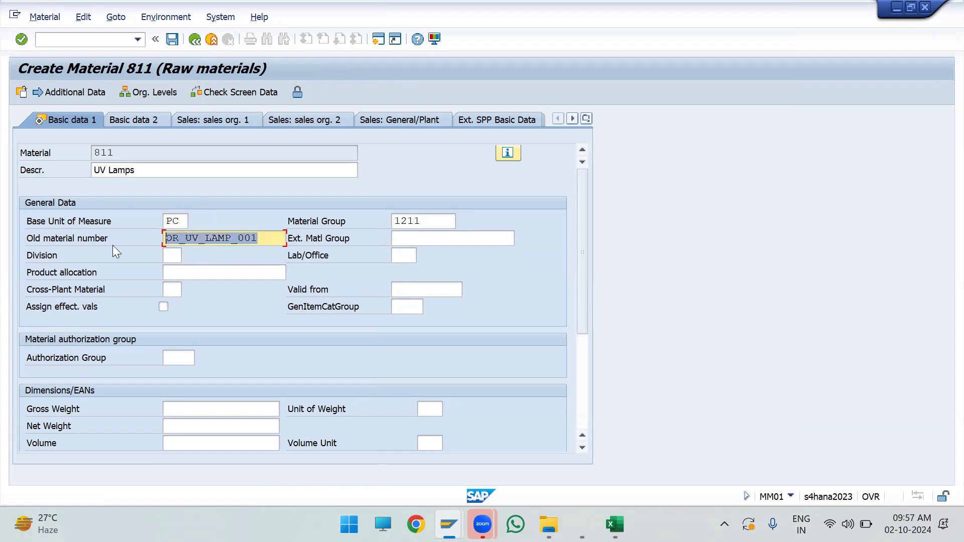
left_click(159, 222)
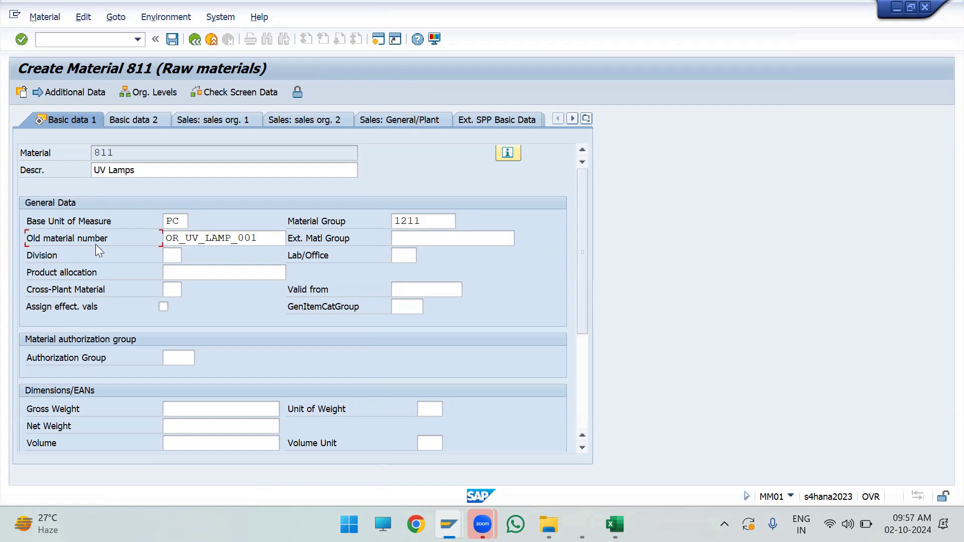
left_click_drag(262, 238, 163, 222)
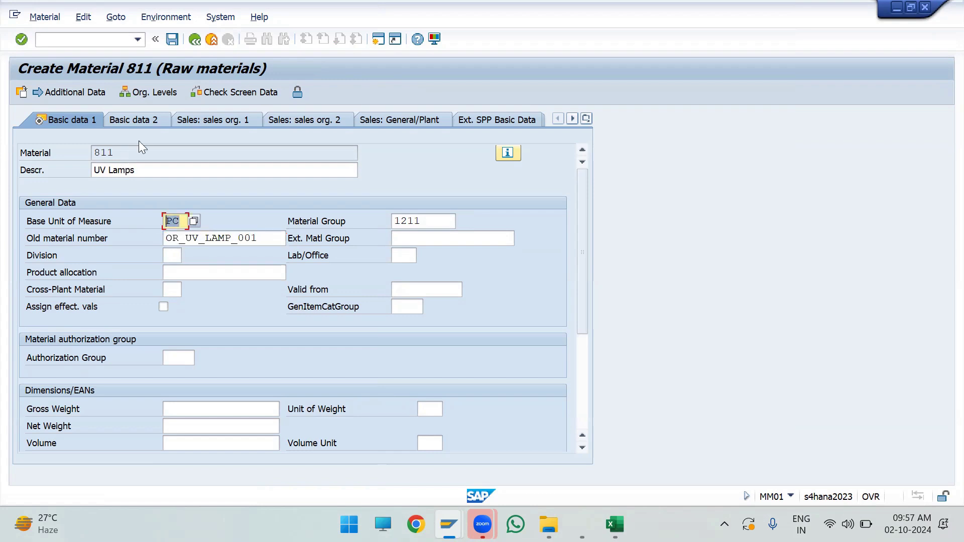
Step: Continue to the Purchasing view and set the purchasing group to P01
key("Return")
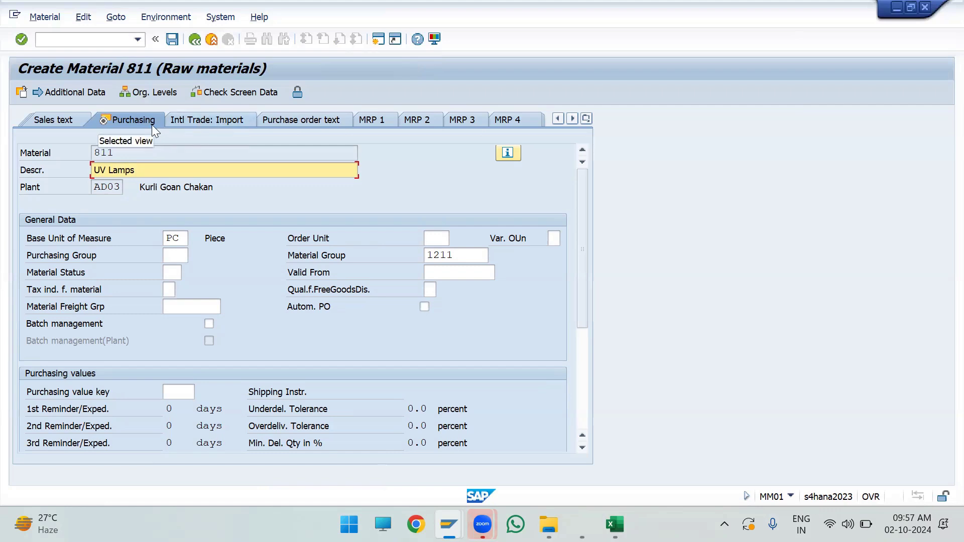
left_click(373, 54)
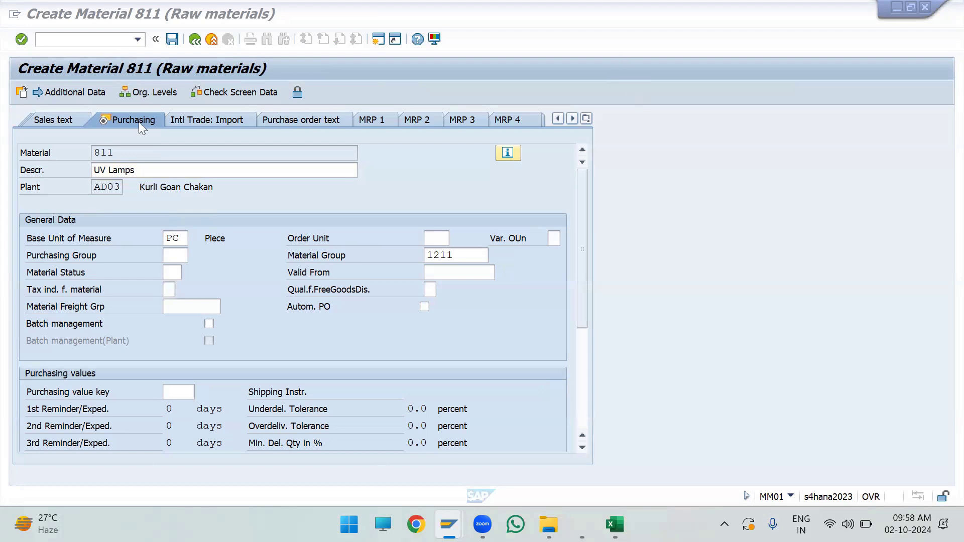
left_click(167, 255)
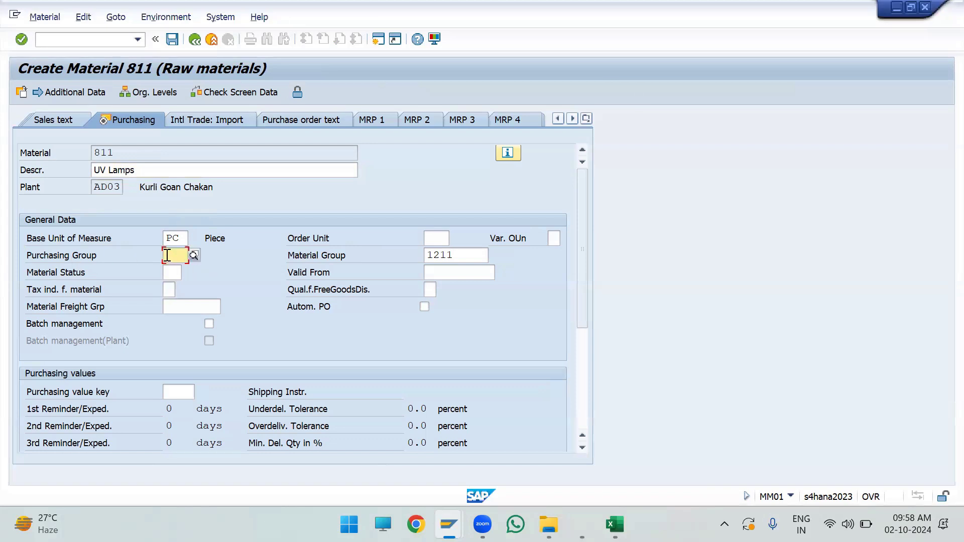
type("P01")
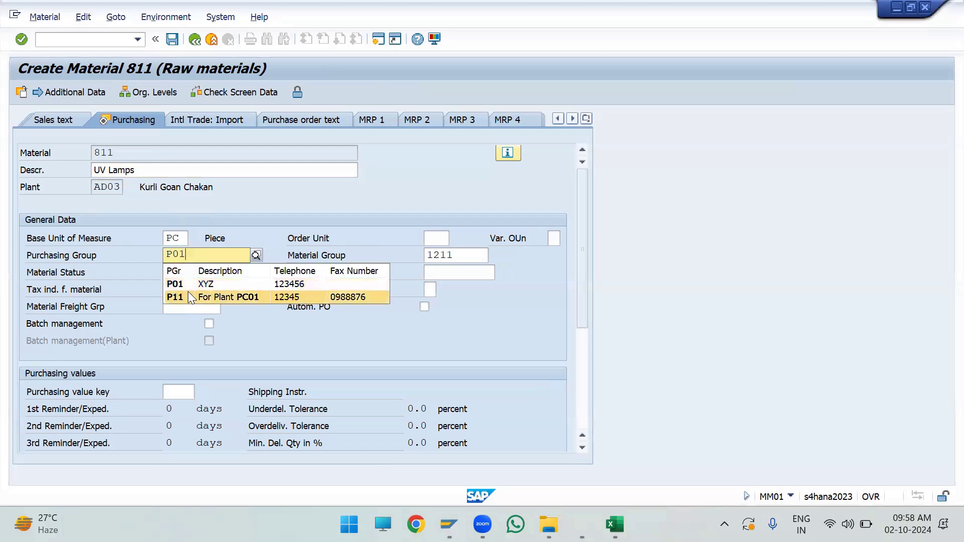
left_click(175, 284)
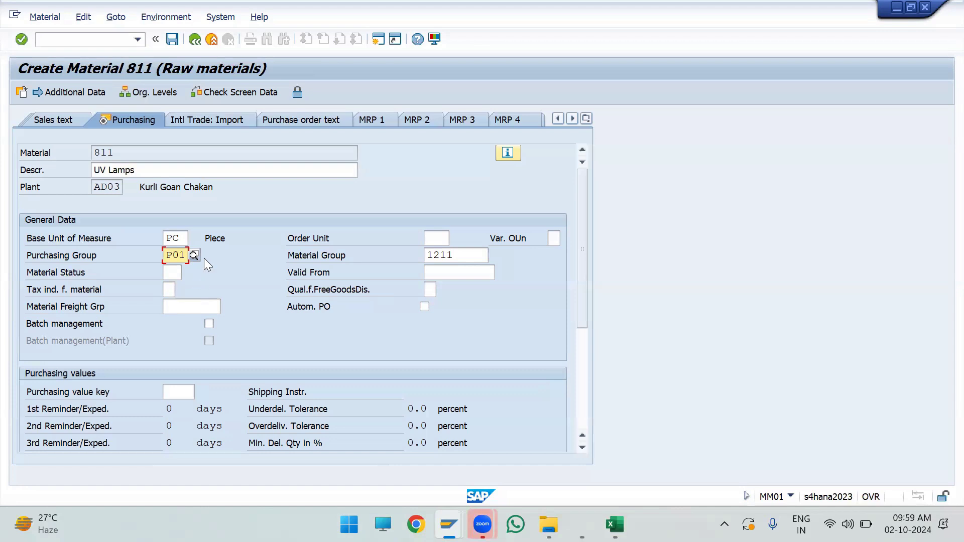
Step: Continue from the Purchasing view through both plant data / storage views to Accounting 1, making no entries in the storage views
left_click_drag(171, 170, 71, 162)
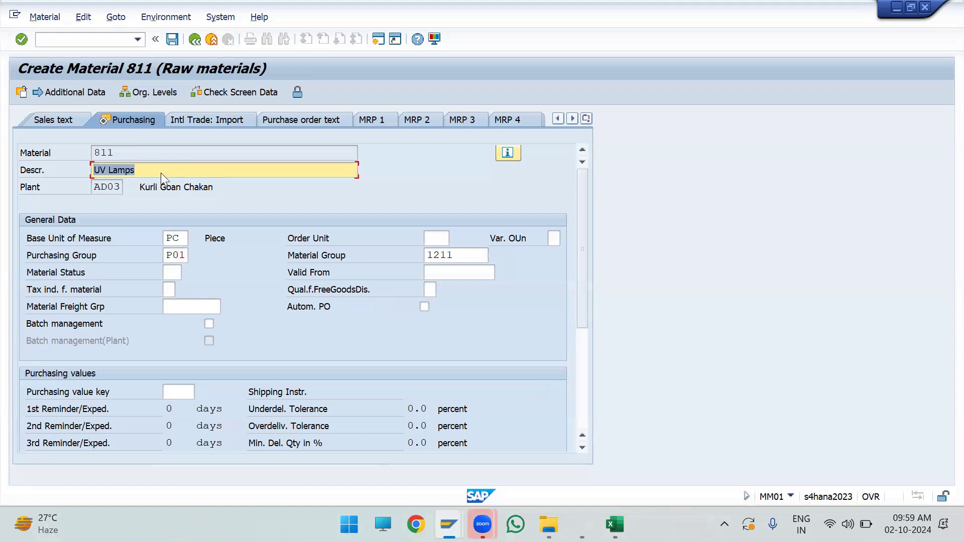
double_click(185, 258)
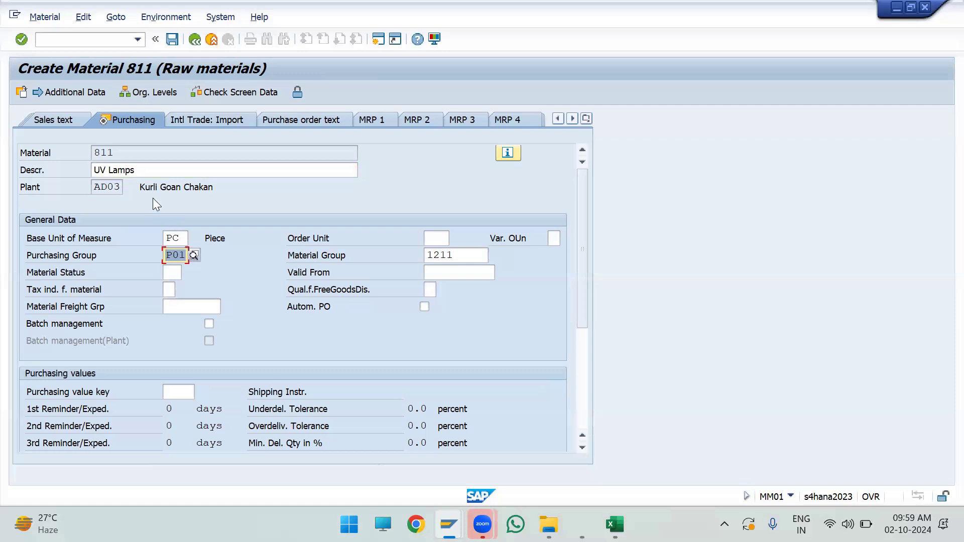
left_click(163, 156)
key("Return")
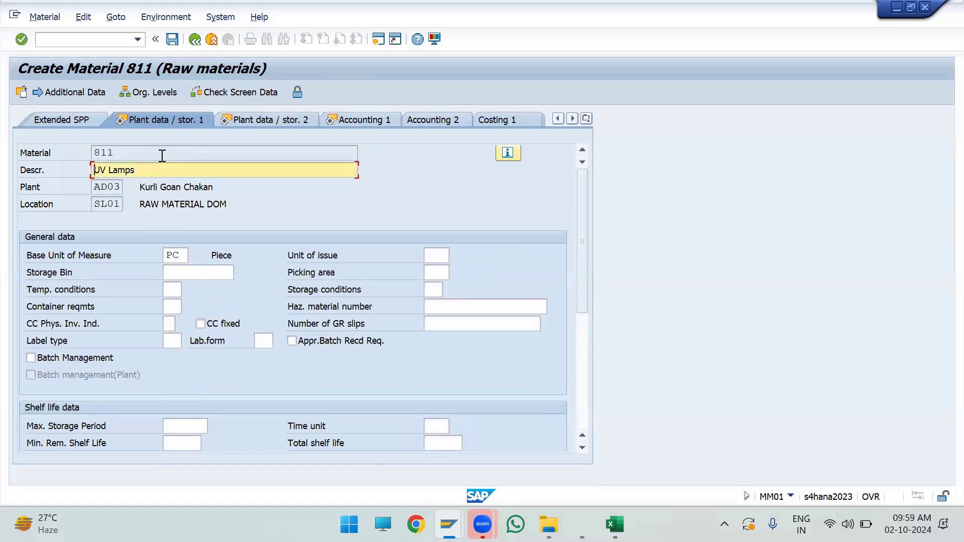
scroll(221, 331, "down", 5)
scroll(221, 332, "up", 5)
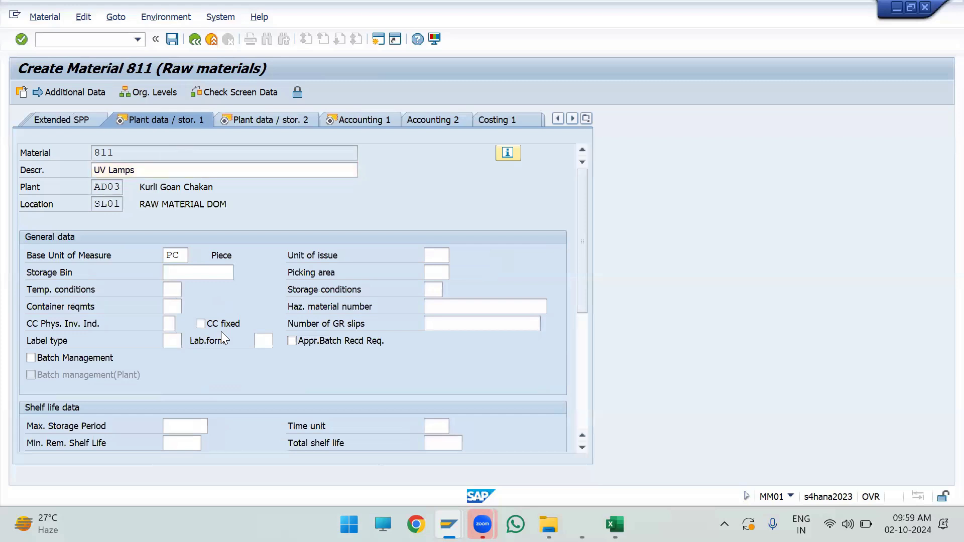
key("Return")
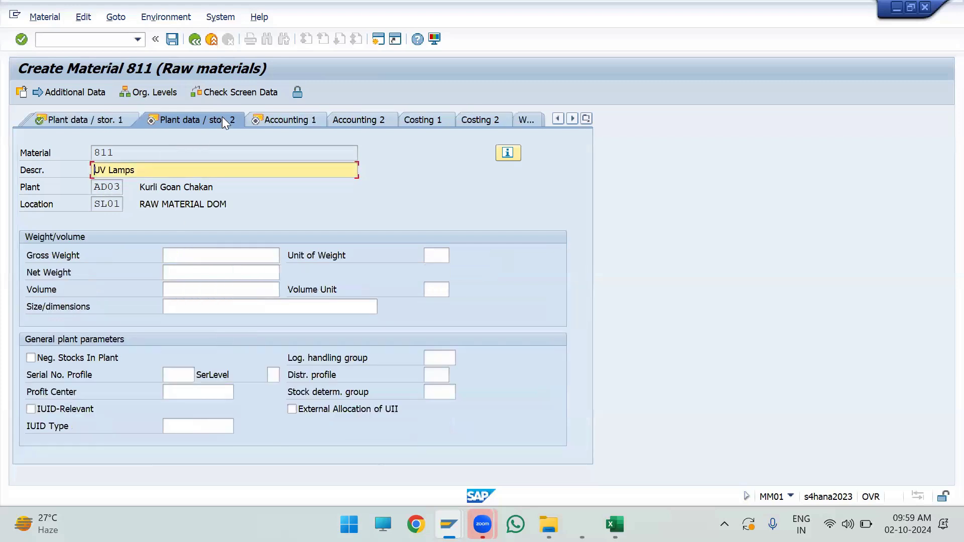
key("Return")
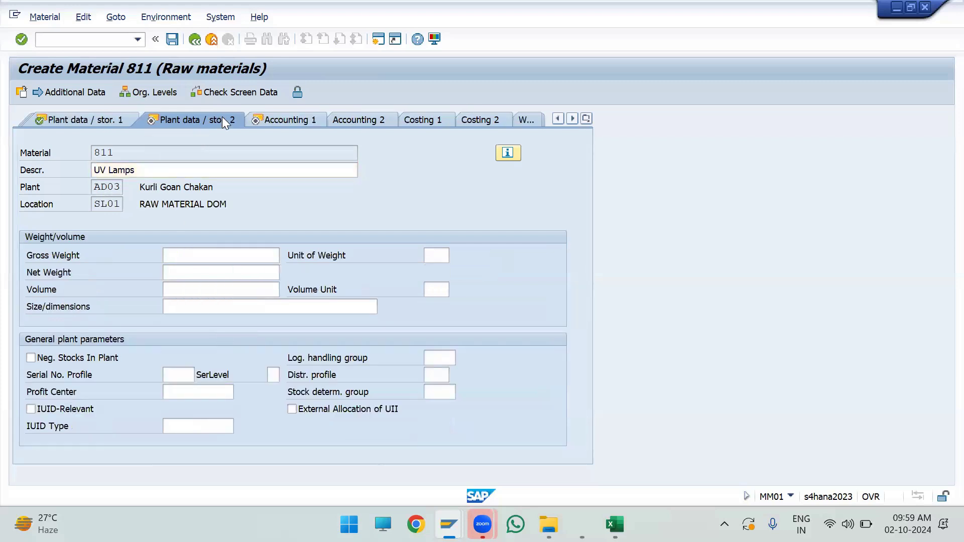
key("Return")
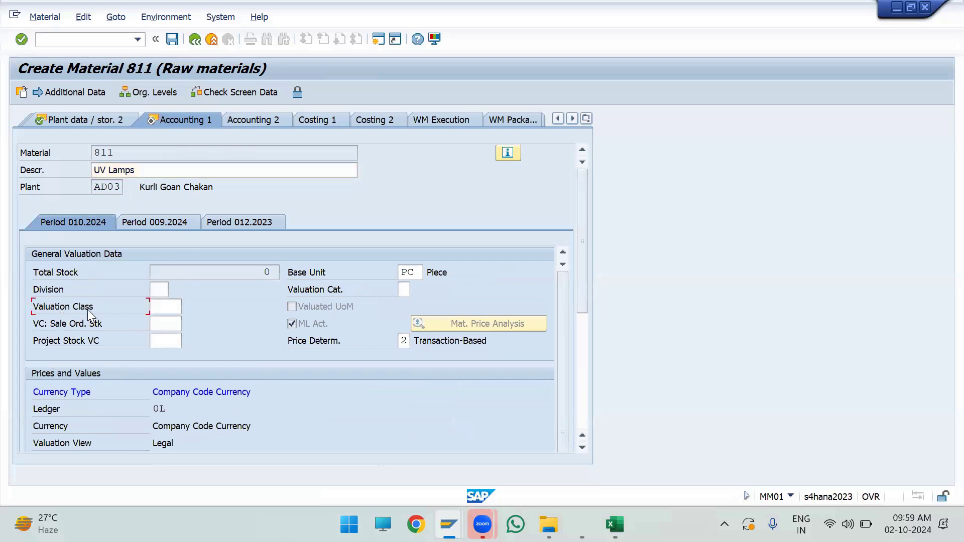
Step: Look up the valuation classes and assign 3000 Raw materials 1 to the material
left_click(164, 306)
left_click(189, 307)
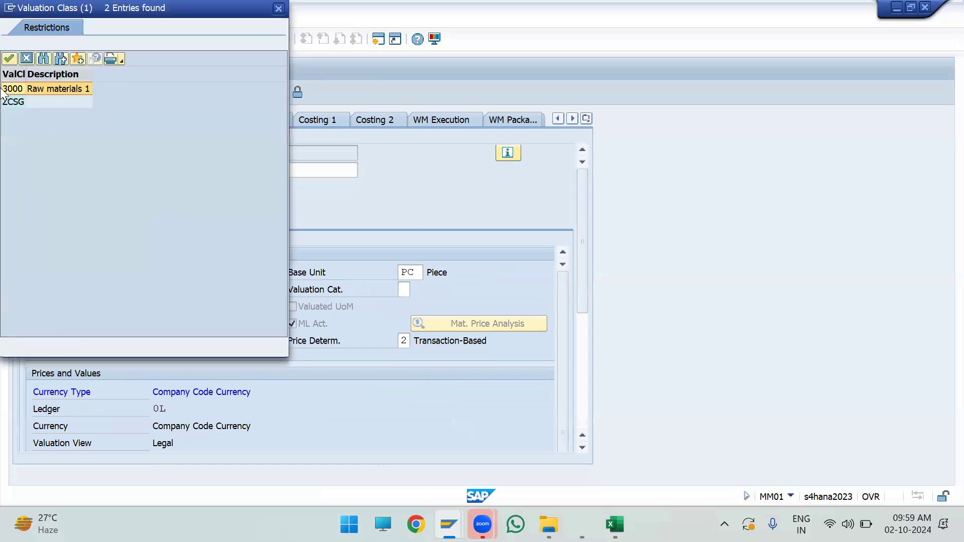
double_click(25, 89)
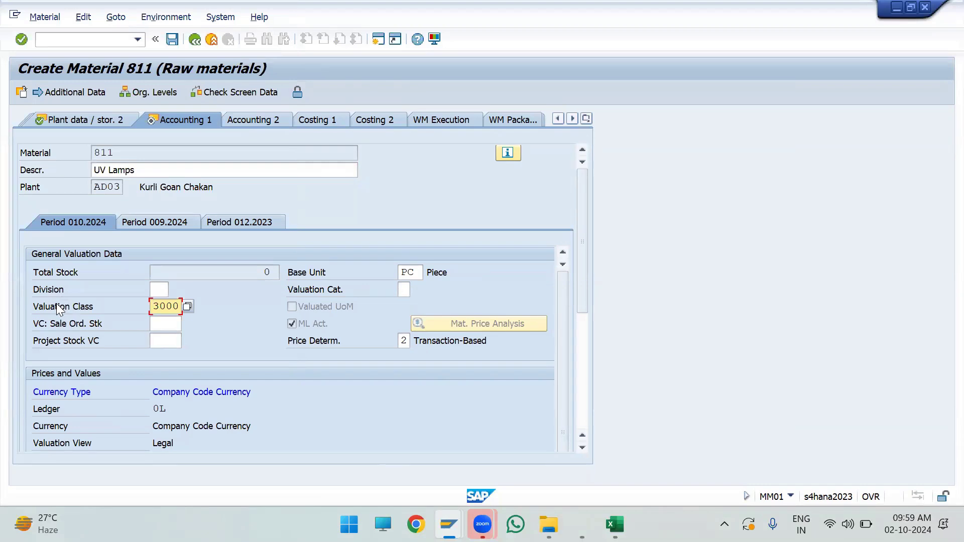
key("Return")
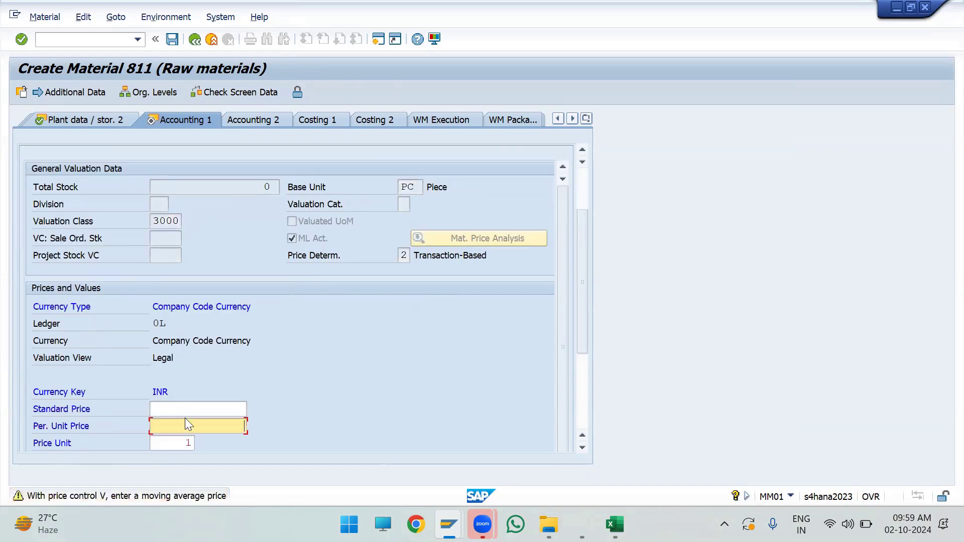
Step: Set the periodic unit price to 1200 INR in Accounting 1 and save the new material
type("1200")
left_click_drag(204, 424, 284, 429)
left_click(173, 44)
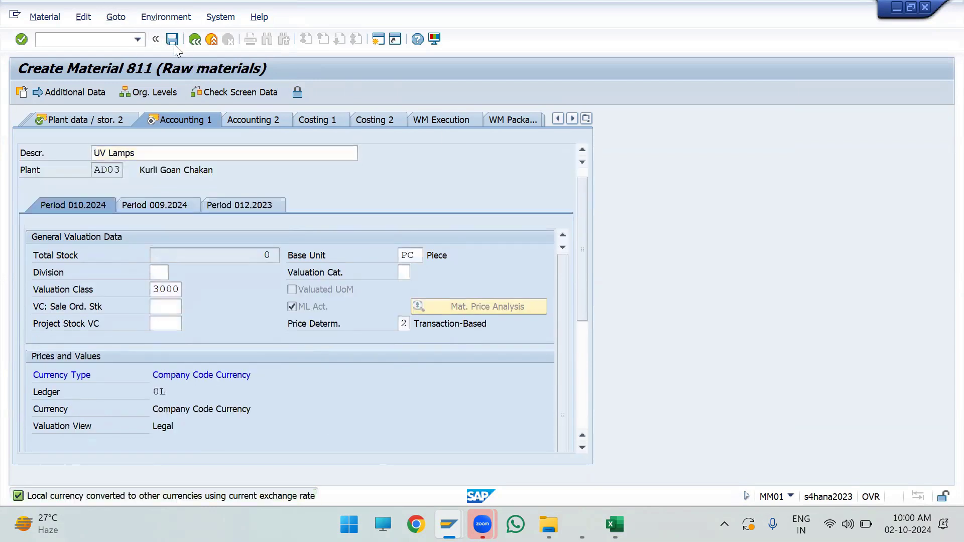
left_click(172, 39)
left_click(248, 313)
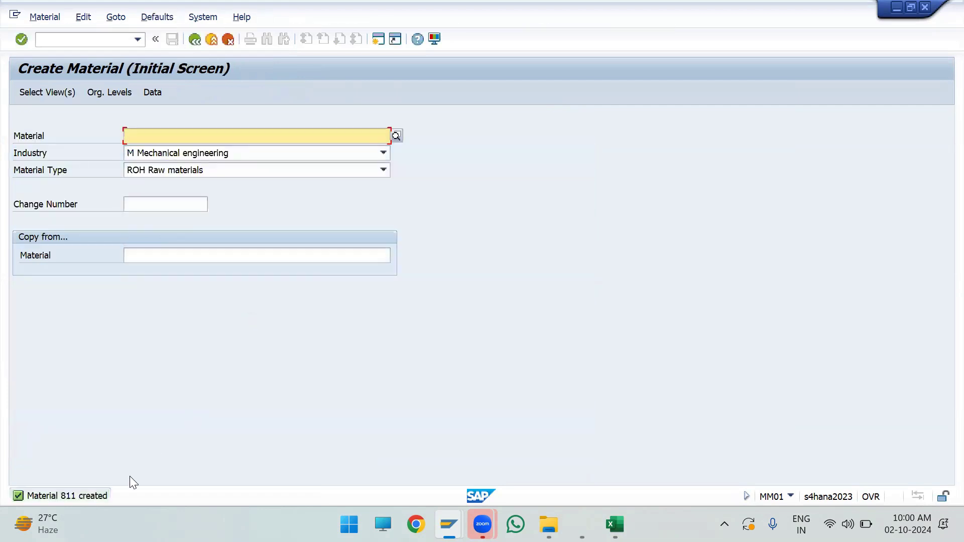
Step: Open the details of the material creation message to examine the assigned number, and close them
double_click(73, 495)
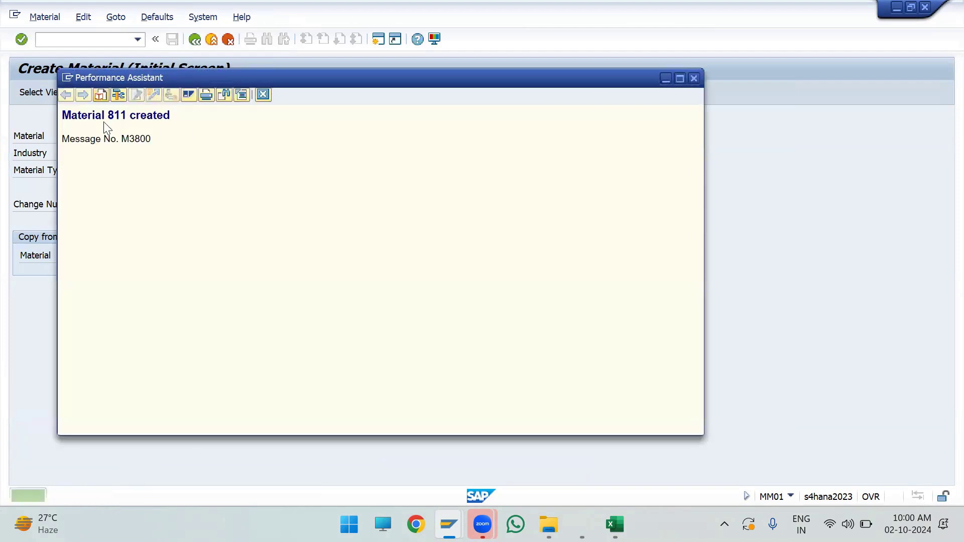
double_click(116, 118)
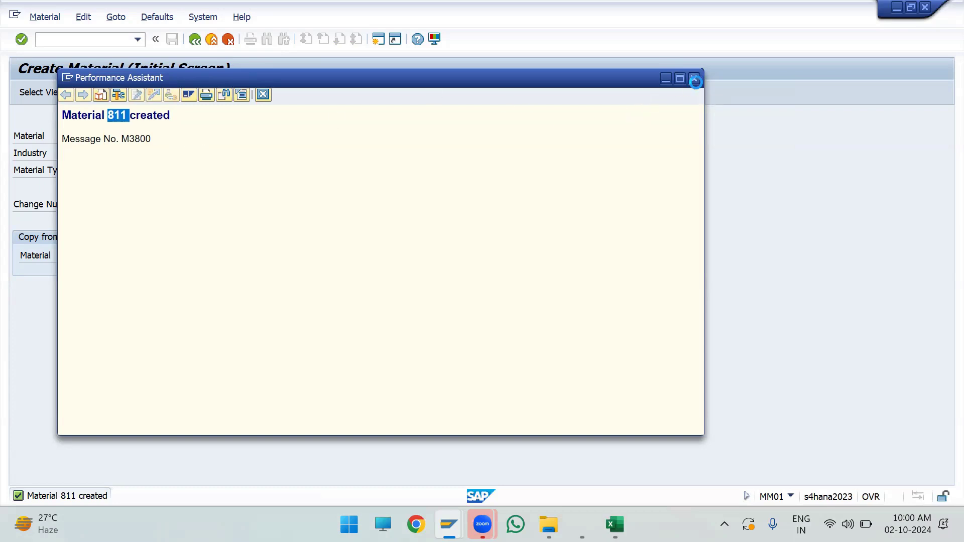
left_click(693, 79)
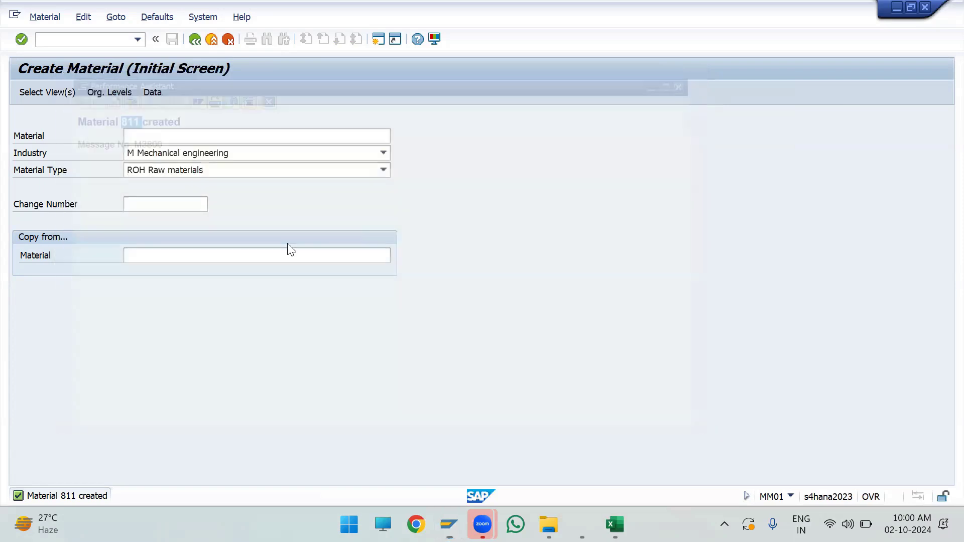
Step: Return to SAP Easy Access and start transaction MM01 again for another material
left_click(217, 40)
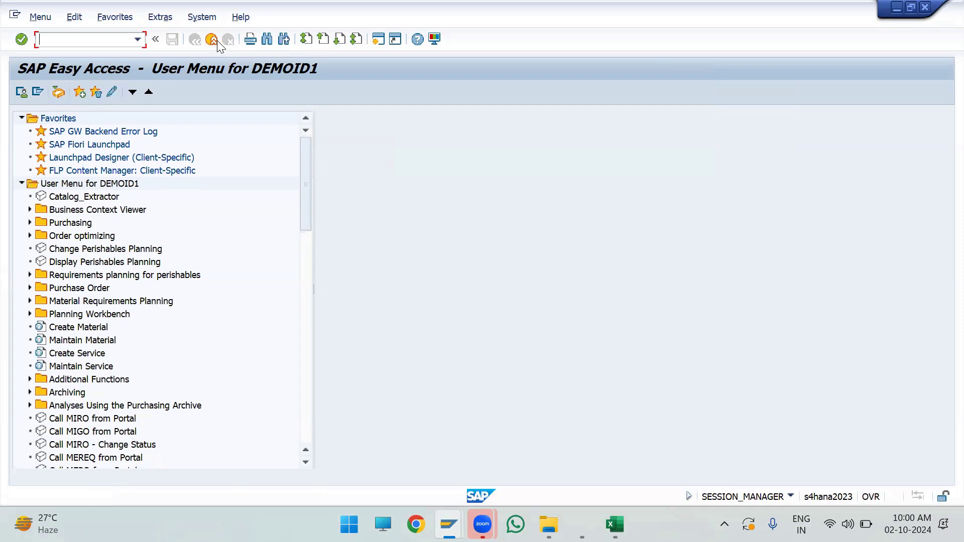
type("mm01")
key("Return")
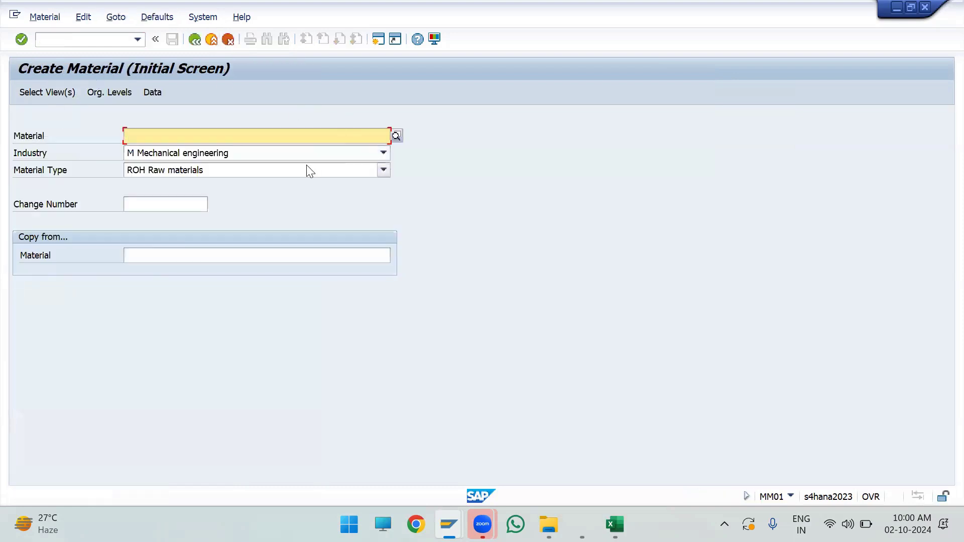
Step: Open a new raw material with the preset industry, material type and views for plant AD03 and storage location SL01
left_click(31, 154)
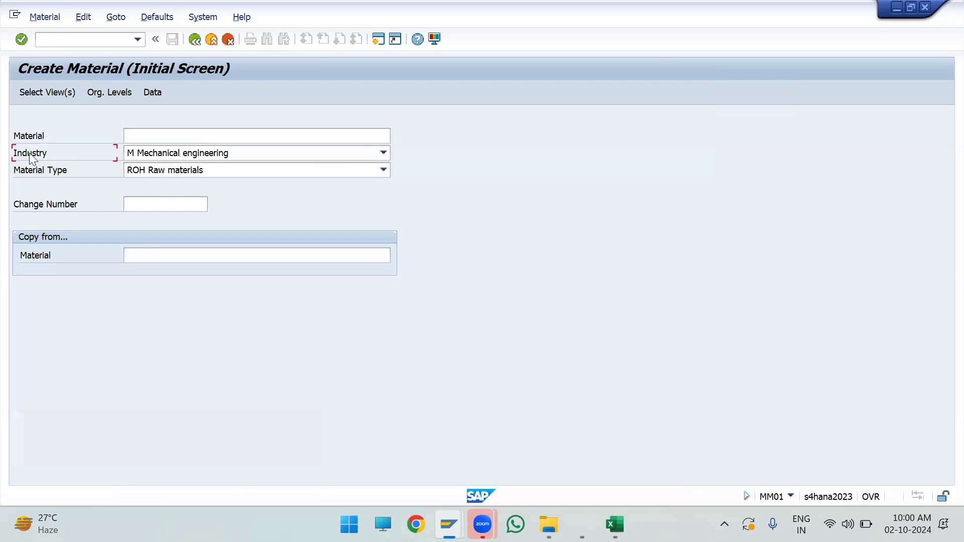
left_click(64, 174)
left_click(53, 93)
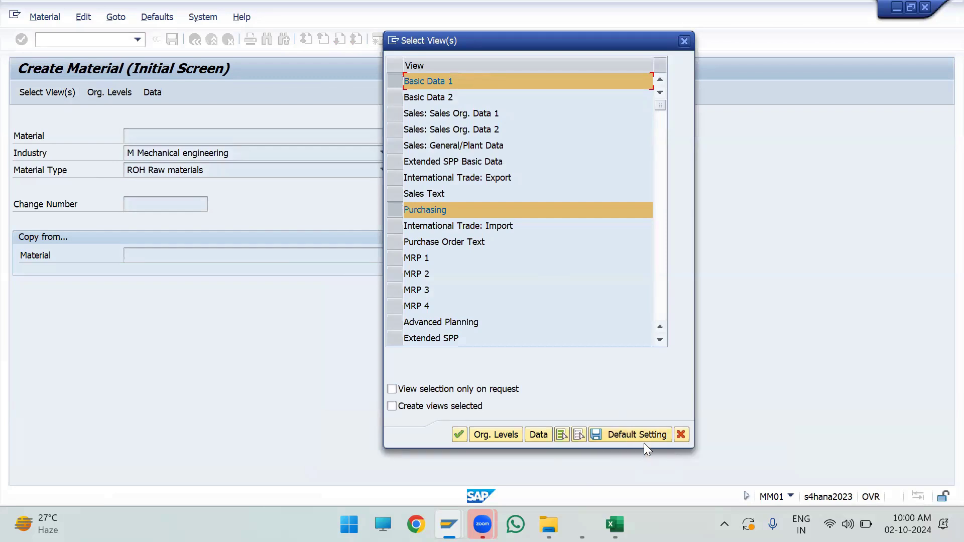
scroll(479, 233, "down", 2)
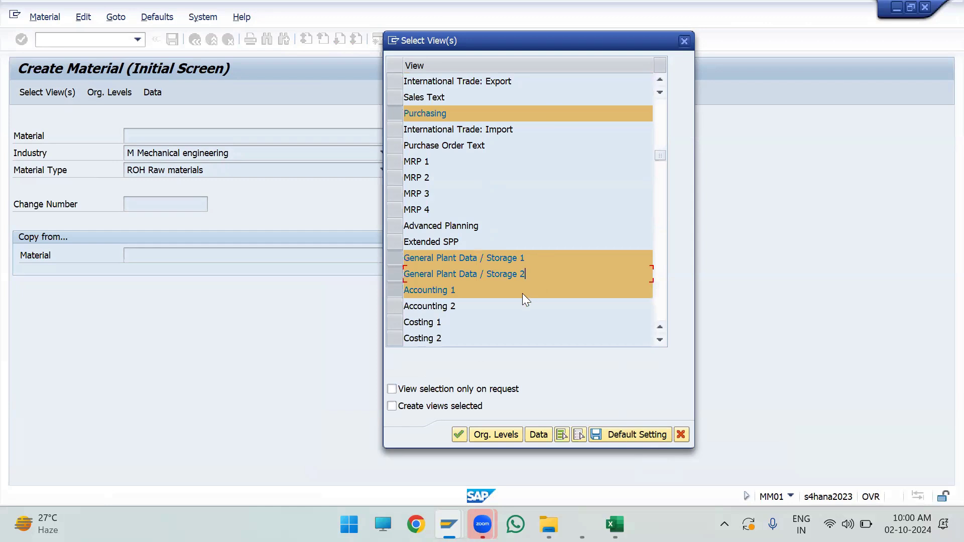
left_click(509, 435)
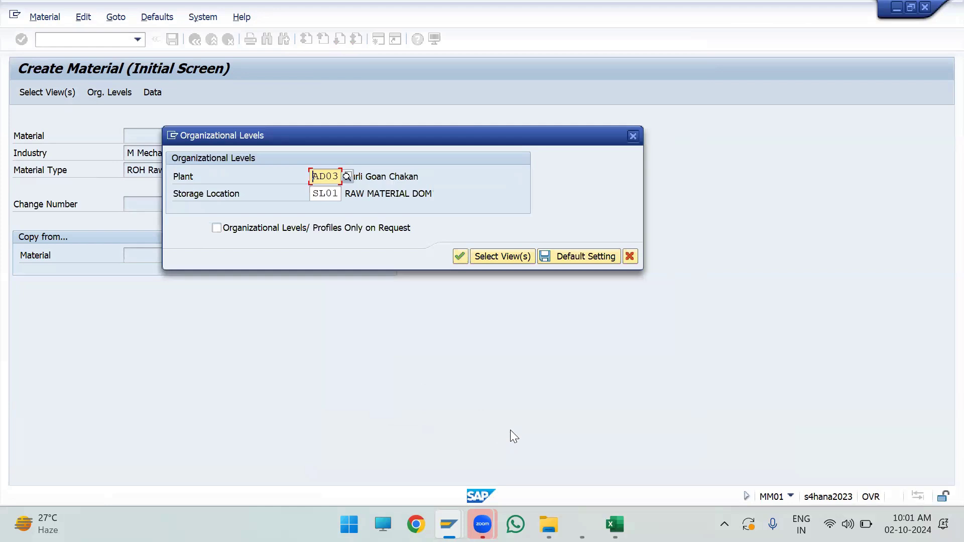
left_click(210, 196)
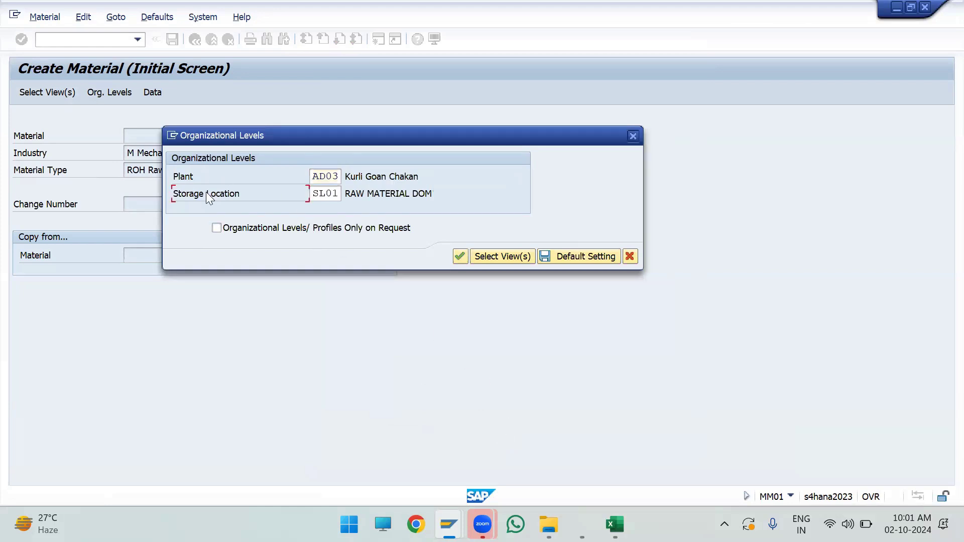
left_click(573, 263)
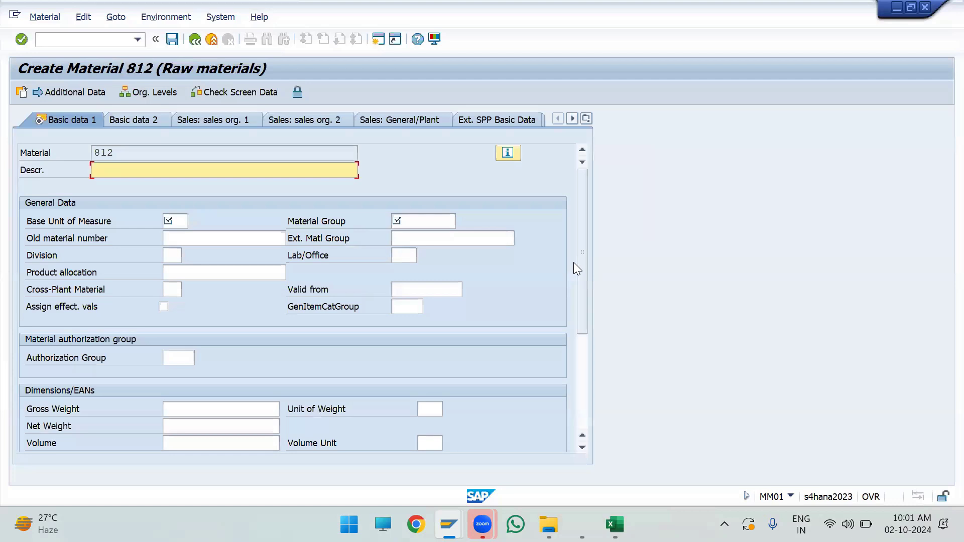
Step: Enter Cotton as the description of the new material
type("Cooton")
key("Tab")
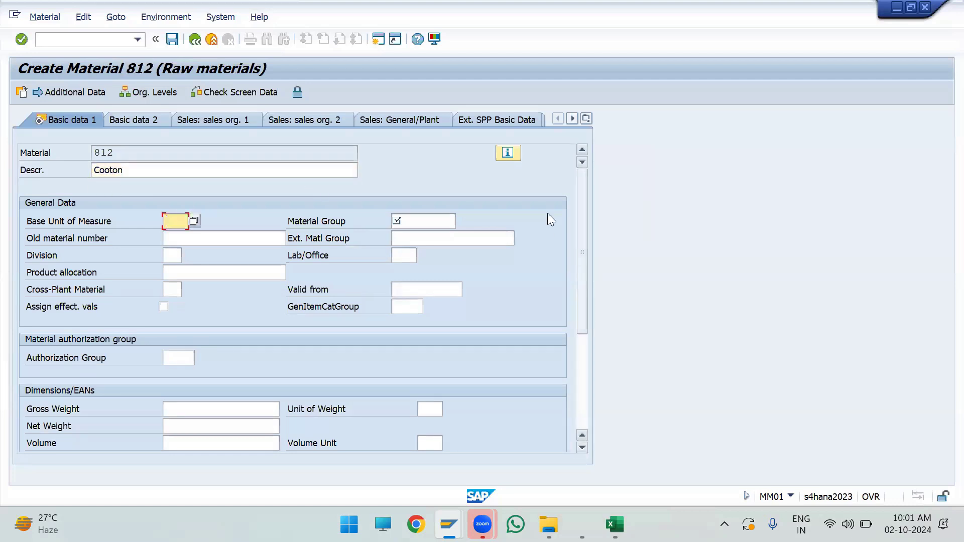
left_click(107, 171)
type("t")
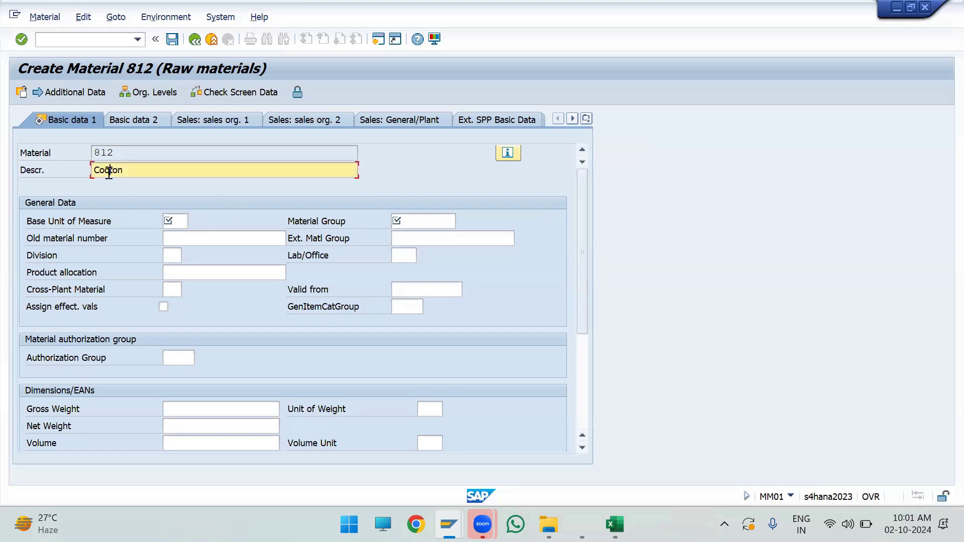
Step: Set the base unit of measure to KG and the material group to 1211
left_click(171, 221)
type("KG")
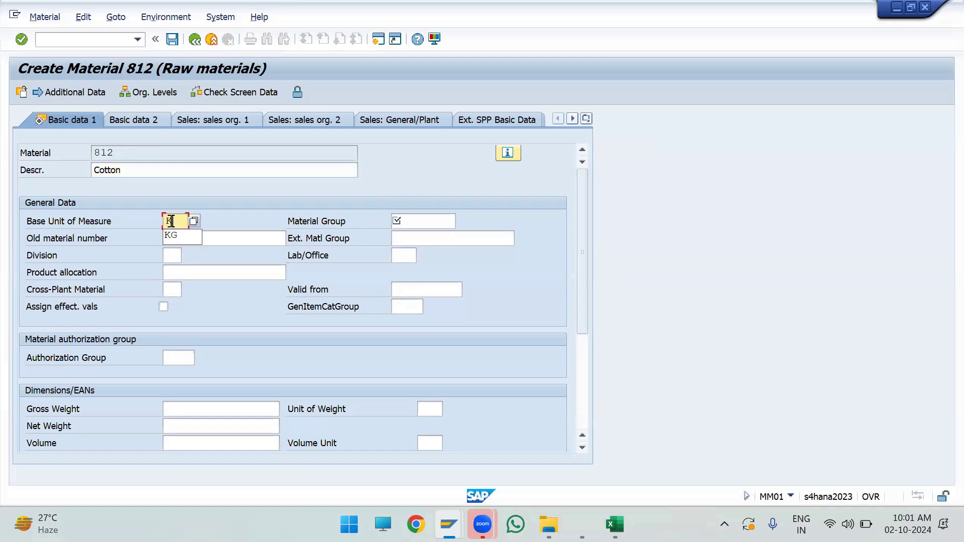
key("Tab")
key("Down")
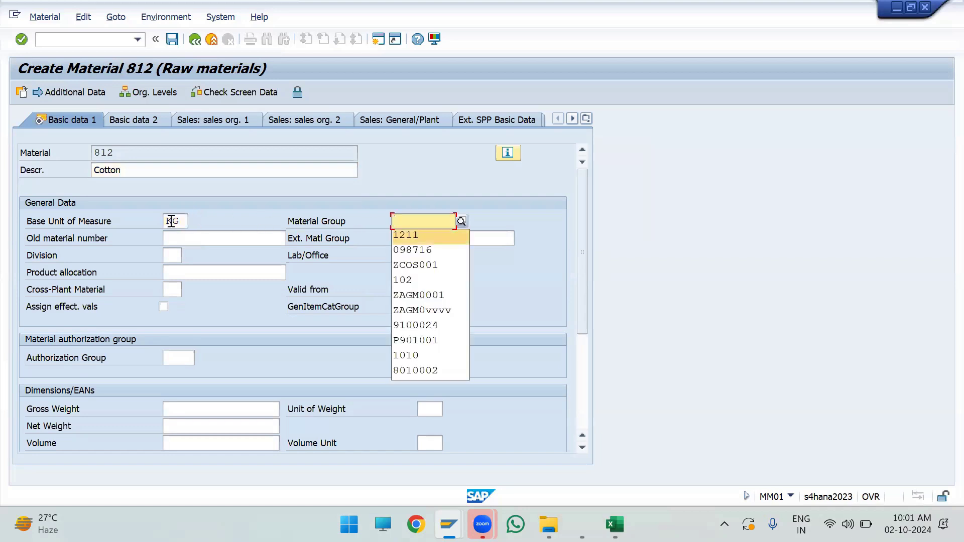
key("Return")
Step: Enter Cotton_001 as the old material number and continue to the Purchasing view
left_click(199, 243)
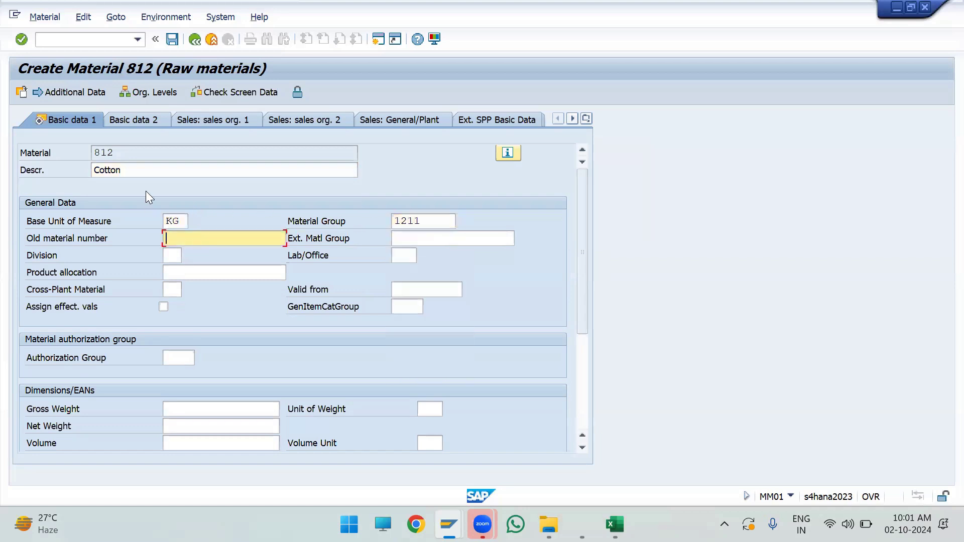
left_click(108, 171)
left_click(191, 241)
type("Cotton_001")
key("Return")
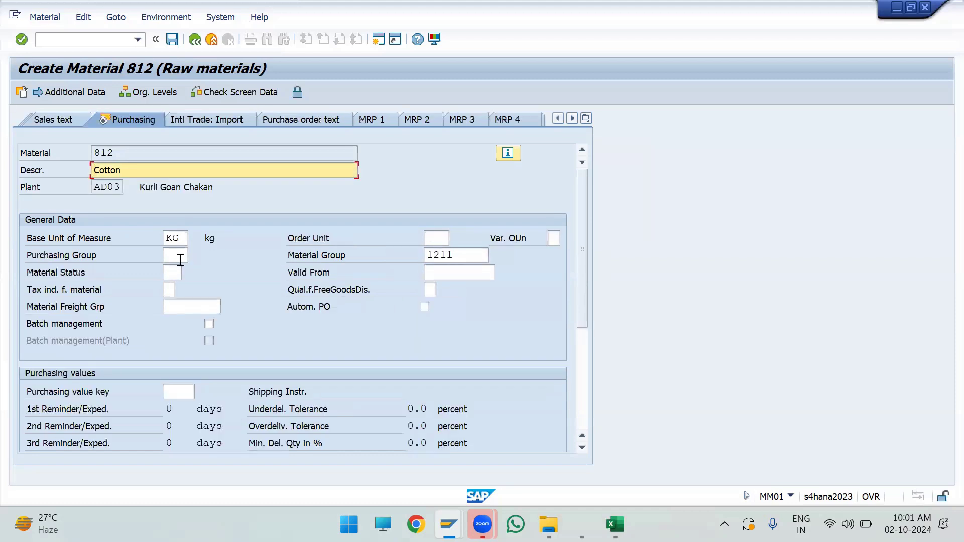
Step: Set the purchasing group to P01 and continue to the first plant data / storage view
left_click(179, 260)
type("P01")
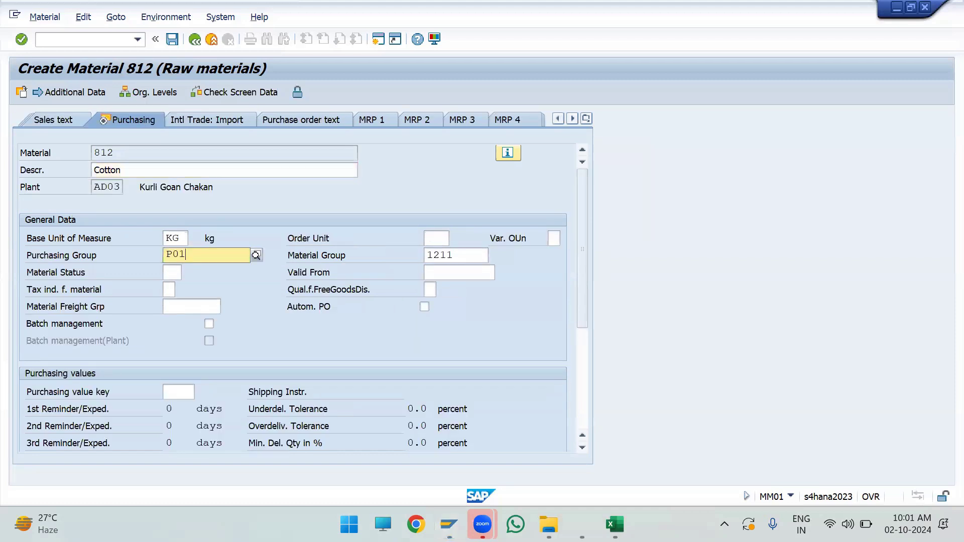
key("Return")
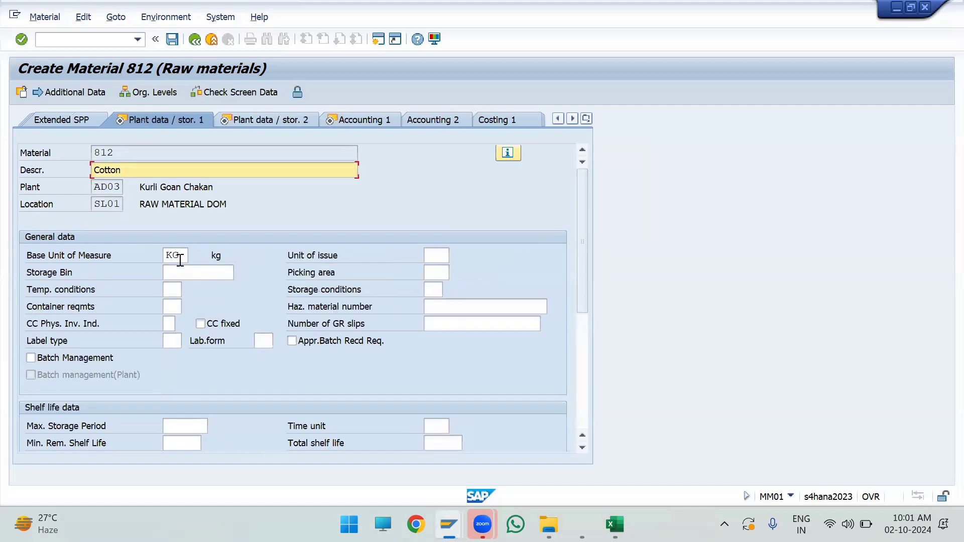
Step: Pass through both plant data / storage views without entries to reach Accounting 1
key("Return")
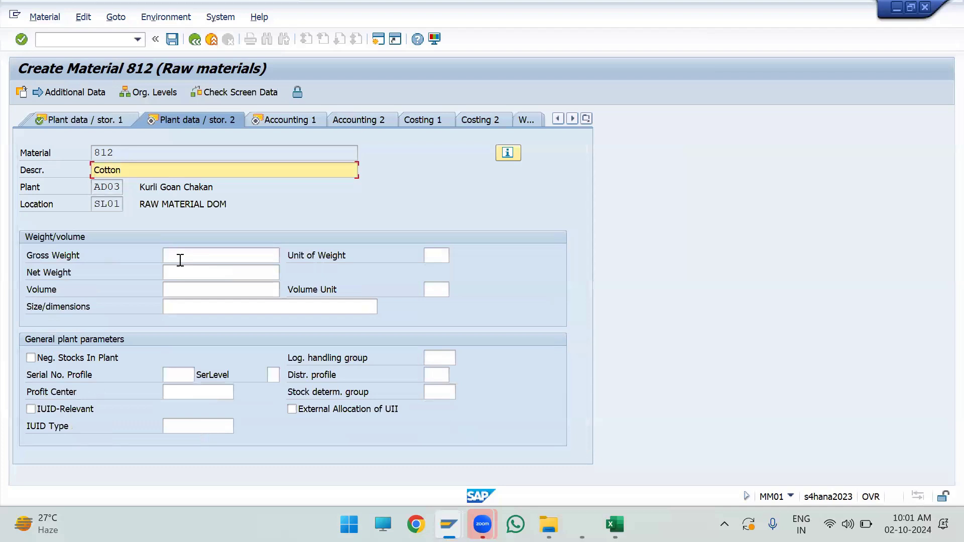
key("Return")
key("Return")
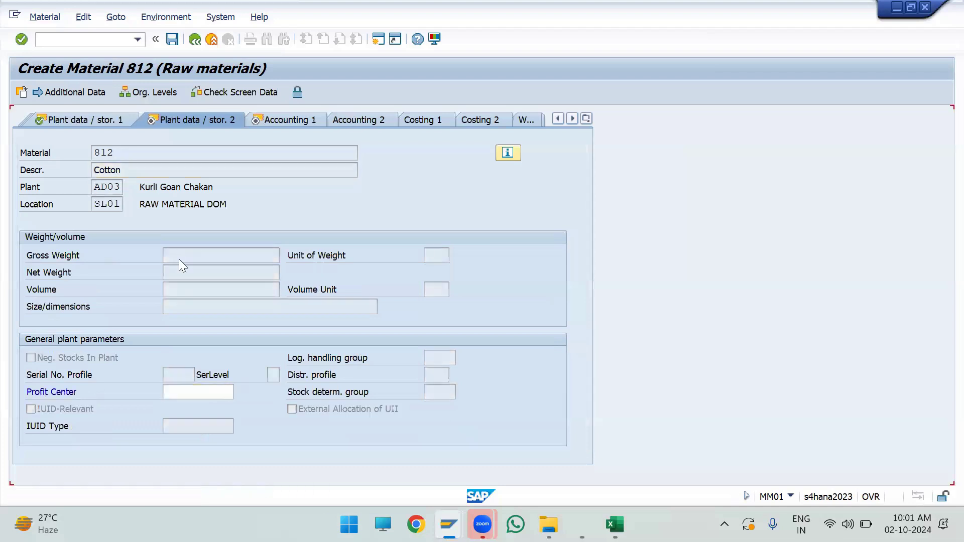
Step: Assign valuation class 3000 to the Cotton material in Accounting 1
key("Return")
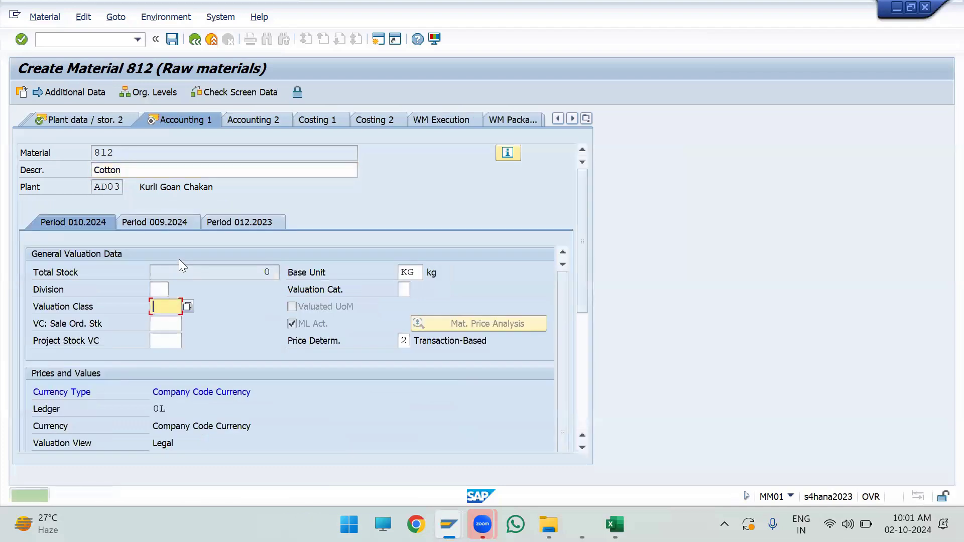
key("Down")
key("Down")
Step: Set the per unit price to 100 in Accounting 1 and save the Cotton material
key("Return")
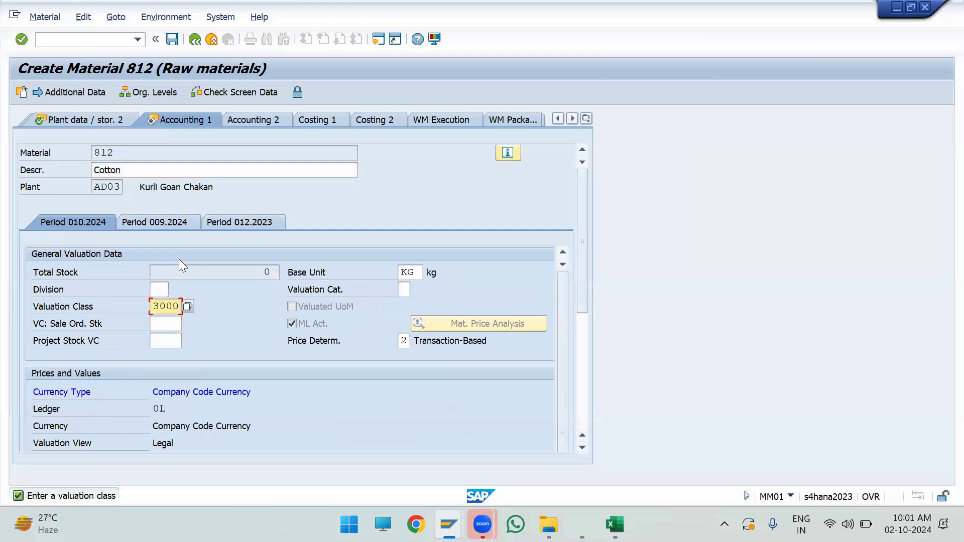
key("Return")
type("100")
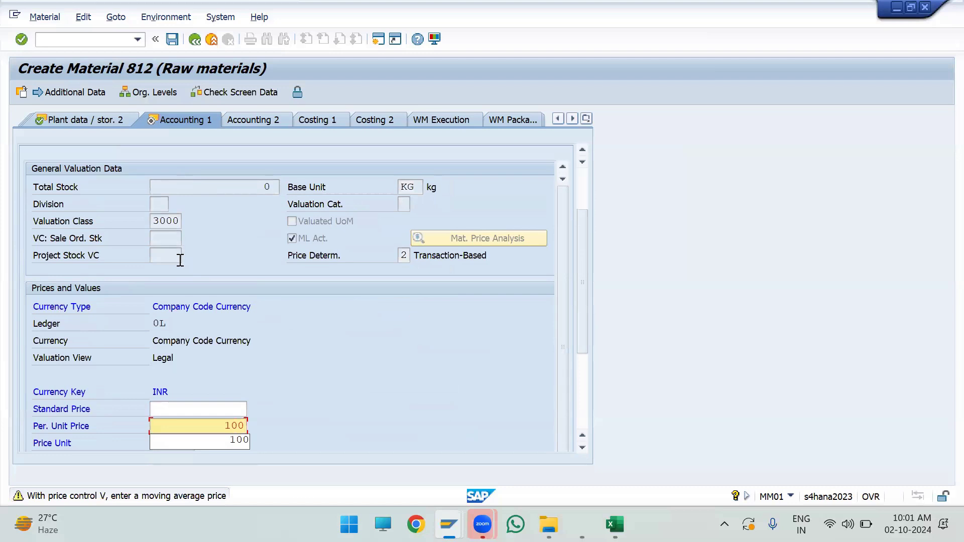
key("Return")
key("Return")
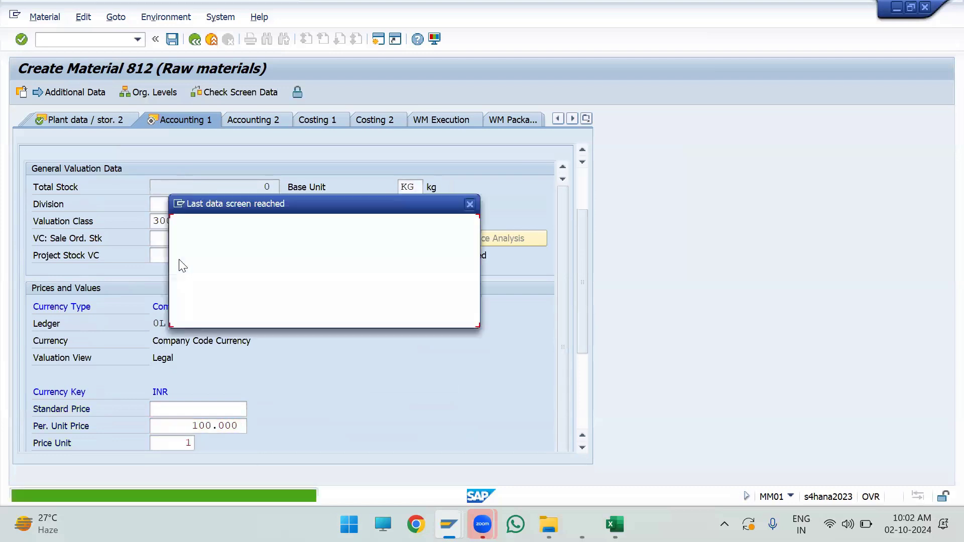
key("Return")
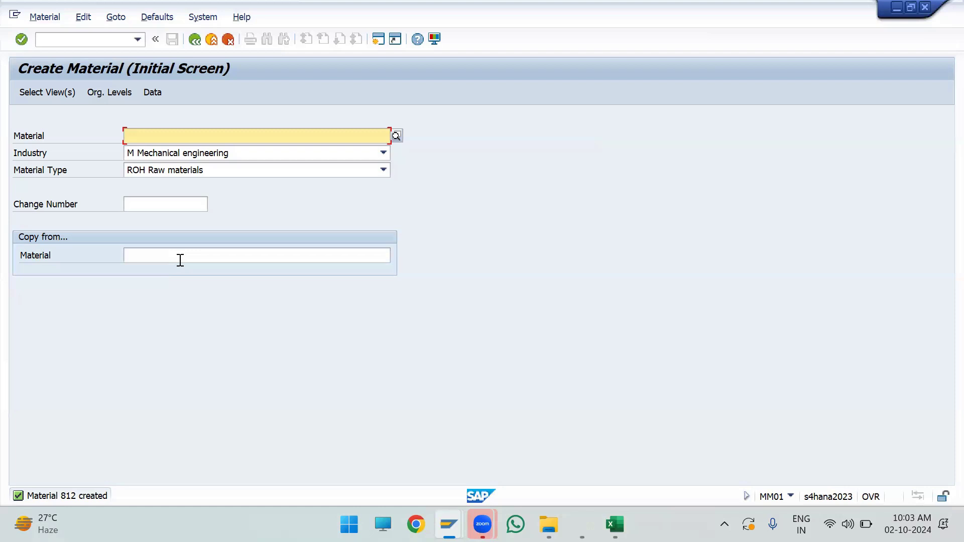
Step: Start another ROH raw material in Mechanical engineering for plant AD03, storage location SL01, and continue to Basic data 1
left_click(39, 170)
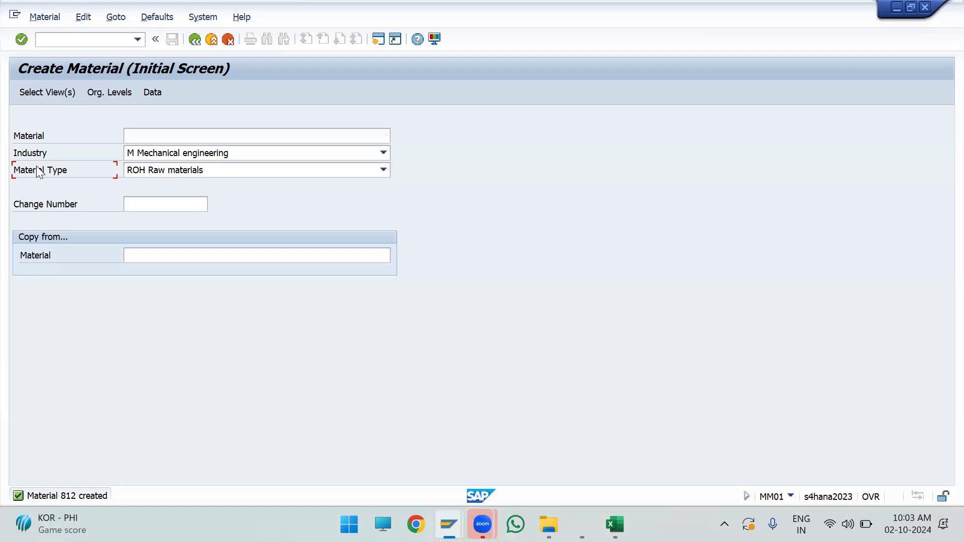
left_click(164, 138)
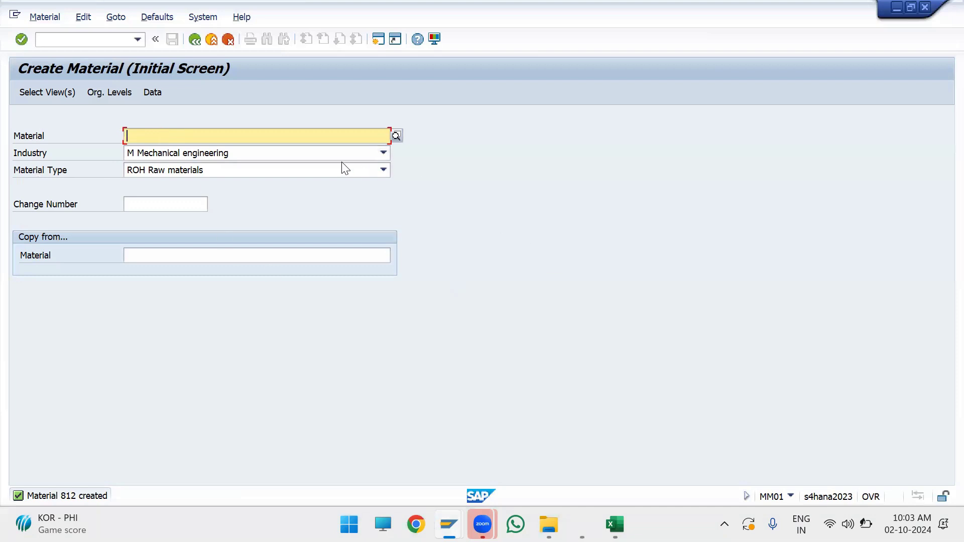
left_click(53, 94)
key("Return")
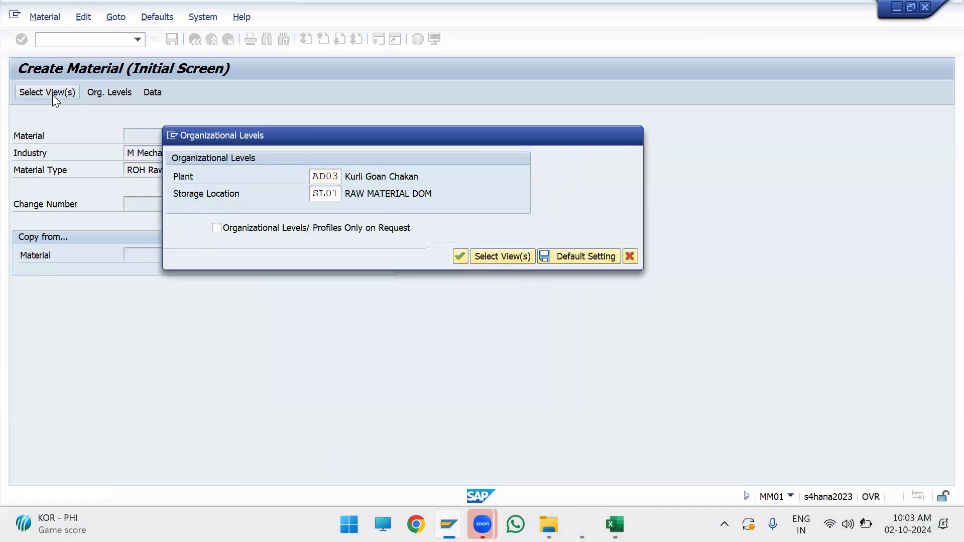
key("Return")
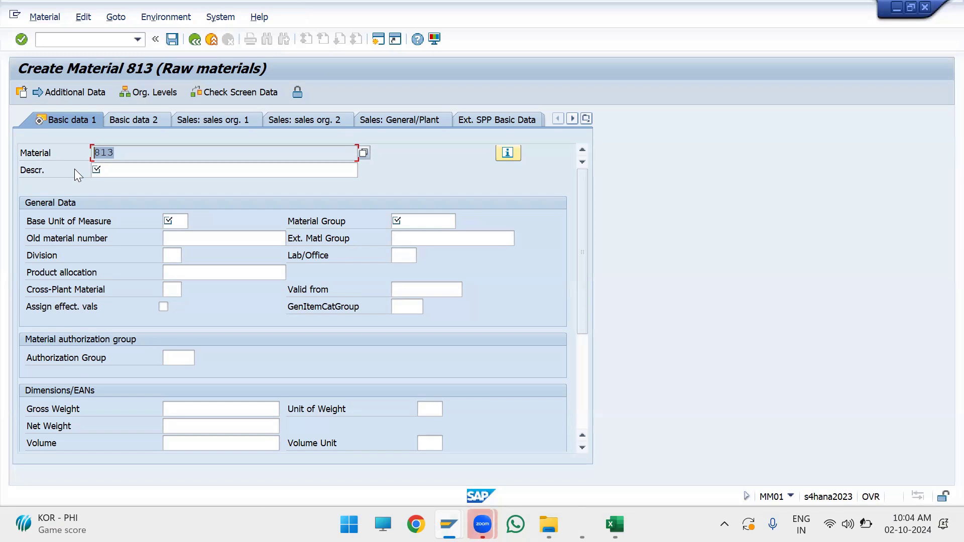
left_click(481, 31)
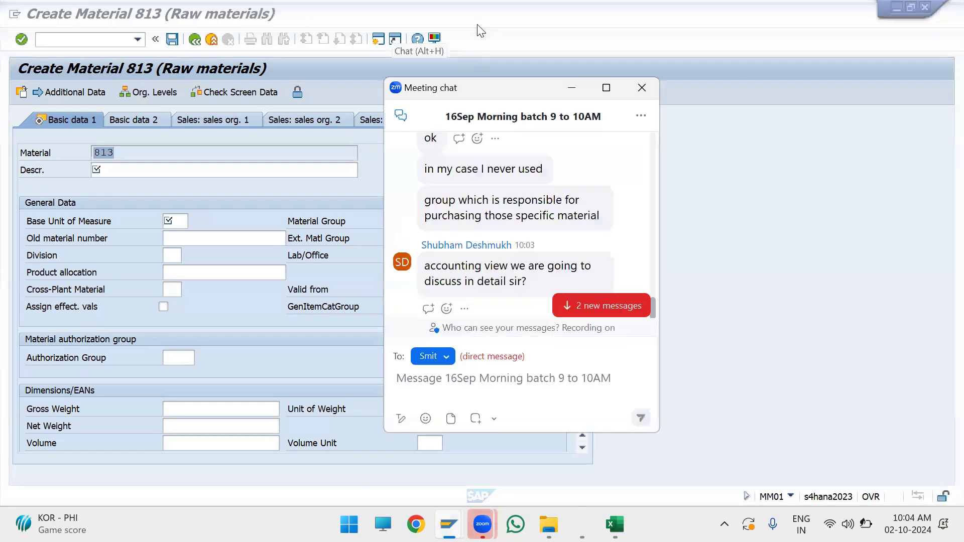
left_click(481, 31)
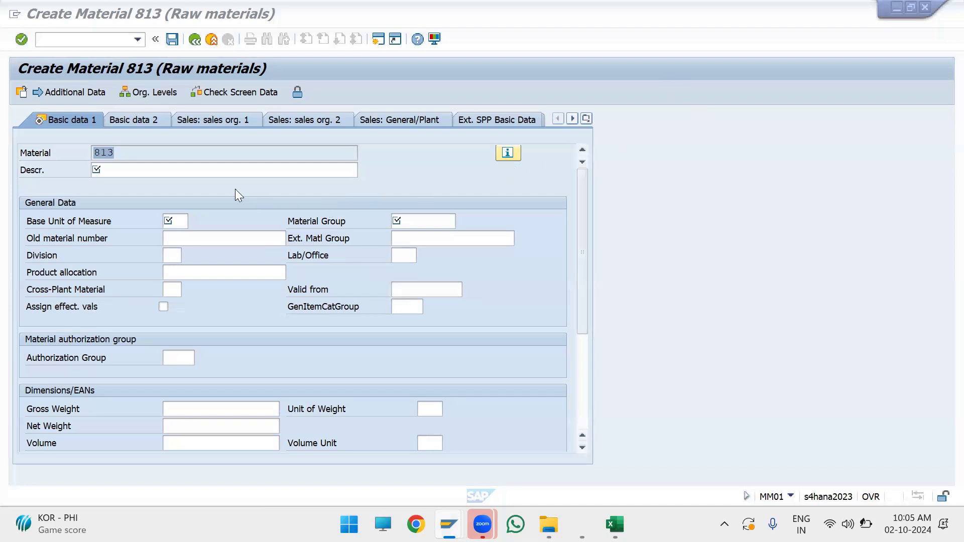
left_click(232, 165)
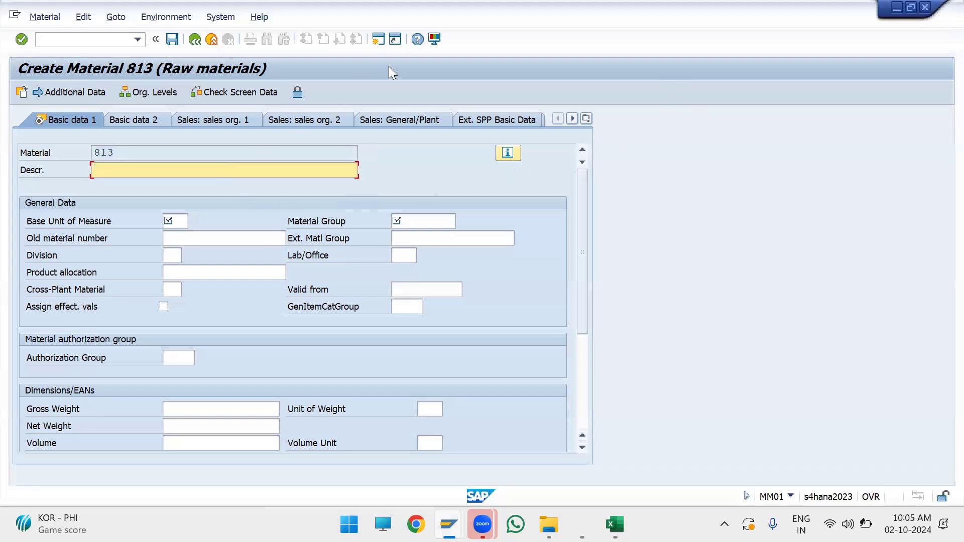
left_click(378, 41)
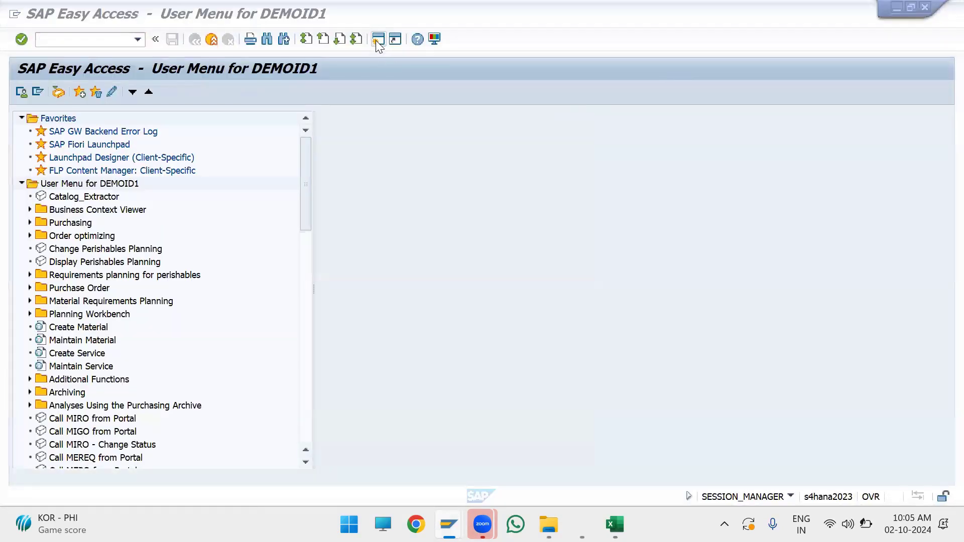
key("alt+Tab")
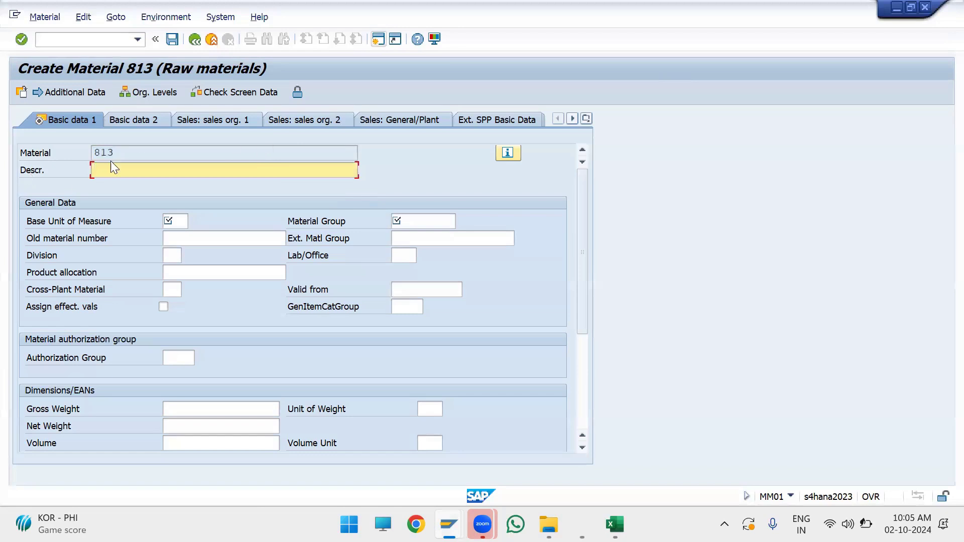
key("shift+Tab")
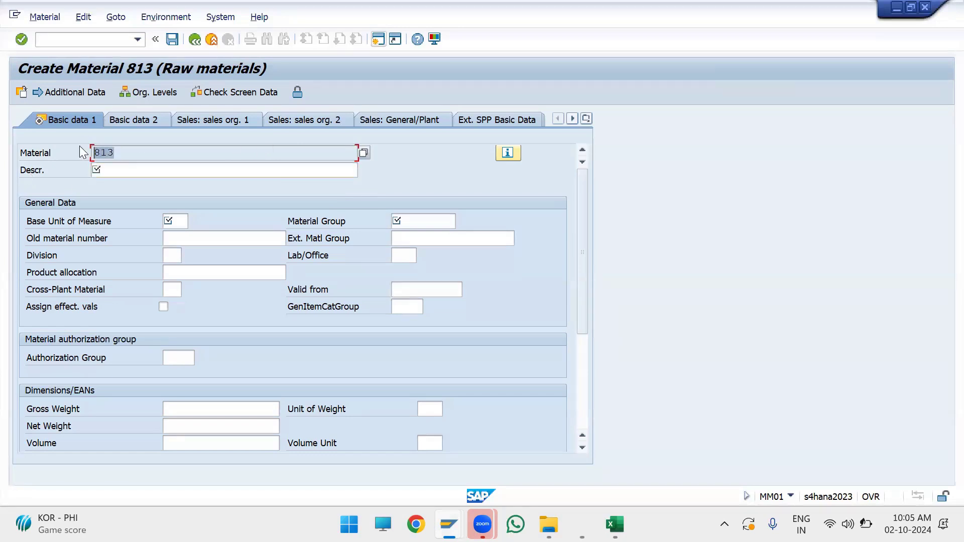
key("F10")
left_click(129, 166)
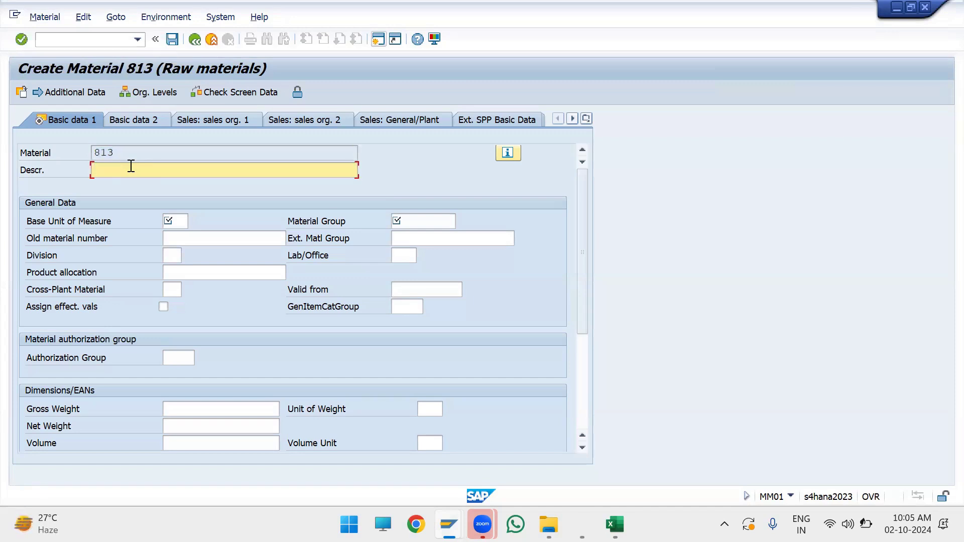
scroll(130, 166, "down", 4)
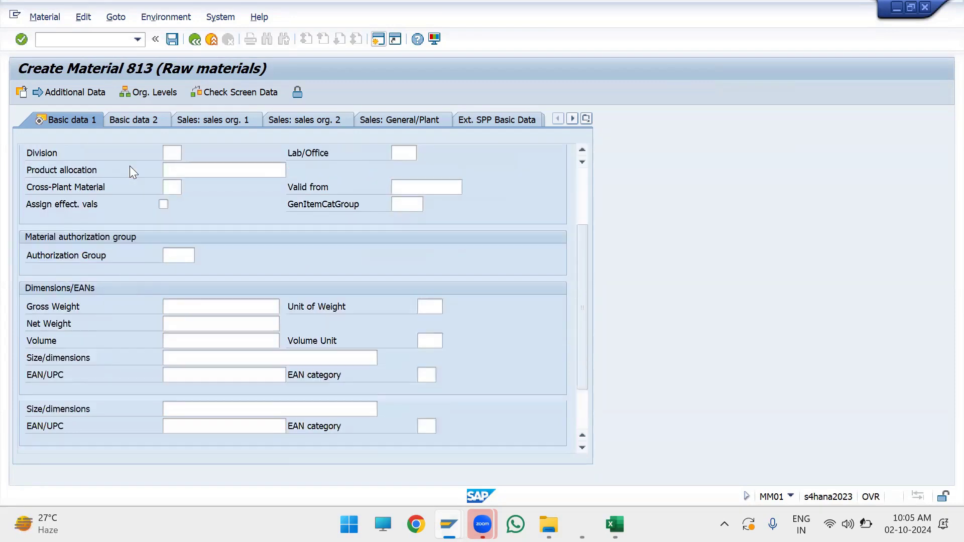
scroll(130, 167, "up", 4)
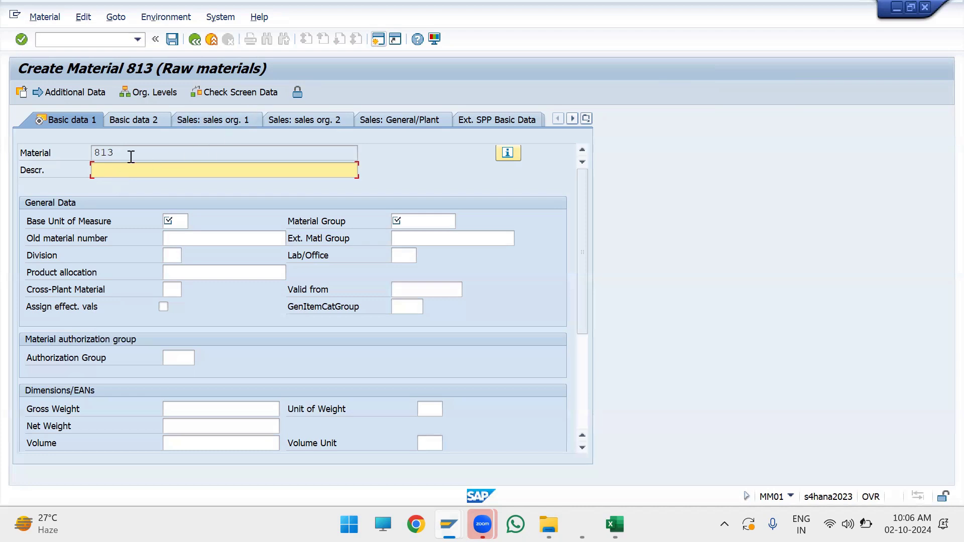
left_click_drag(131, 157, 75, 155)
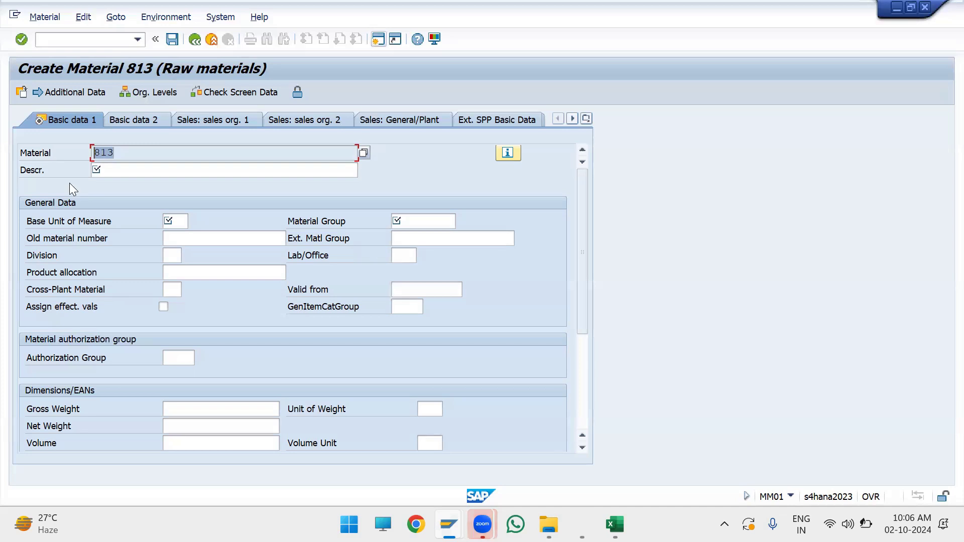
Step: Enter the test description qwertyukjhgfdwsWASRTFKYUYT4R32q35yujkujh and the base unit of measure q23
left_click(117, 170)
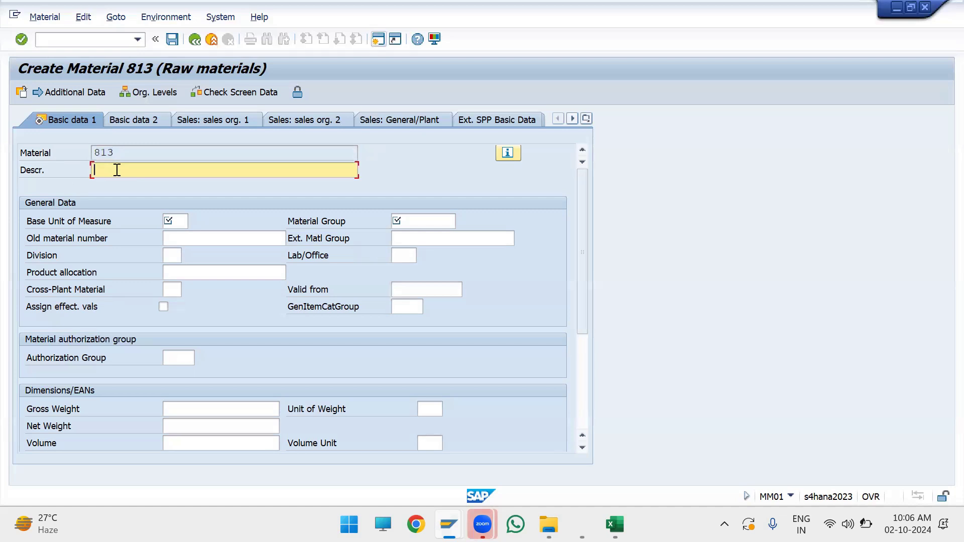
type("qwertyukjhgfdwsWASRTFKYUYT4R32q35yujkujh")
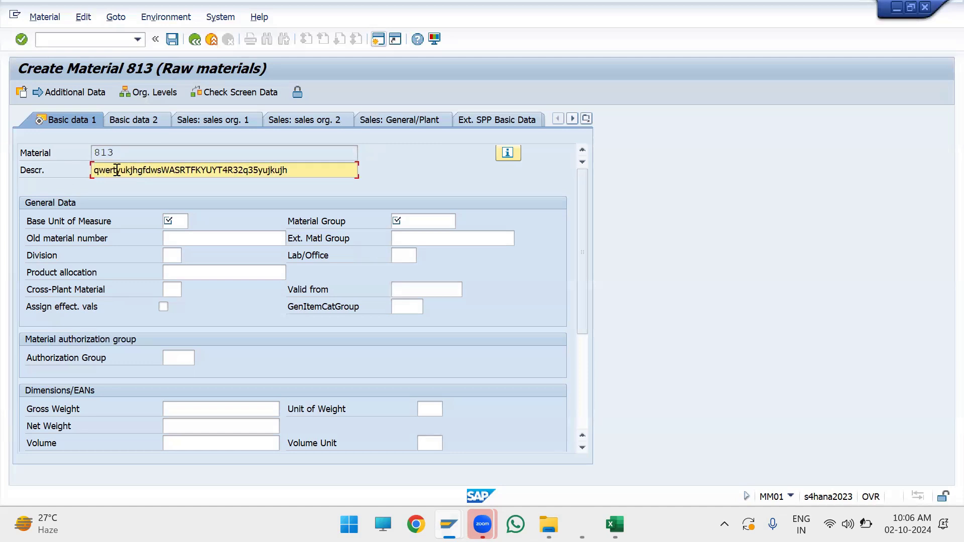
key("Tab")
type("q23")
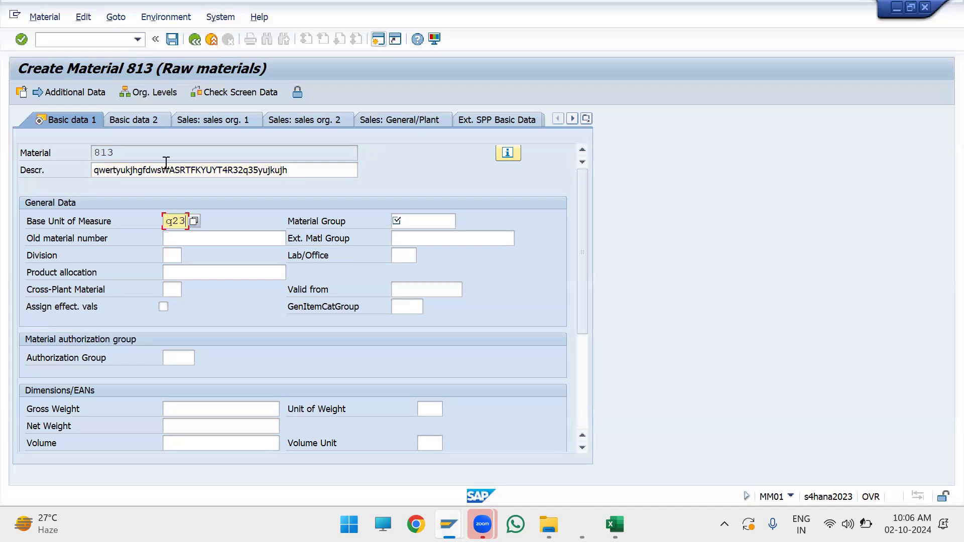
Step: Copy the full material description into cell E51 of the Material_concepts sheet in Excel
left_click(298, 172)
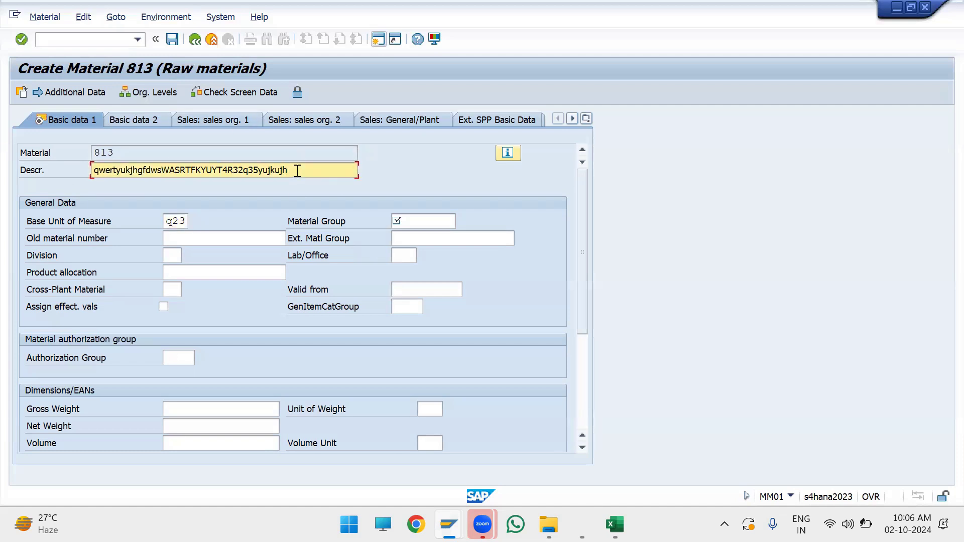
left_click_drag(298, 172, 9, 159)
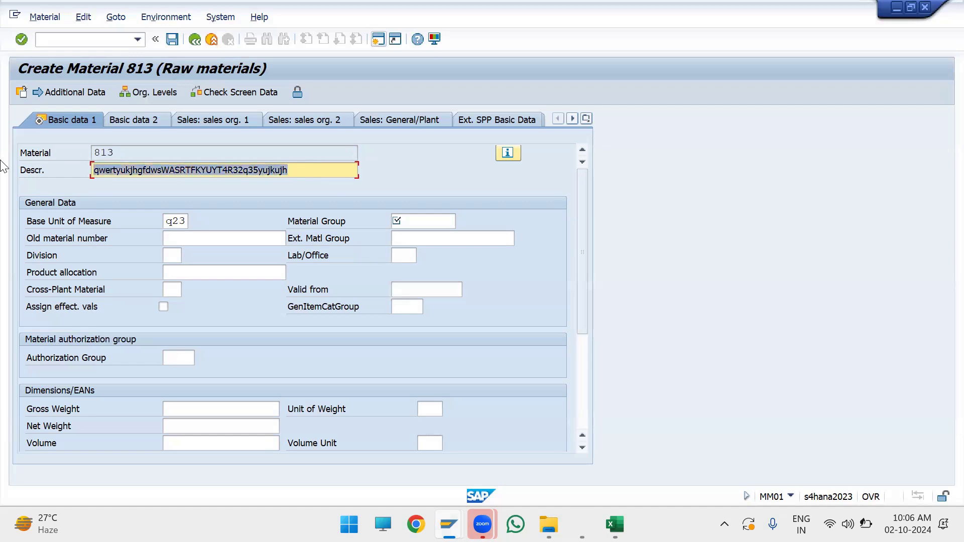
left_click(60, 183)
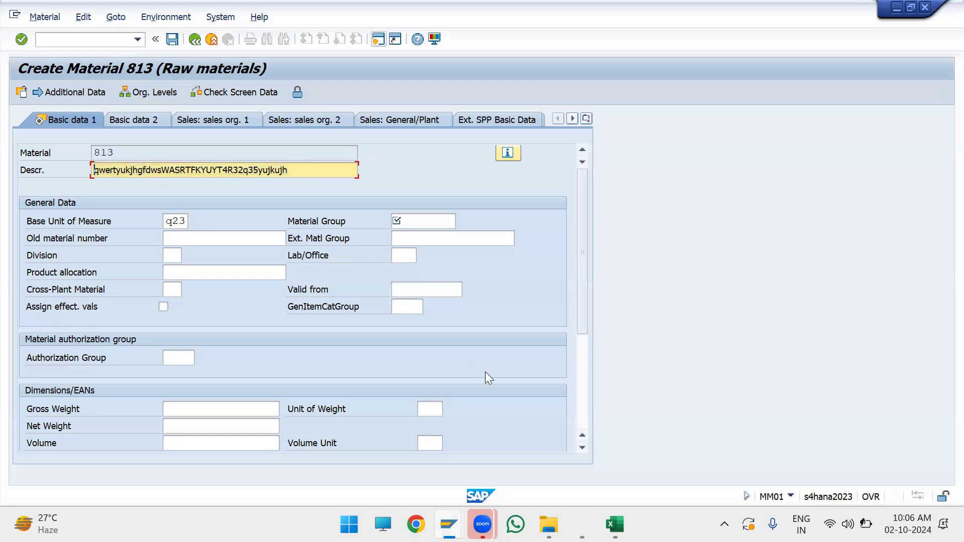
mouse_move(615, 525)
left_click(625, 483)
scroll(362, 384, "down", 2)
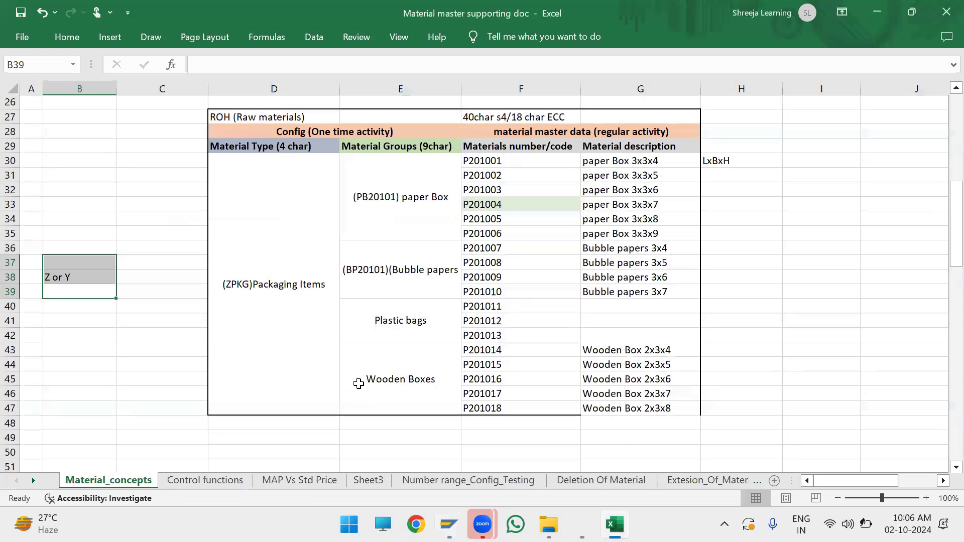
left_click(363, 394)
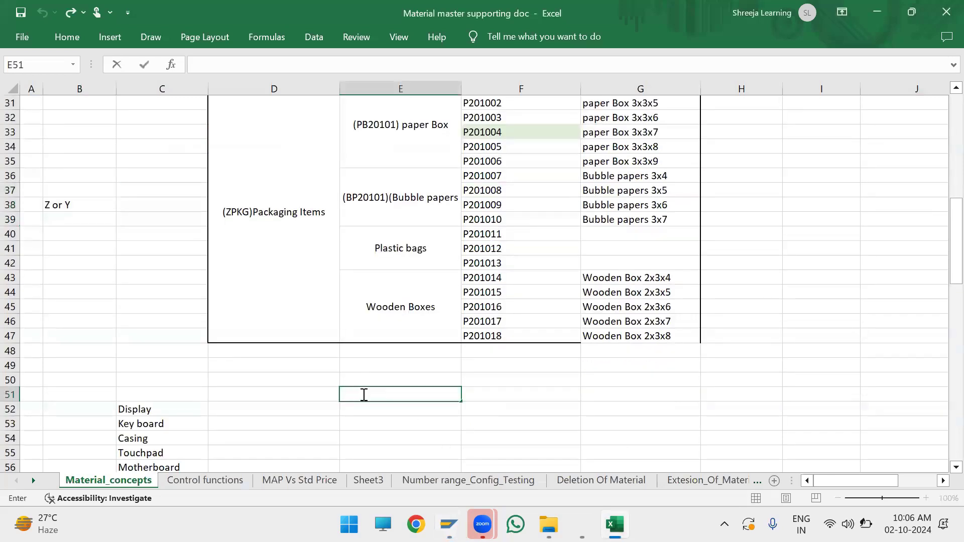
type("qwertyukjhgfdwsWASRTFKYUYT4R32q35yujkujh")
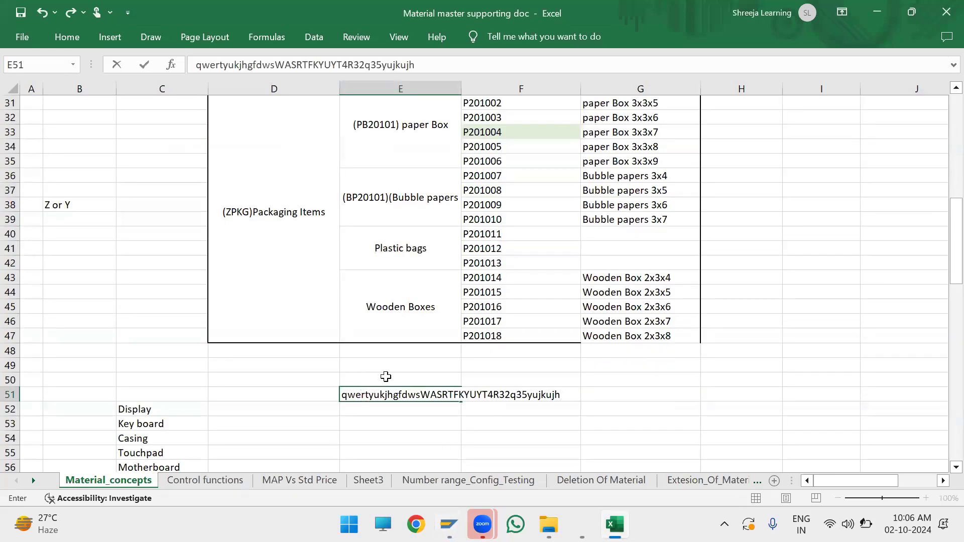
Step: Calculate the character count of the copied description in cell E53 with a LEN formula on E51
left_click(364, 418)
type("=")
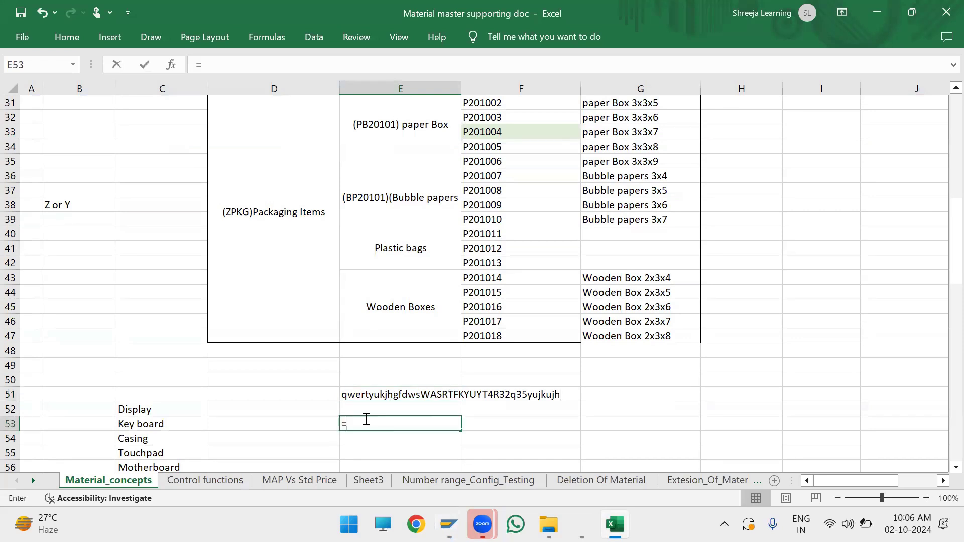
type("le")
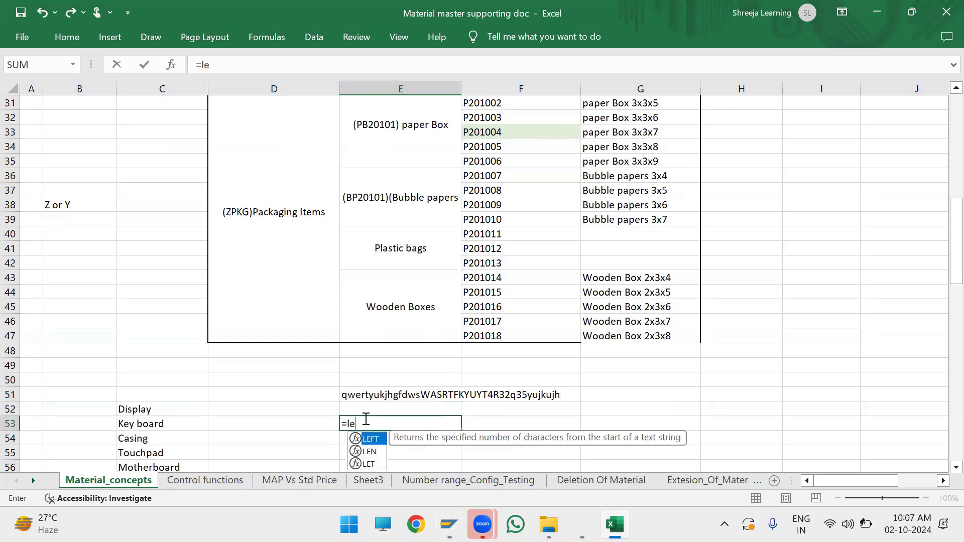
type("n(")
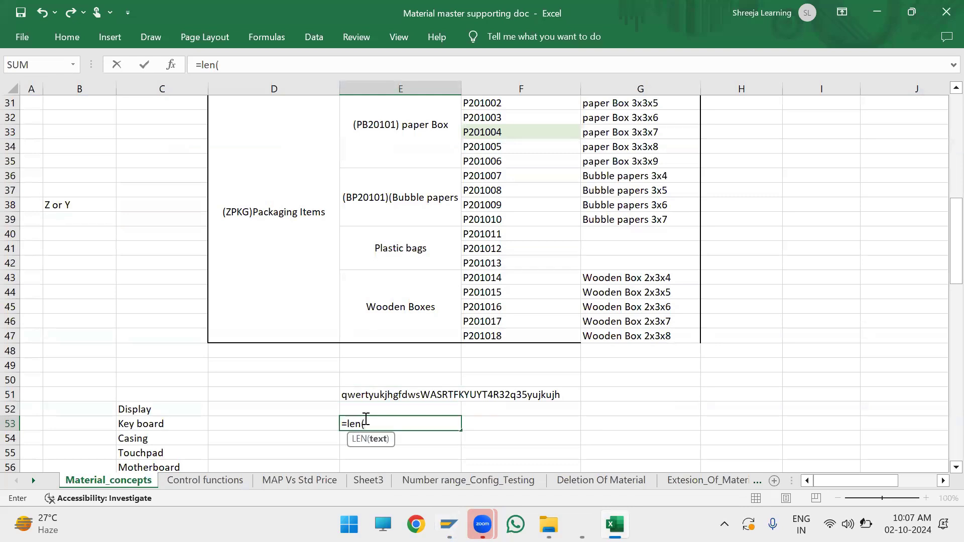
left_click(366, 394)
type(")")
key("Return")
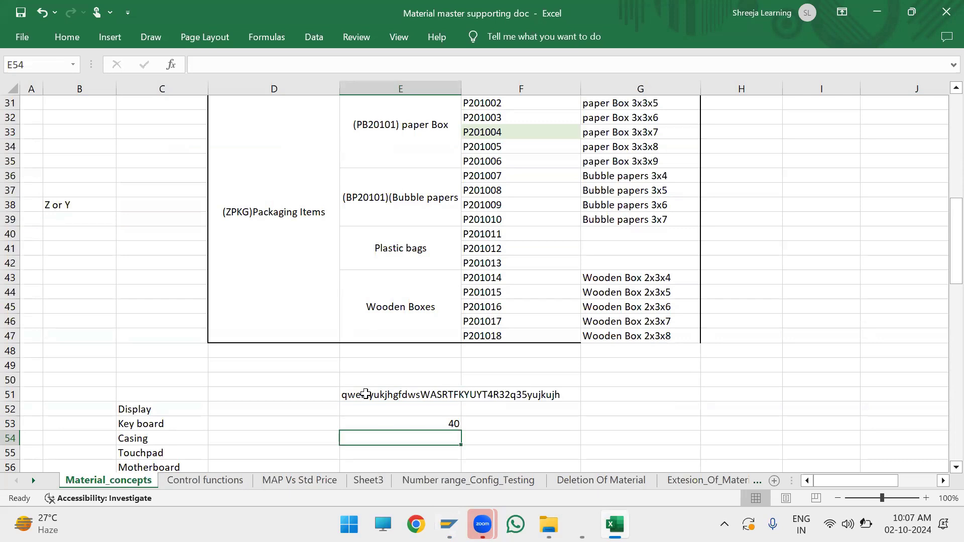
mouse_move(365, 394)
left_mouse_down()
mouse_move(411, 428)
mouse_move(526, 425)
left_mouse_up()
left_click(321, 378)
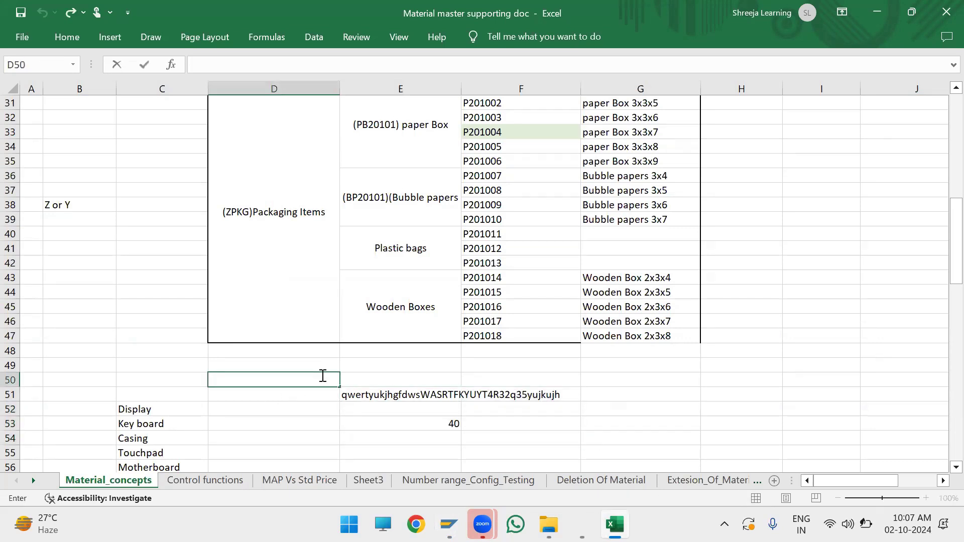
left_click(324, 396)
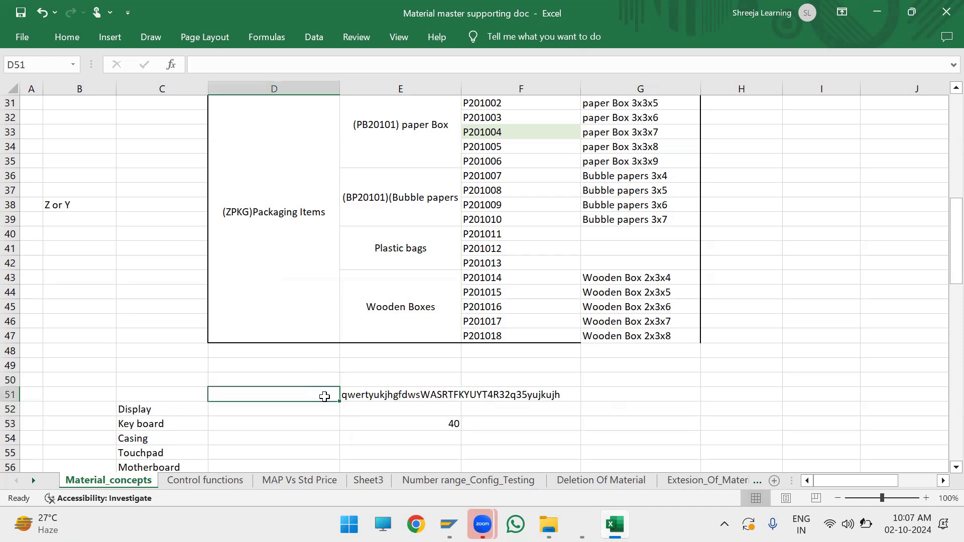
key("alt")
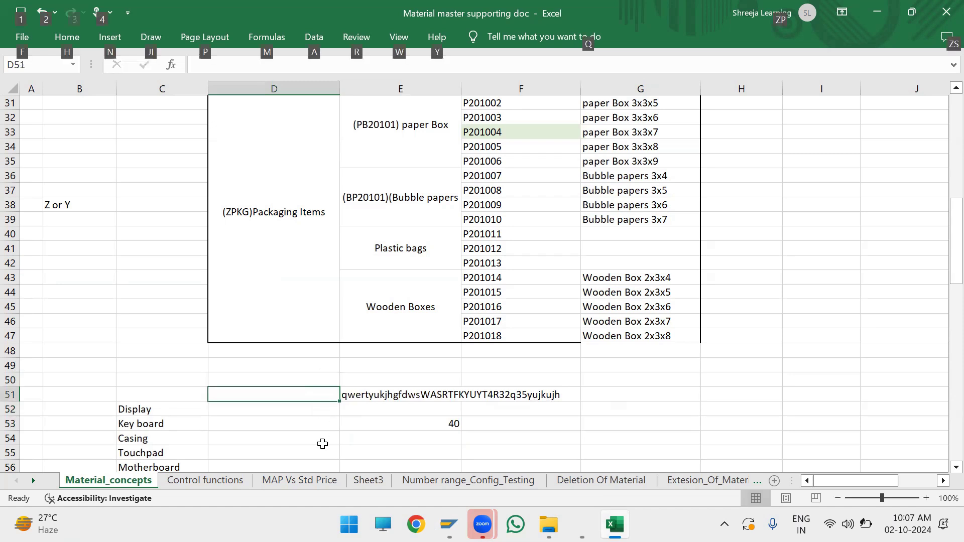
left_click_drag(327, 425, 520, 403)
left_click(484, 397)
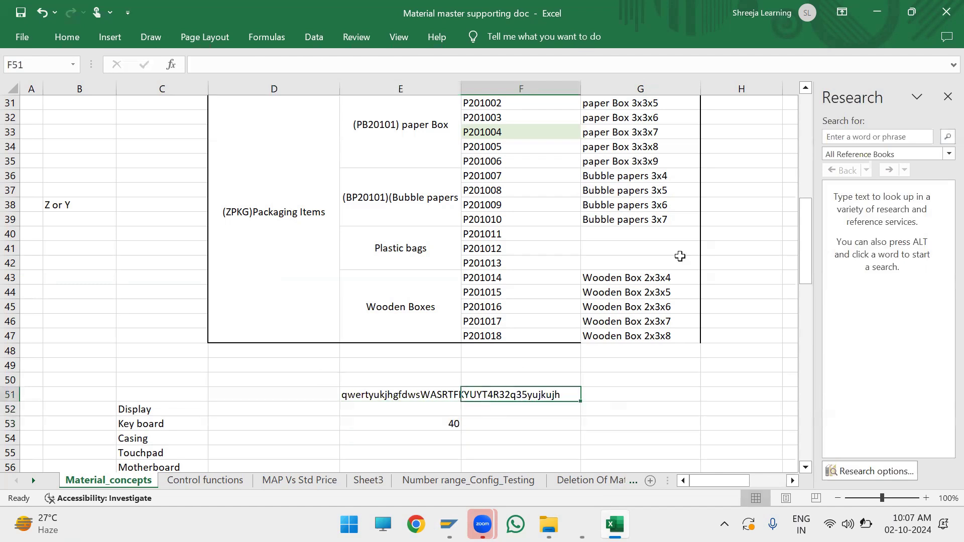
left_click(948, 97)
left_click(864, 146)
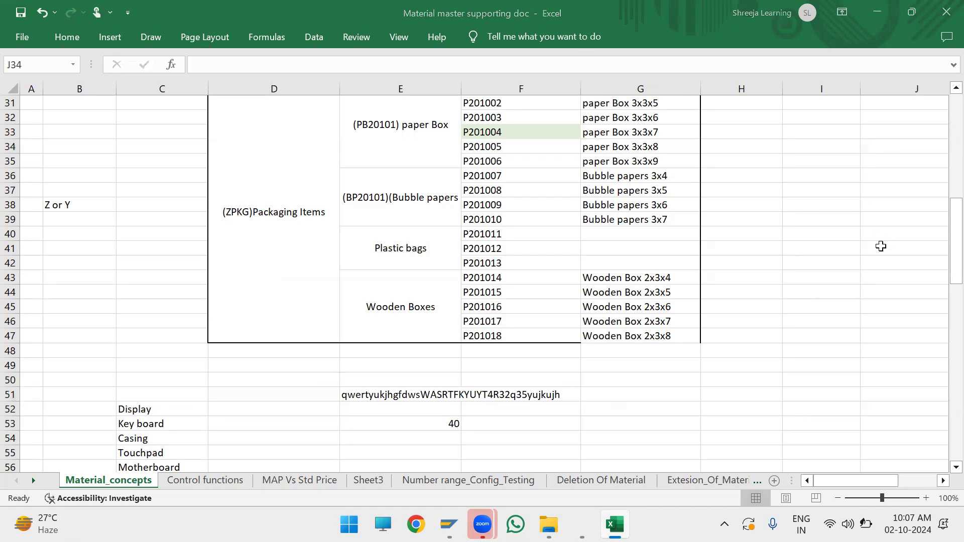
Step: Switch to the Word document 01_Basics of master data and review its list of MM master data
mouse_move(547, 523)
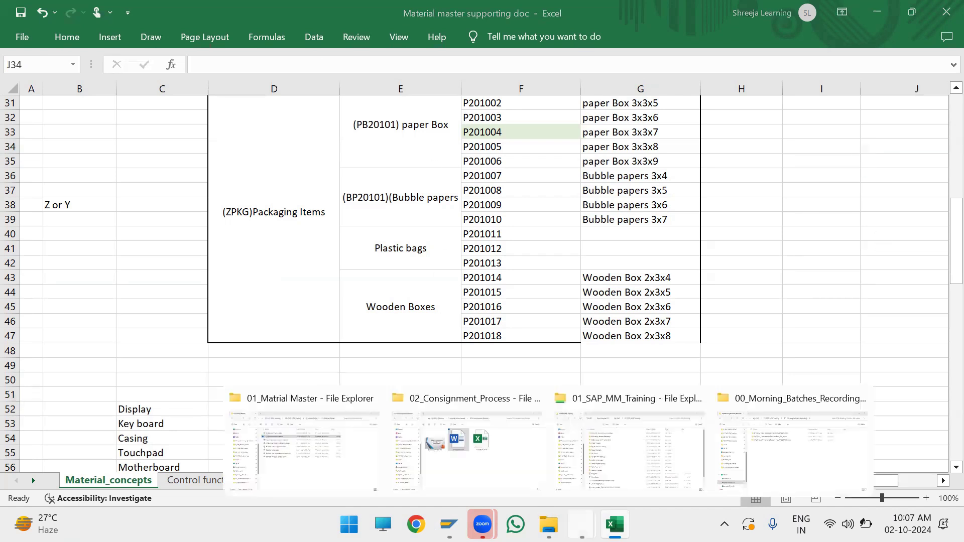
mouse_move(581, 525)
left_click(527, 455)
scroll(350, 317, "down", 4)
Step: Switch to the Word document 02_Material master creation and review the manual creation instructions and important GUI t-codes
mouse_move(549, 523)
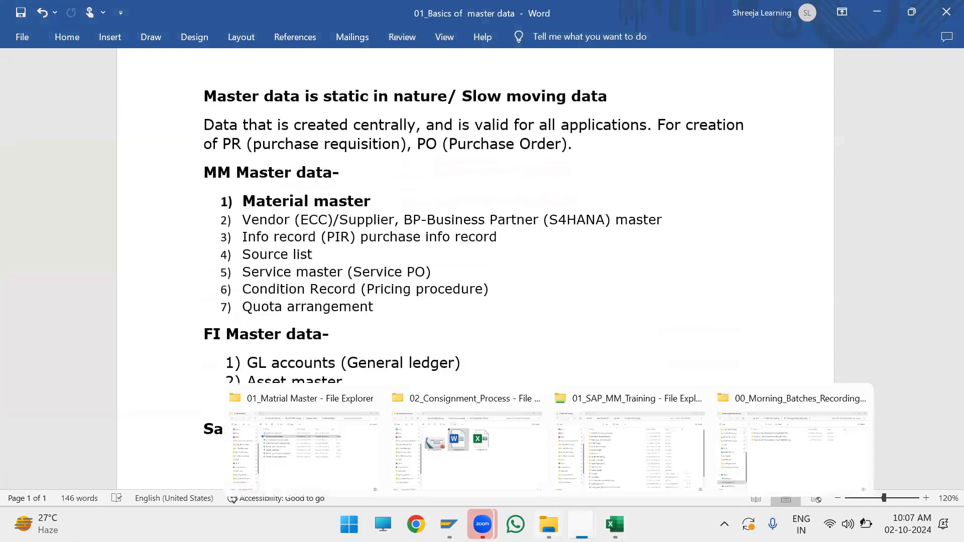
mouse_move(582, 525)
left_click(715, 452)
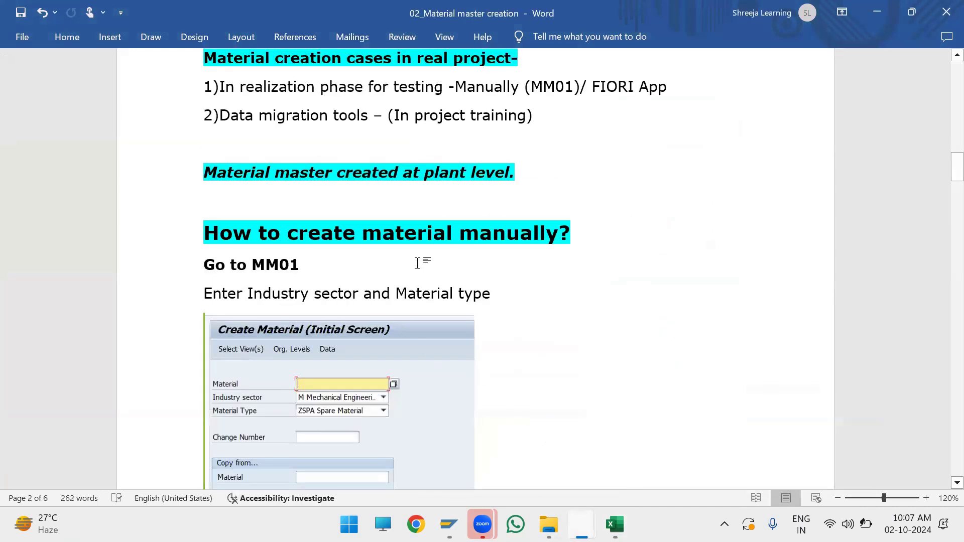
scroll(421, 262, "down", 5)
scroll(428, 260, "up", 13)
scroll(429, 260, "up", 15)
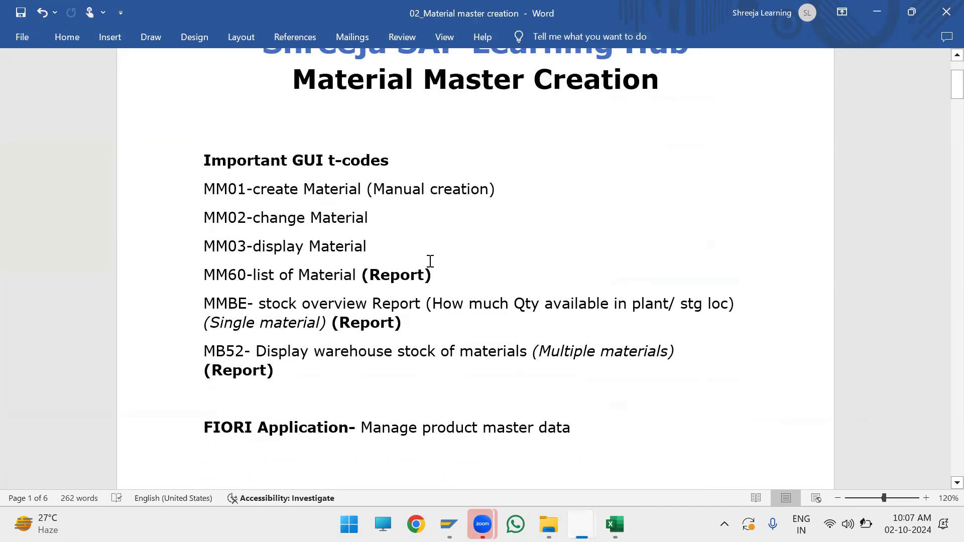
Step: Open 03_Configuration of material master from the 01_Matrial Master folder and review the material type control functions and OMS2 creation instructions
mouse_move(549, 524)
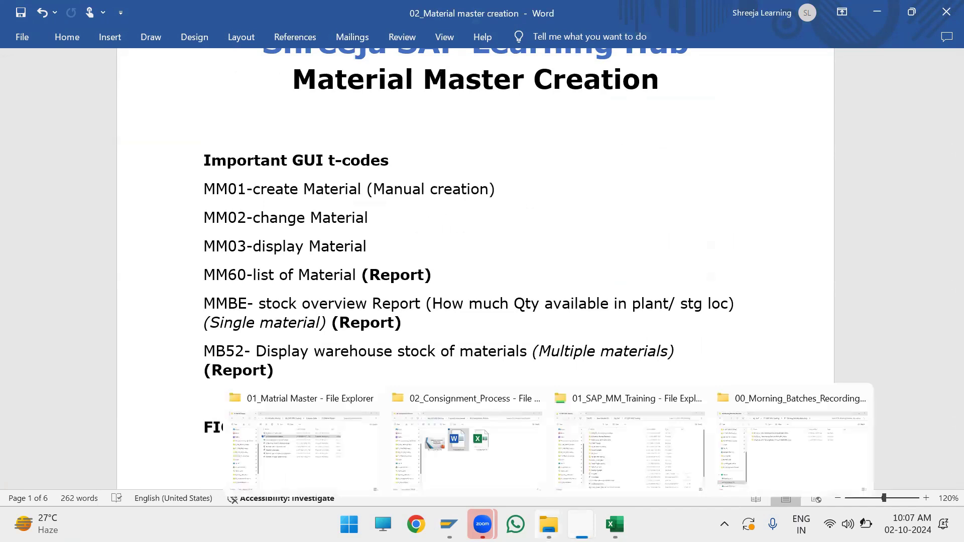
left_click(329, 457)
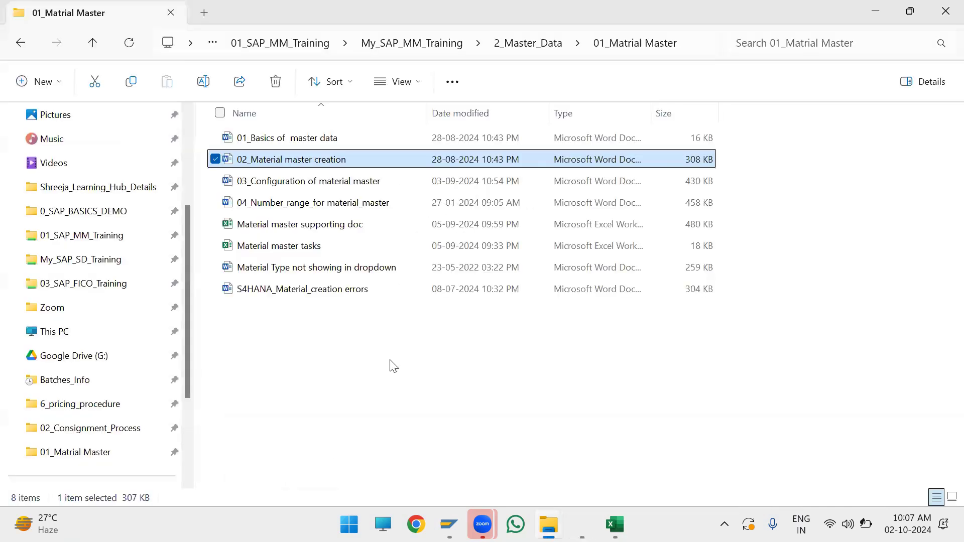
double_click(345, 185)
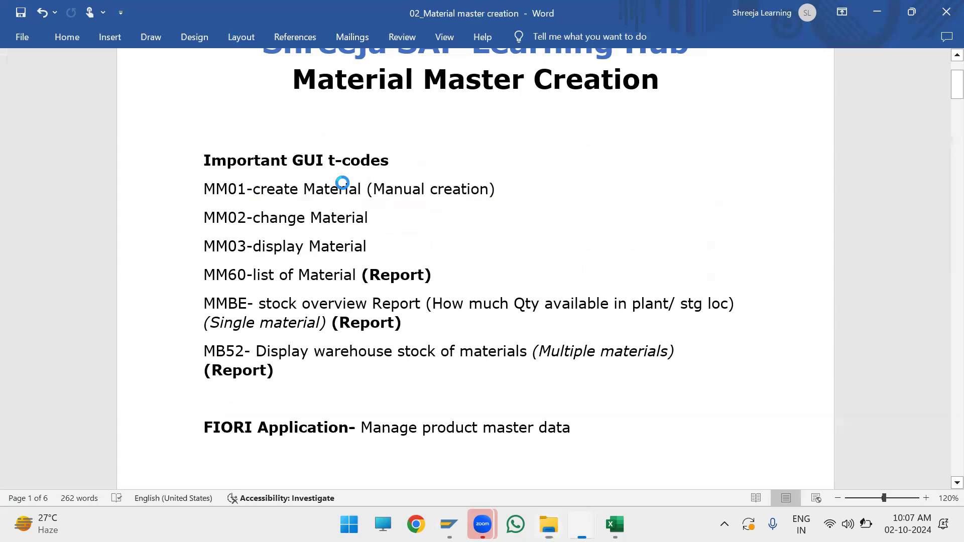
scroll(344, 351, "down", 2)
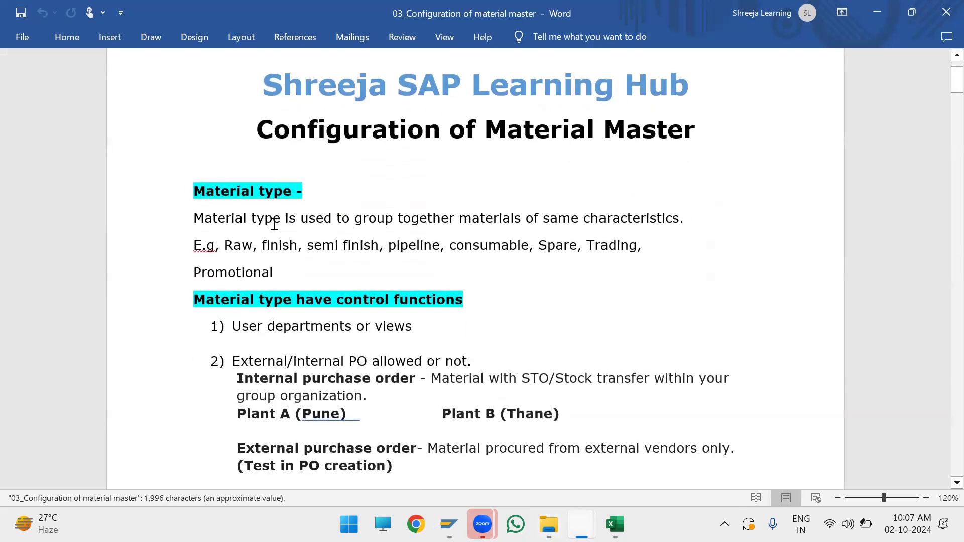
scroll(303, 237, "down", 7)
scroll(308, 240, "down", 10)
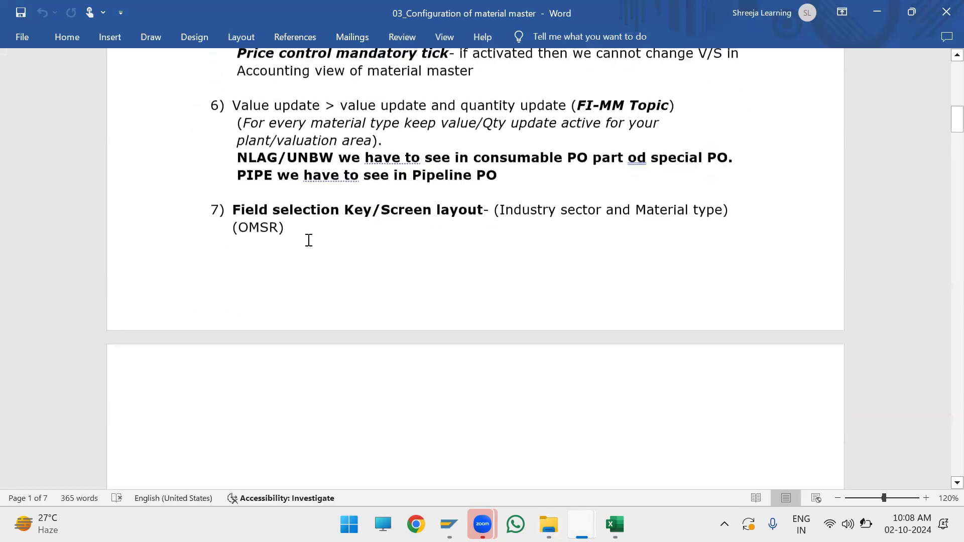
scroll(309, 240, "down", 7)
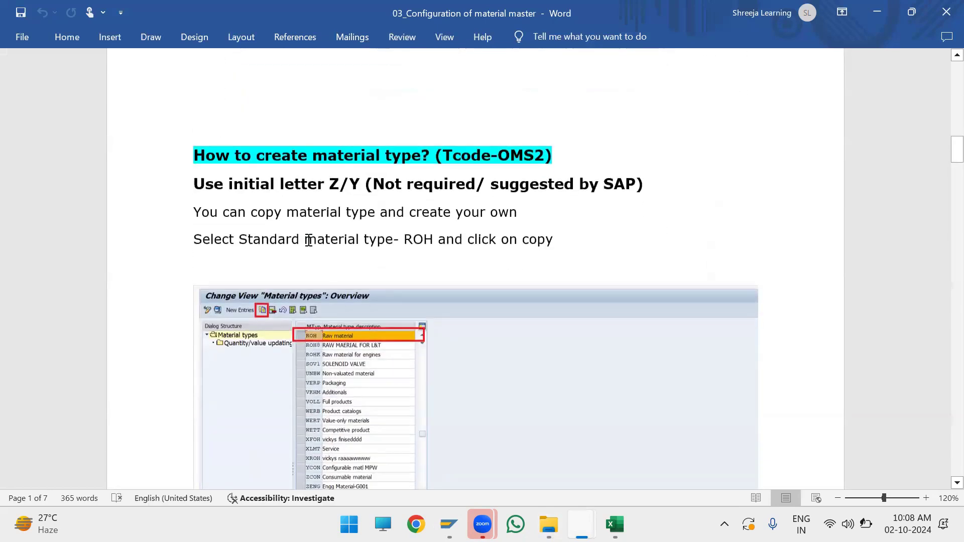
scroll(244, 144, "down", 20)
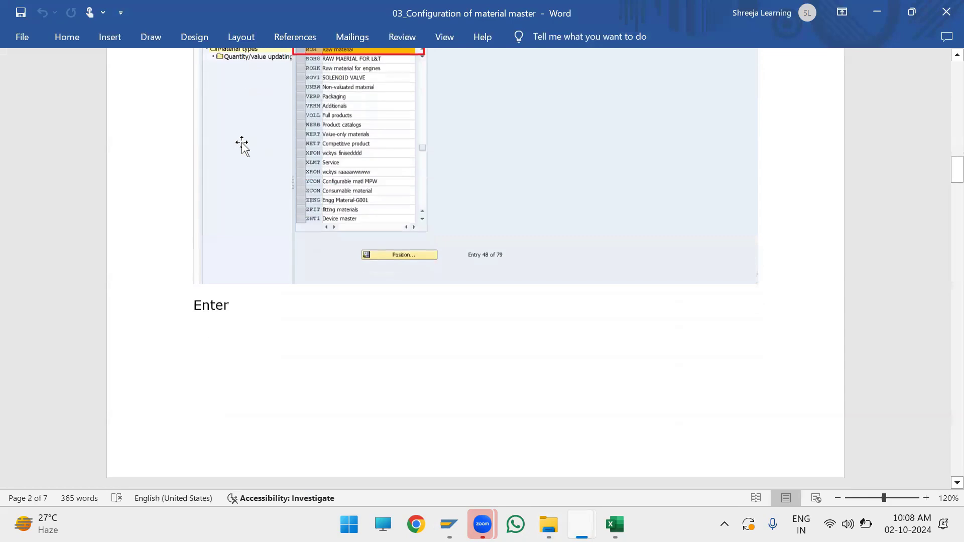
scroll(244, 146, "down", 20)
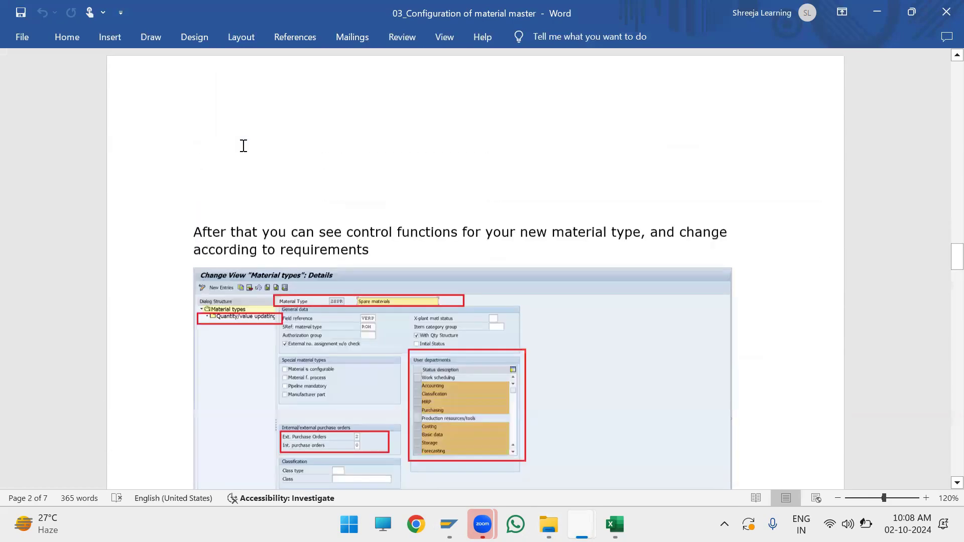
Step: Review the Material group - OMSF section of the configuration document, including how to create a material group
scroll(242, 147, "down", 10)
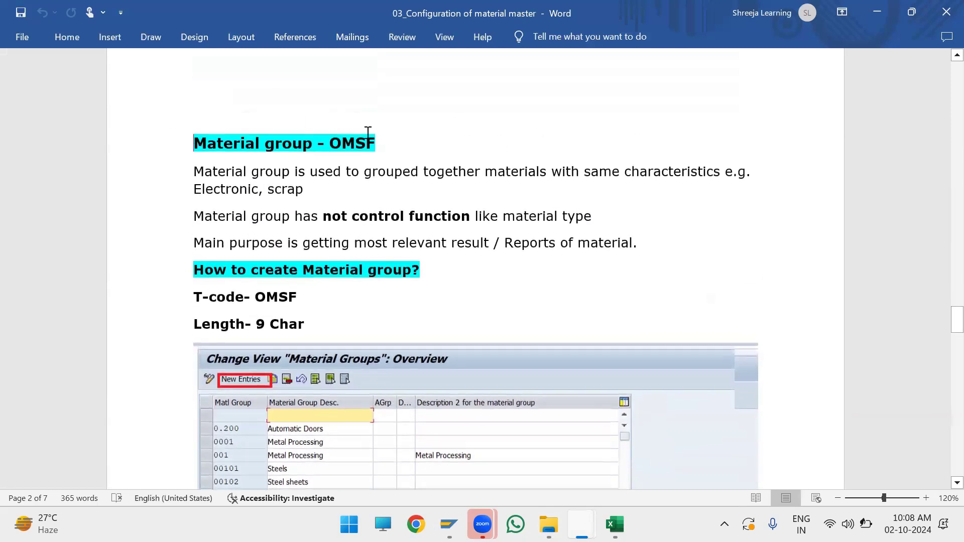
triple_click(378, 143)
scroll(419, 261, "down", 15)
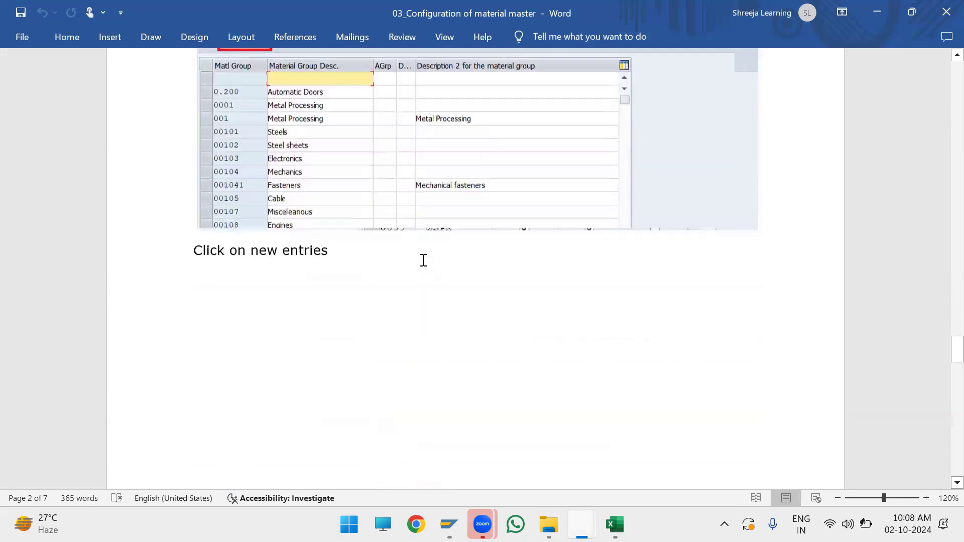
scroll(417, 257, "down", 10)
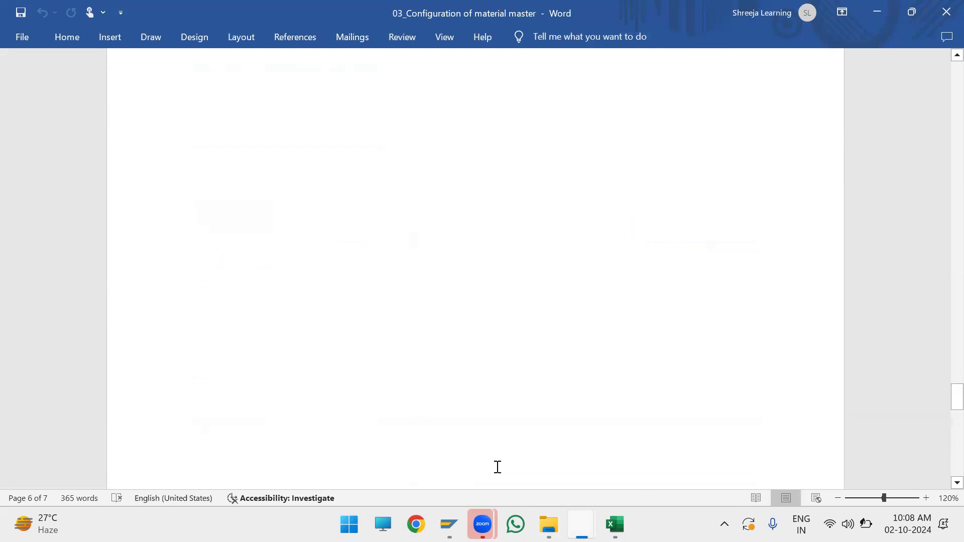
Step: Open 04_Number_range_for material_master from the 01_Matrial Master folder, review how to define number ranges, and minimize the document
mouse_move(549, 524)
left_click(357, 446)
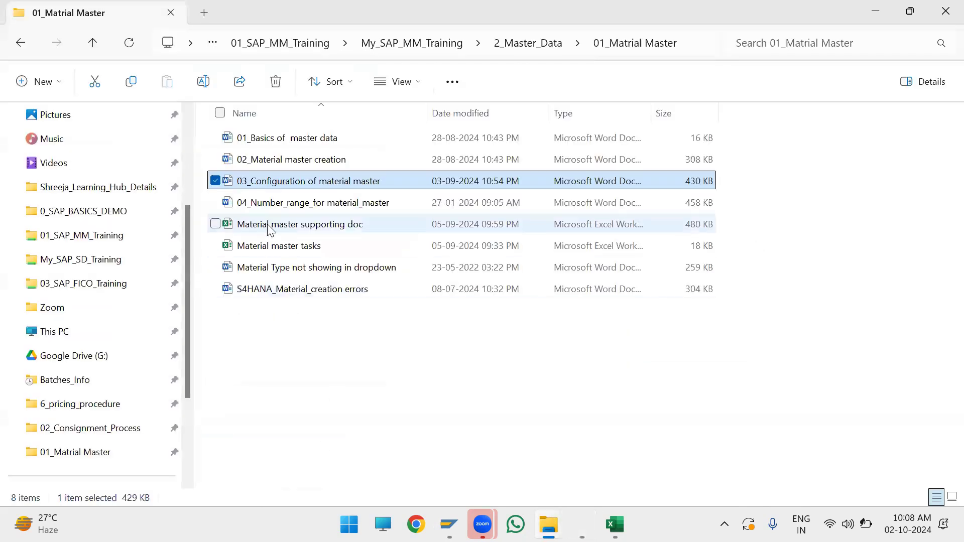
double_click(280, 209)
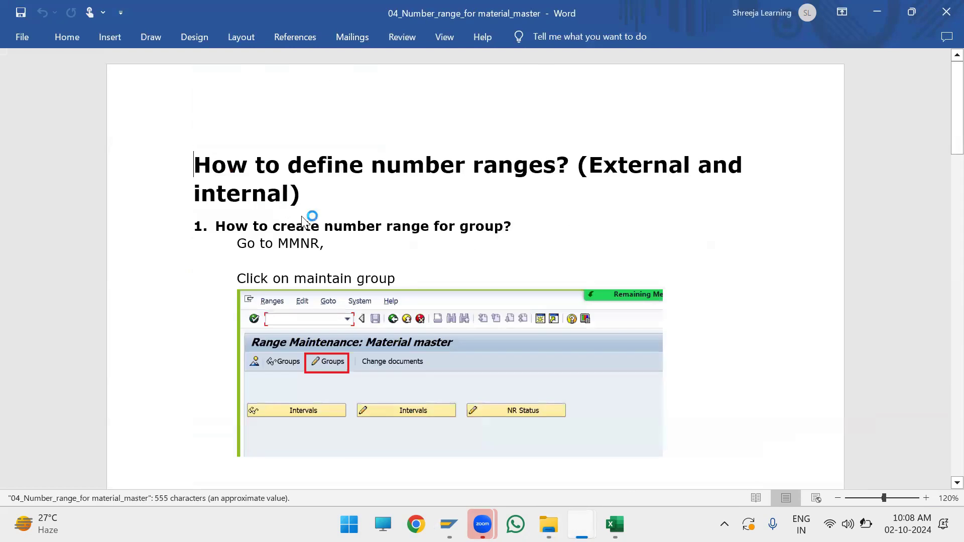
scroll(316, 221, "down", 8)
scroll(318, 225, "down", 4)
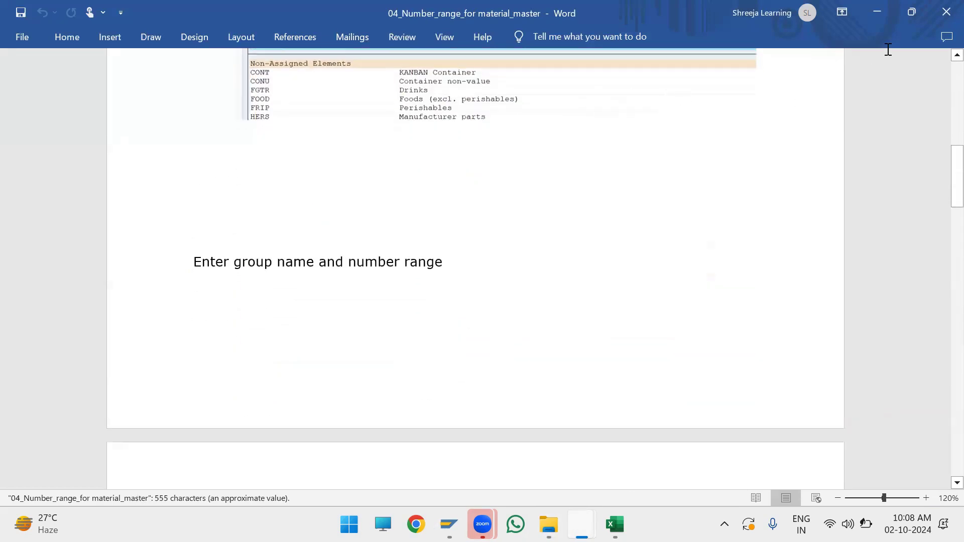
left_click(877, 13)
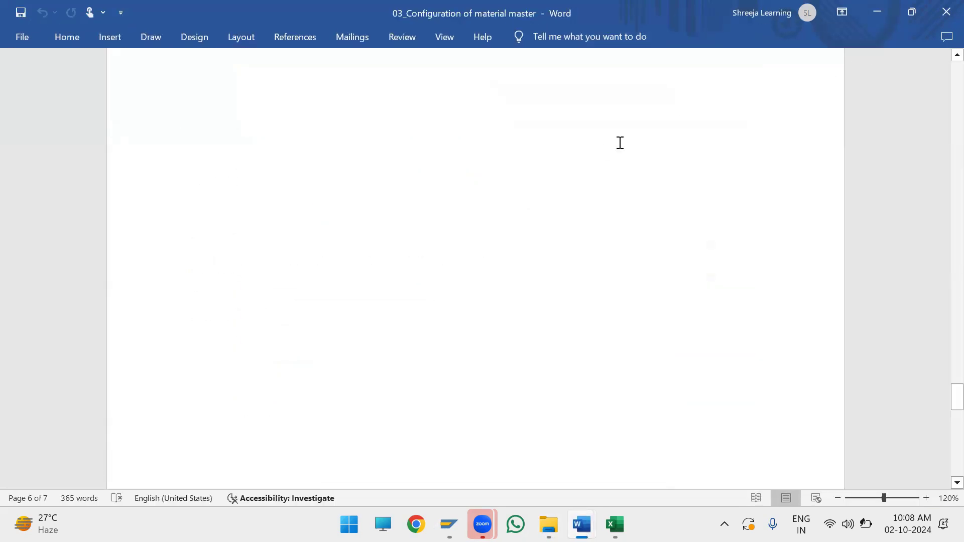
Step: Check the files in the 01_Matrial Master folder and switch back to the Material master supporting doc workbook in Excel
key("alt+Tab")
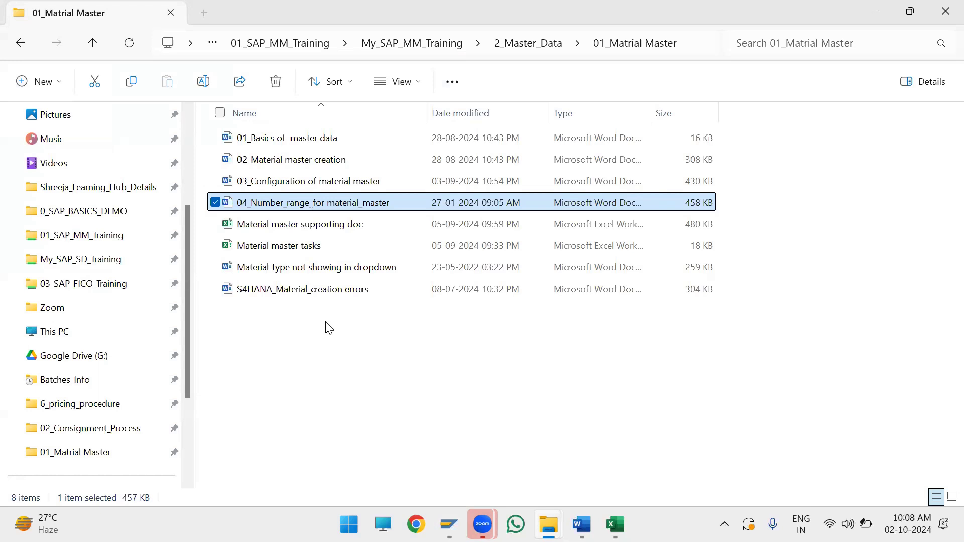
key("alt+Tab")
key("alt+Tab")
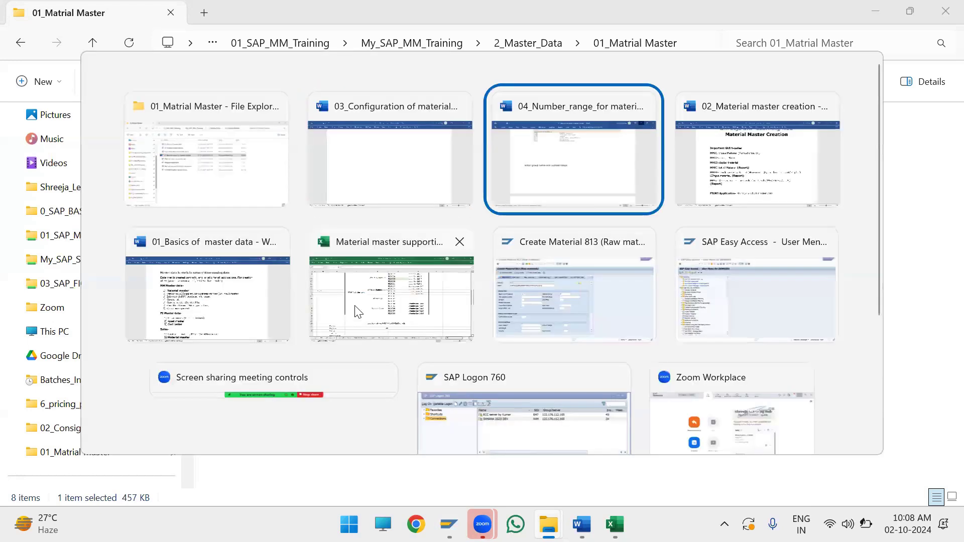
left_click(358, 312)
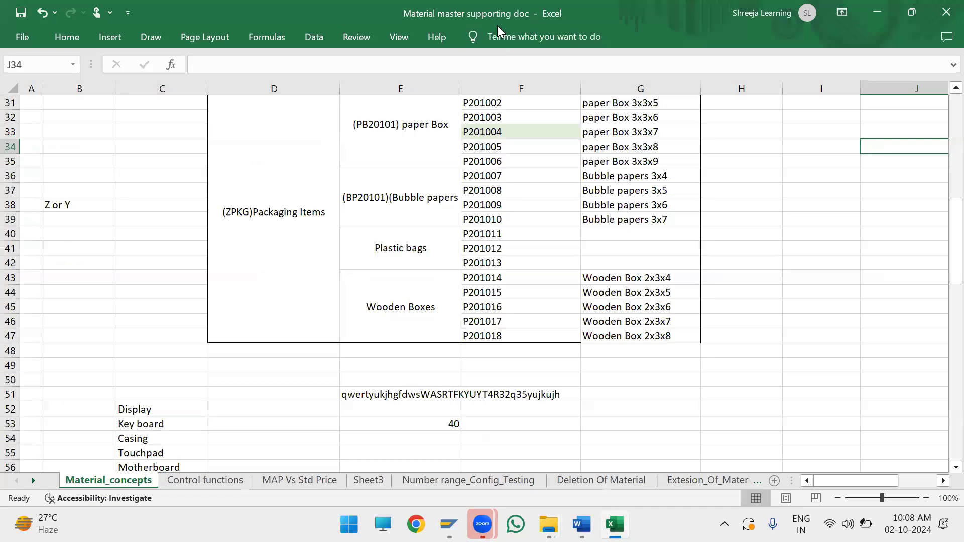
left_click(549, 27)
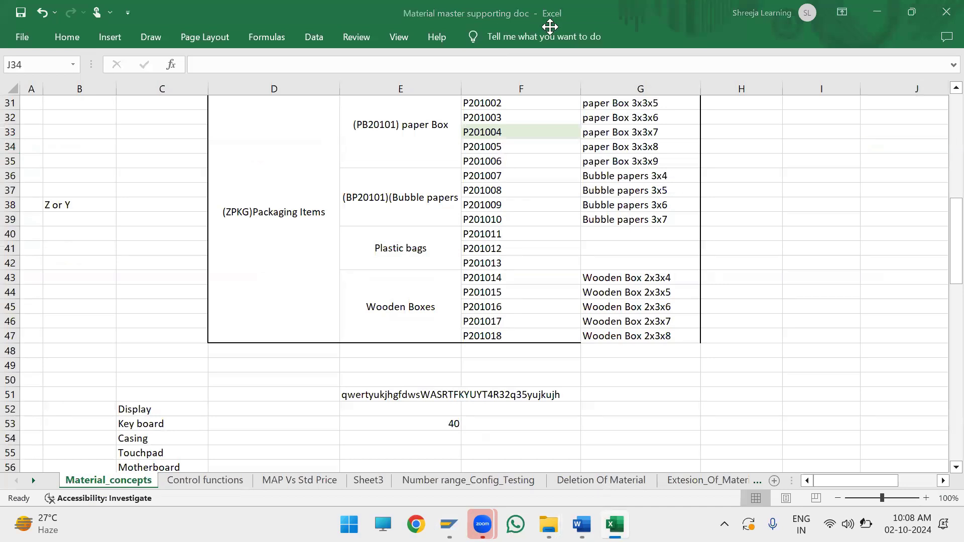